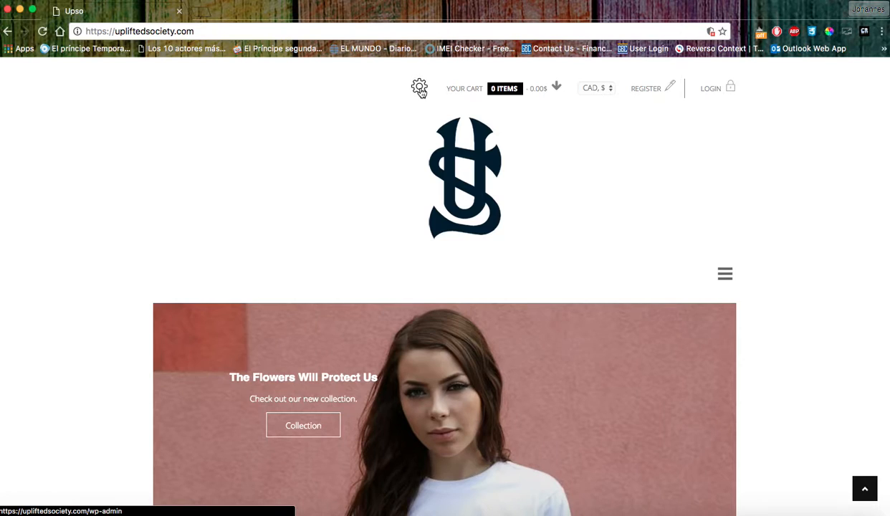
Log in to the Upso admin with the saved account and autofilled password, with Remember Me ticked.
click(420, 89)
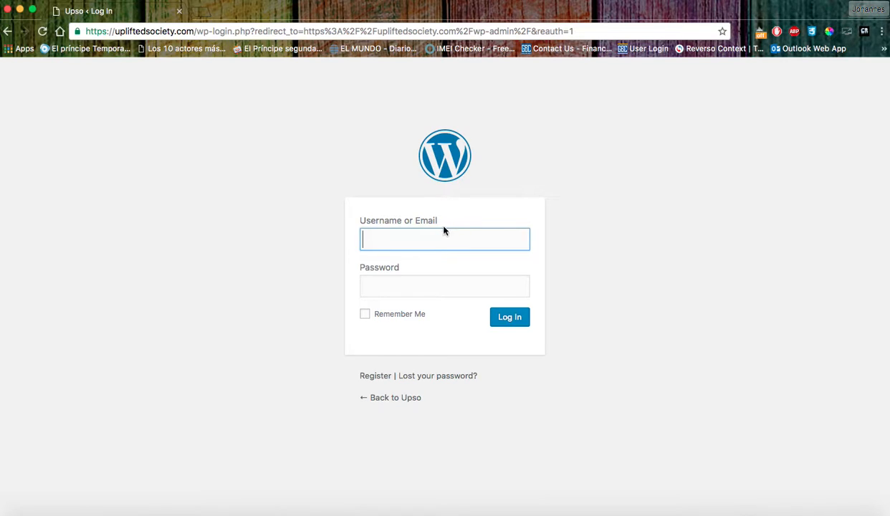
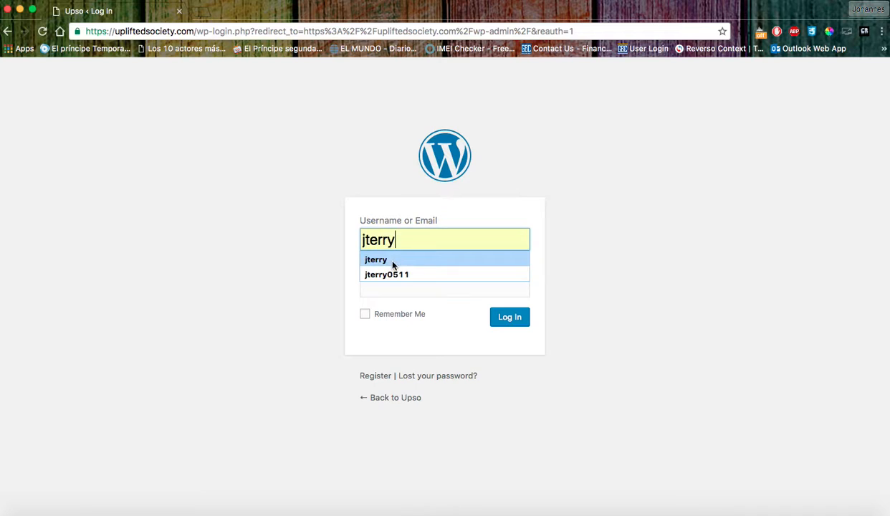
click(393, 262)
click(392, 288)
key(super+v)
click(364, 315)
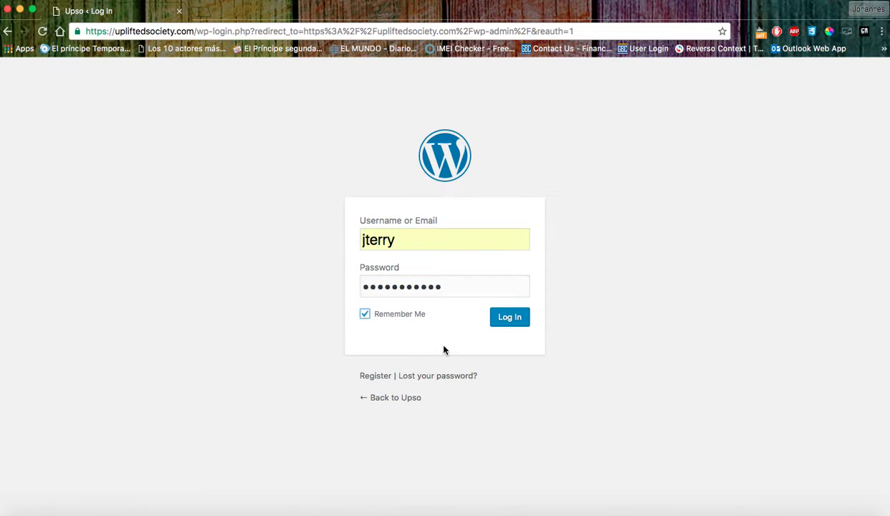
double_click(397, 239)
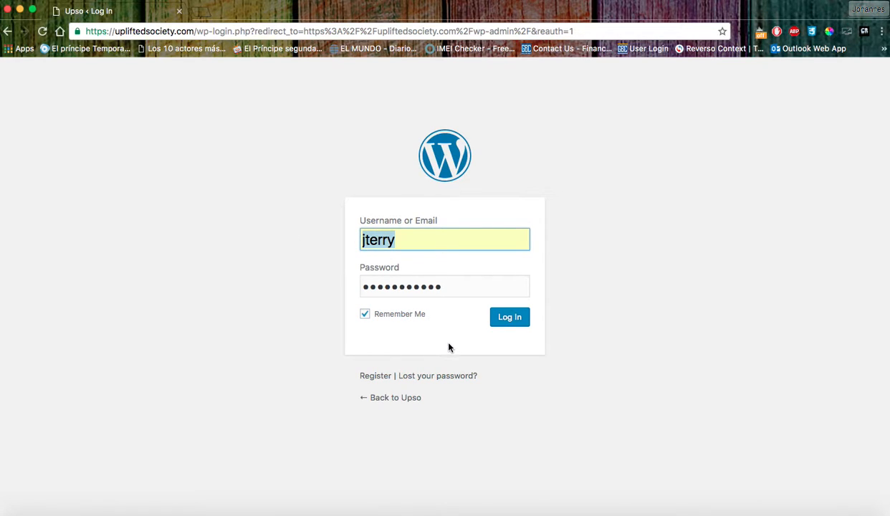
click(509, 317)
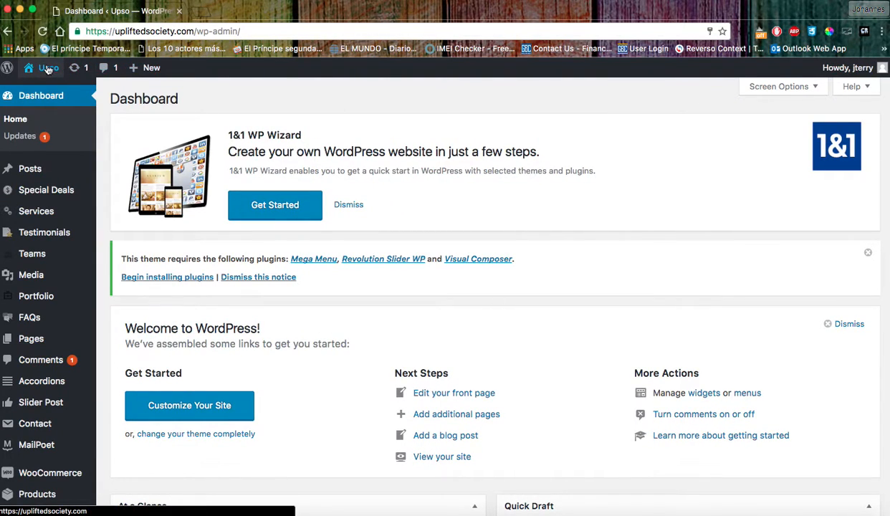
Open Visit Site in a new tab, check the Upso storefront, and return to the Dashboard tab.
mouse_move(48, 67)
right_click(47, 91)
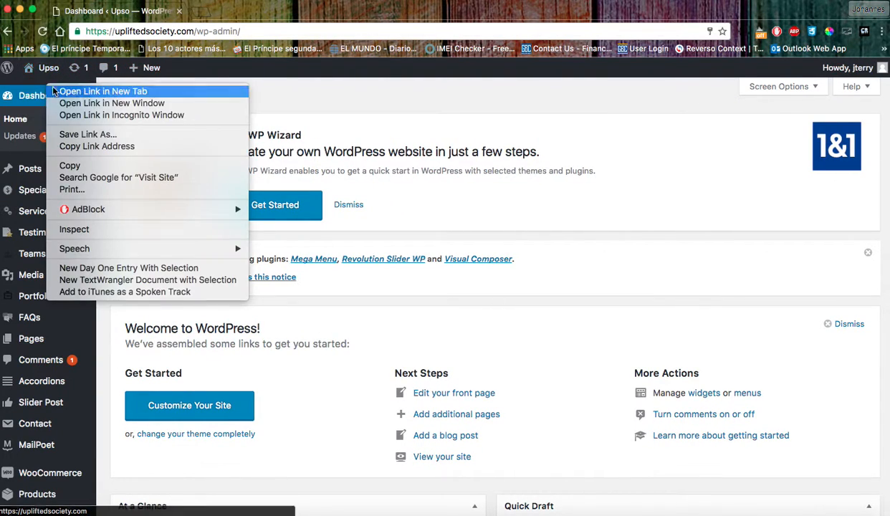
click(106, 90)
click(240, 11)
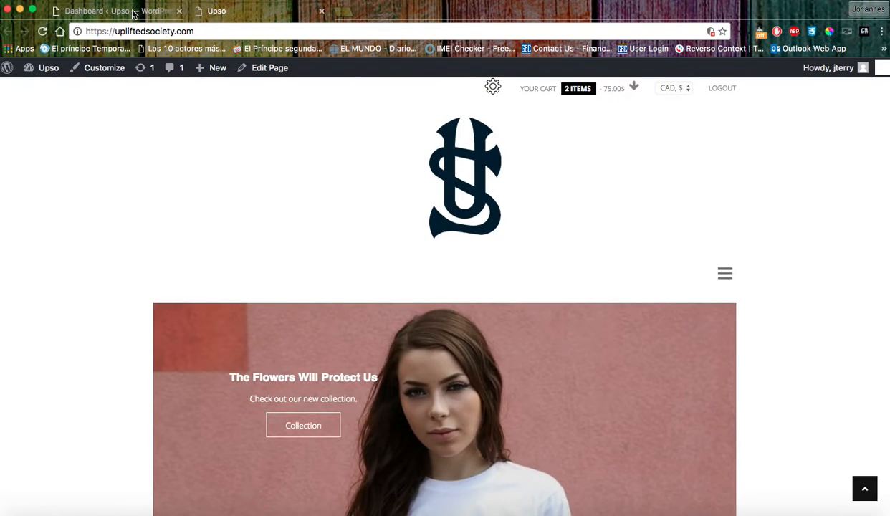
click(141, 13)
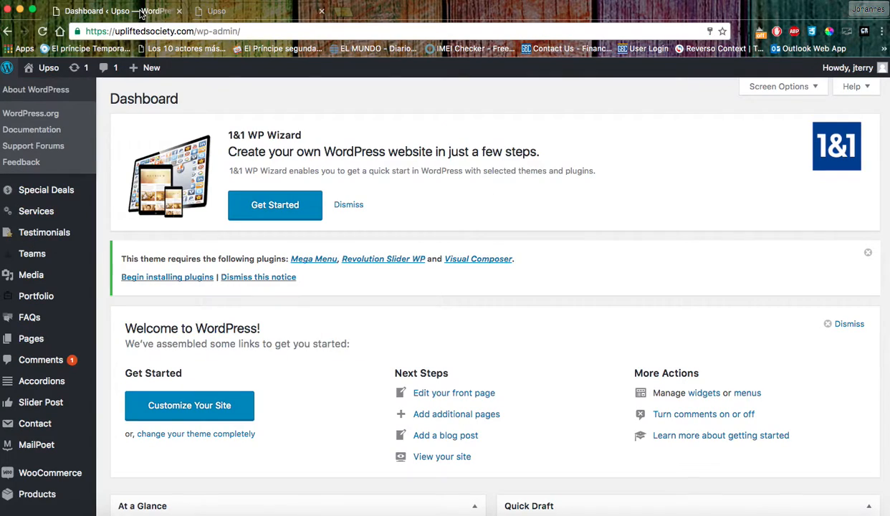
click(237, 11)
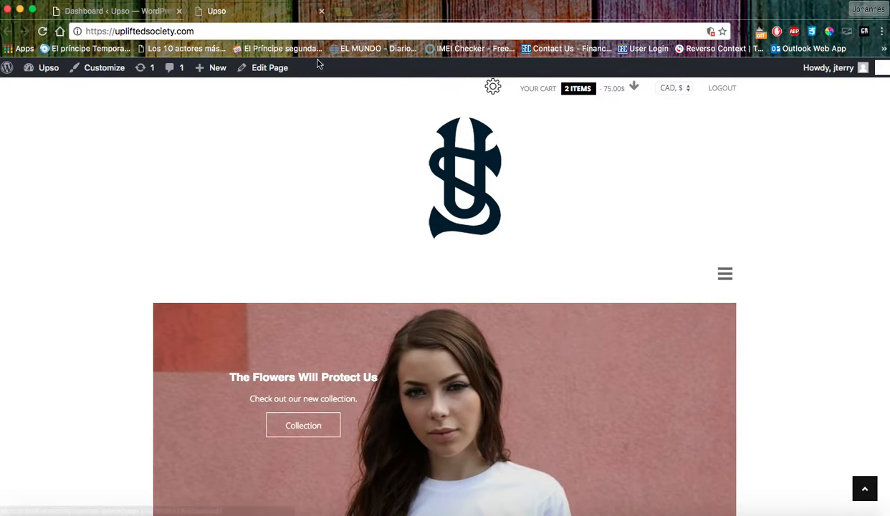
click(131, 13)
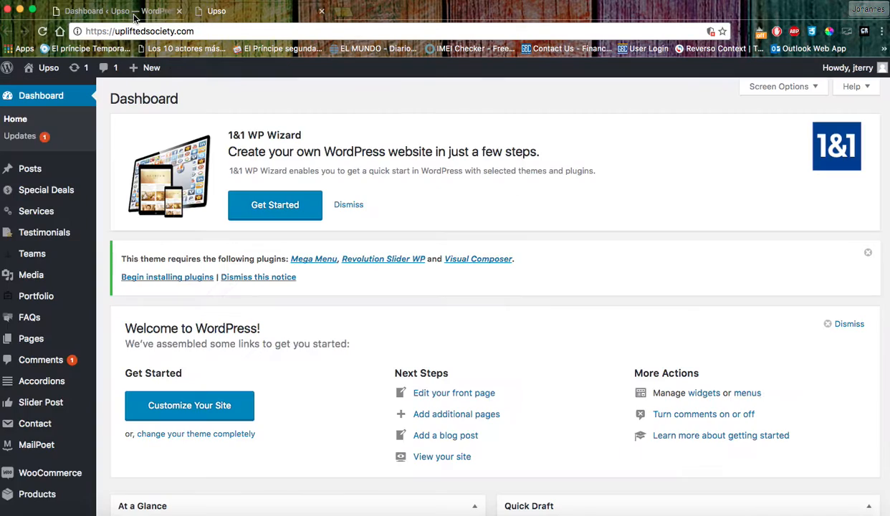
Open Appearance > Theme Options to view General Settings with color scheme #000000 and the logo.
scroll(31, 369, down, 5)
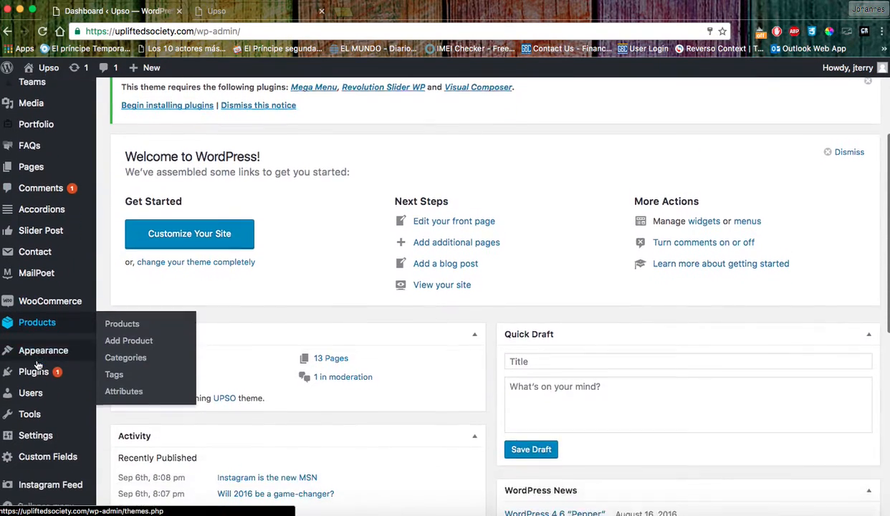
mouse_move(52, 348)
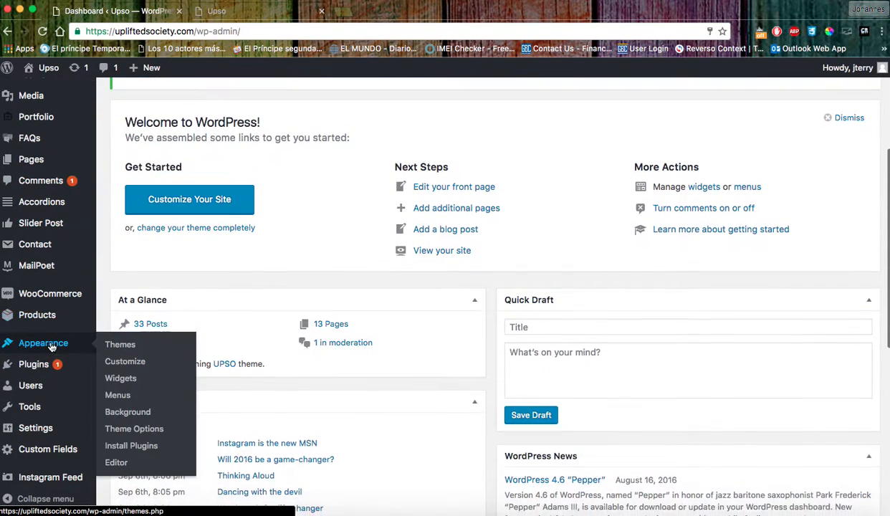
click(143, 430)
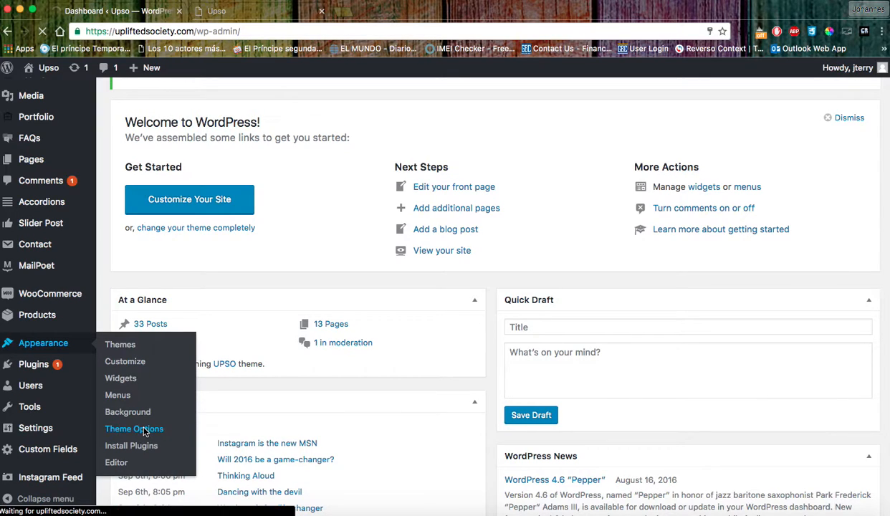
scroll(304, 288, down, 4)
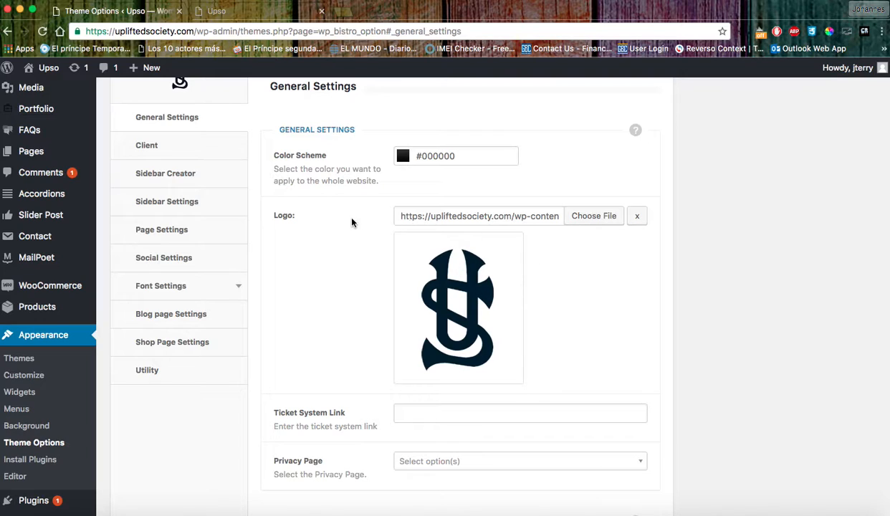
Set logo-small-1-1.png, the US monogram from the Media Library, as the theme Logo.
drag(301, 220, 262, 215)
click(301, 243)
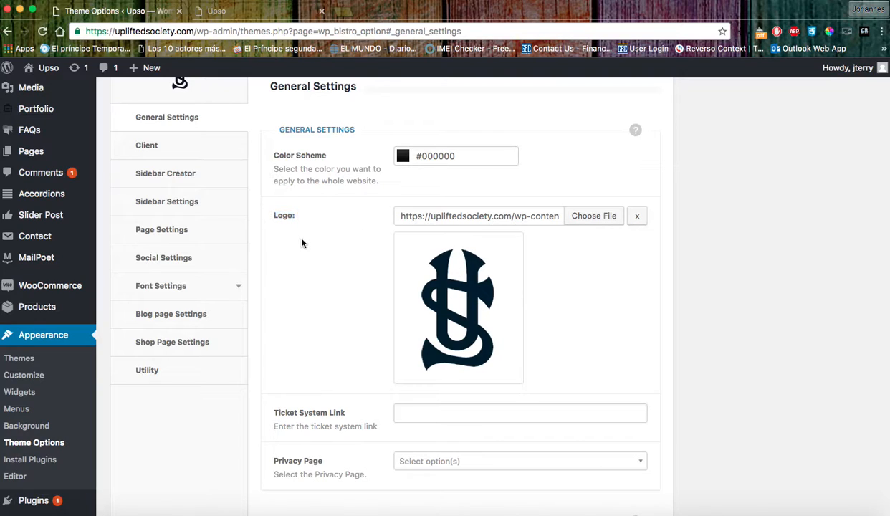
click(594, 218)
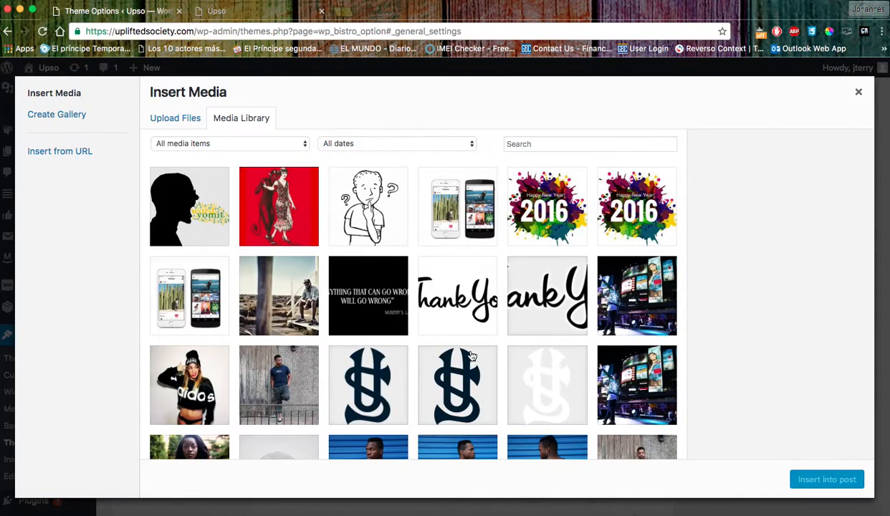
click(374, 384)
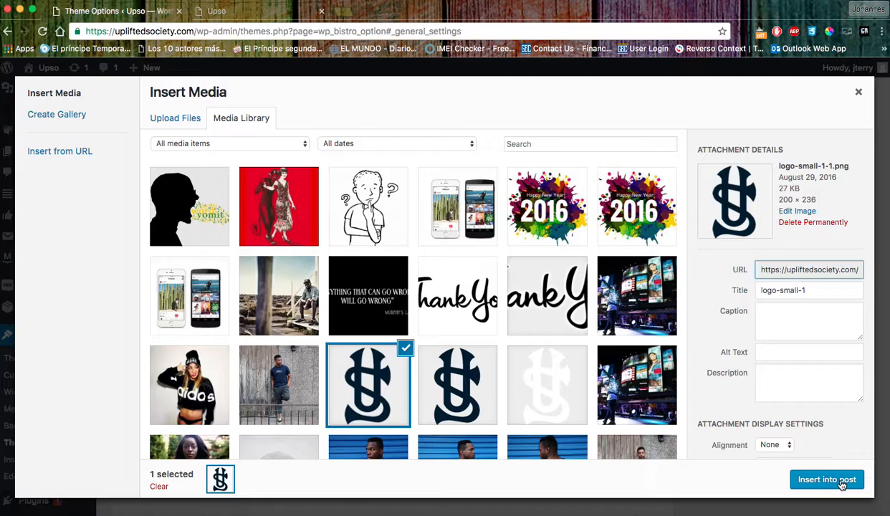
click(858, 92)
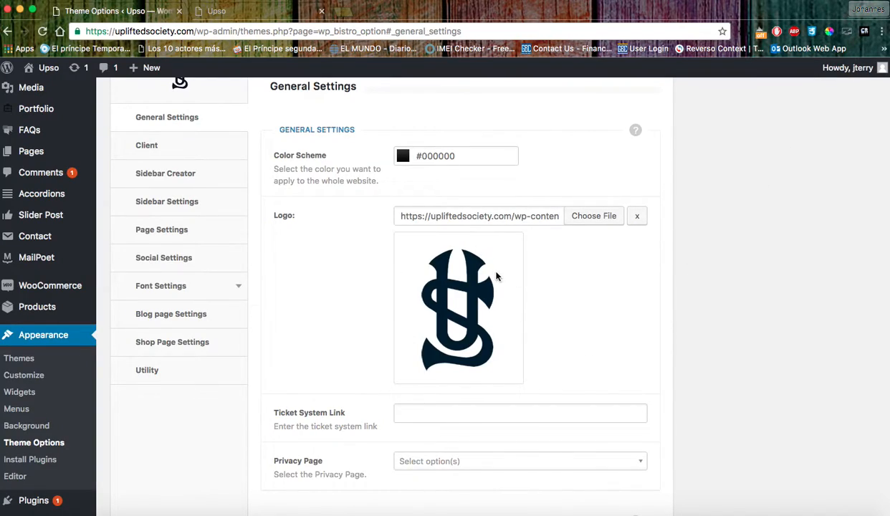
scroll(602, 281, up, 3)
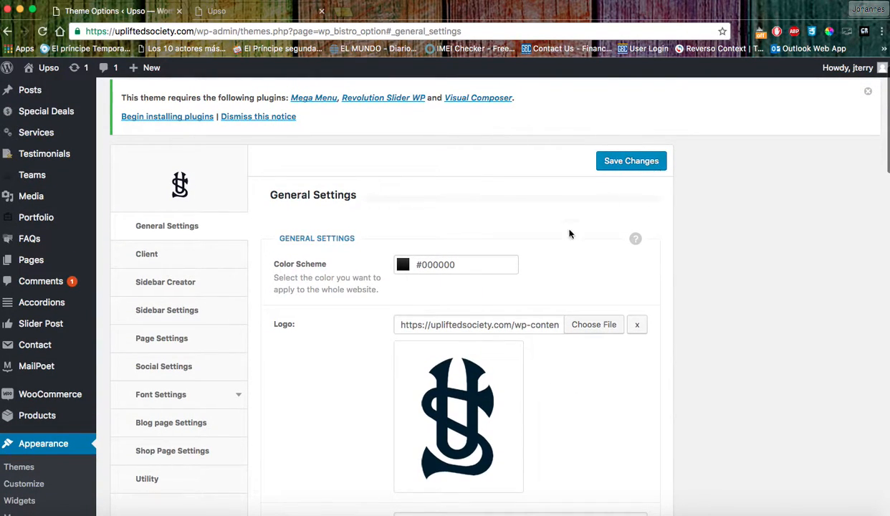
scroll(532, 308, down, 8)
scroll(553, 308, down, 7)
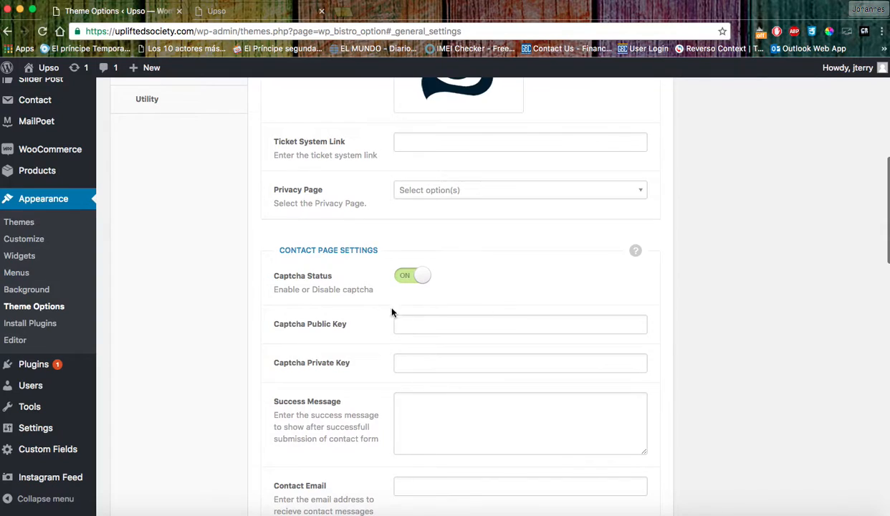
scroll(349, 322, up, 2)
scroll(323, 258, up, 14)
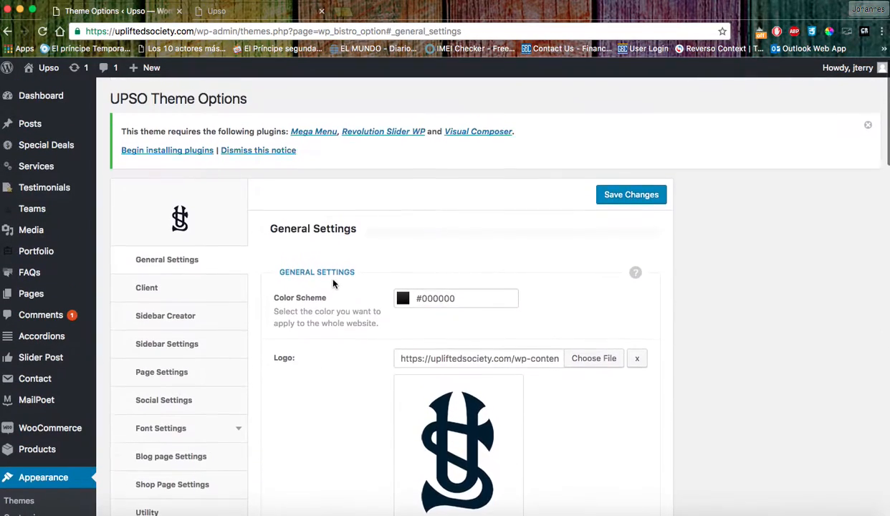
scroll(322, 272, down, 3)
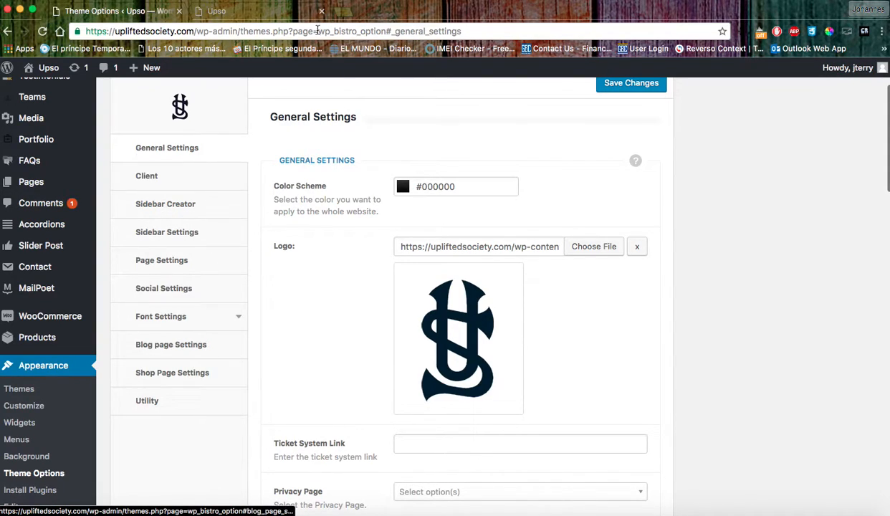
click(277, 10)
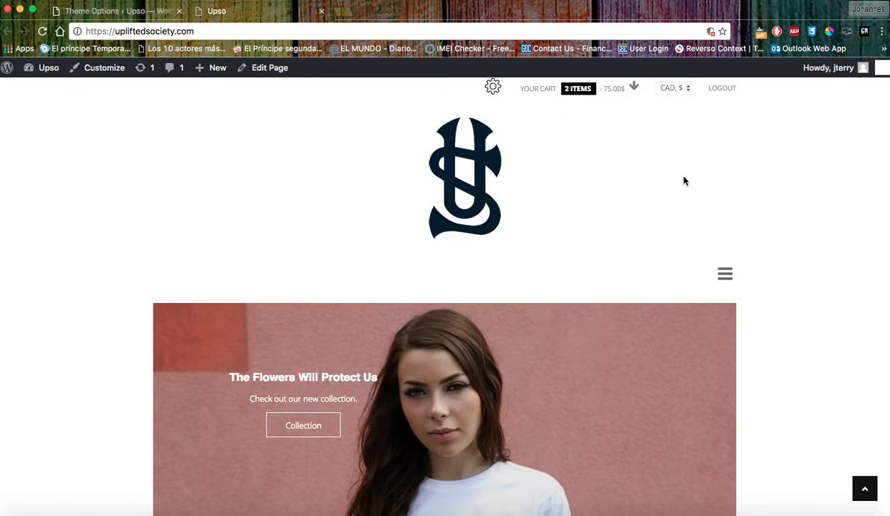
click(725, 281)
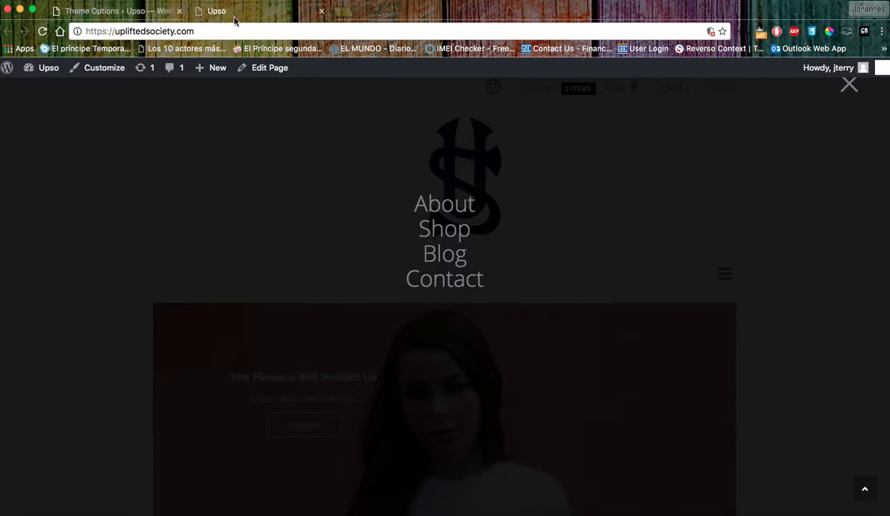
click(138, 12)
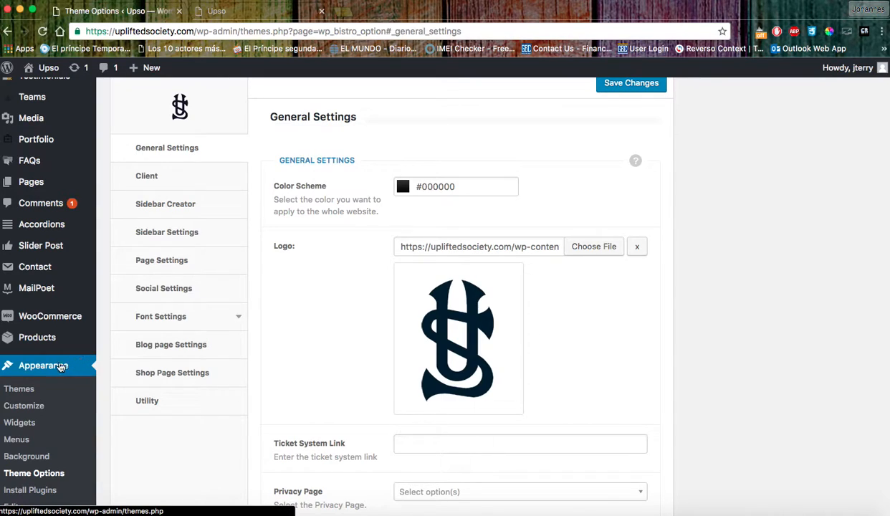
Open Appearance > Menus, check the available menus, and compare with the live storefront navigation.
click(18, 440)
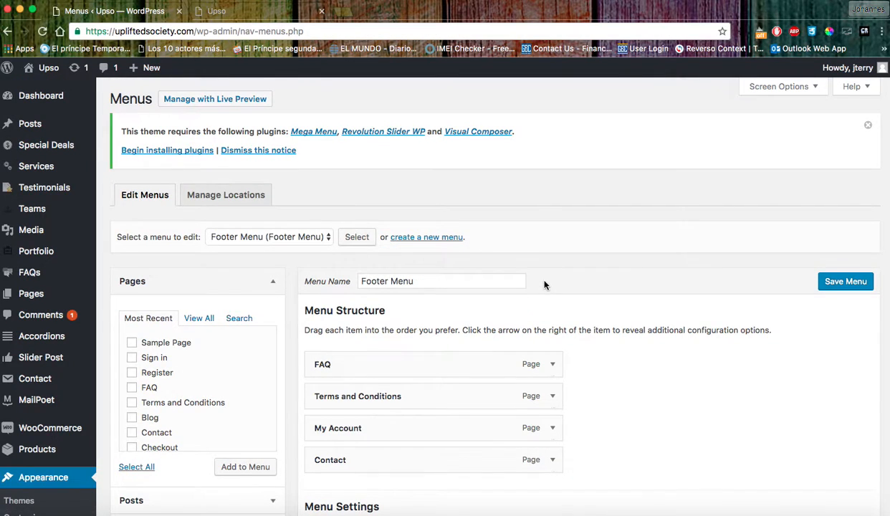
scroll(544, 285, down, 3)
scroll(544, 285, up, 2)
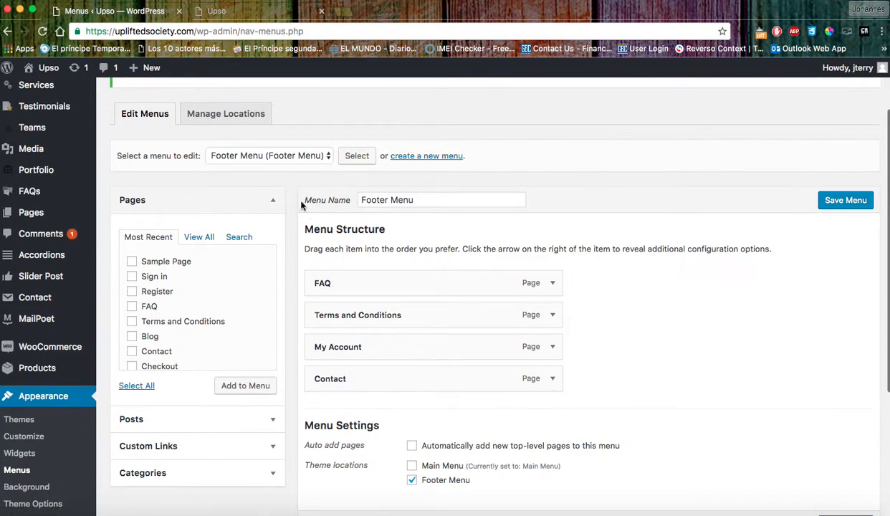
click(285, 159)
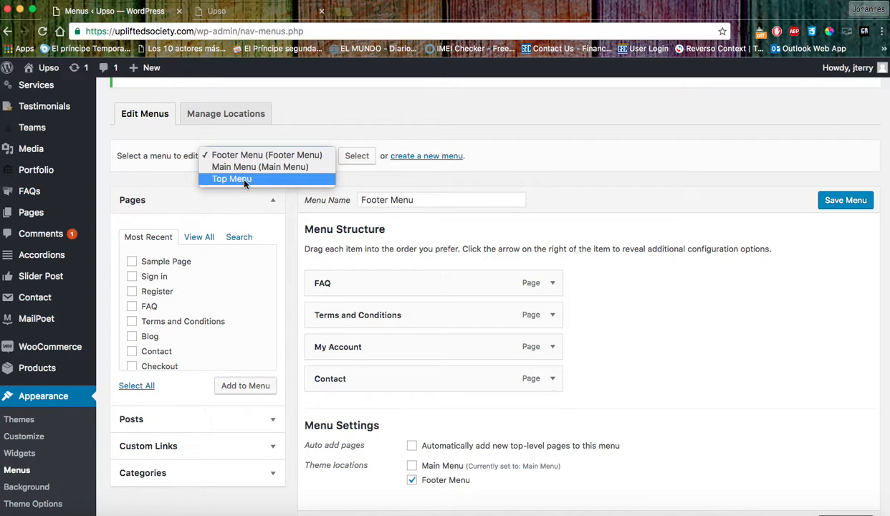
click(612, 113)
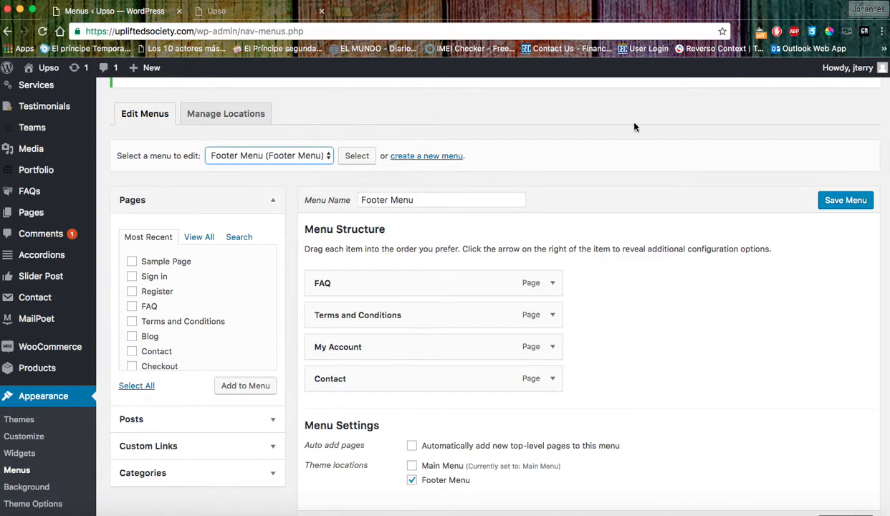
scroll(633, 177, up, 3)
click(215, 11)
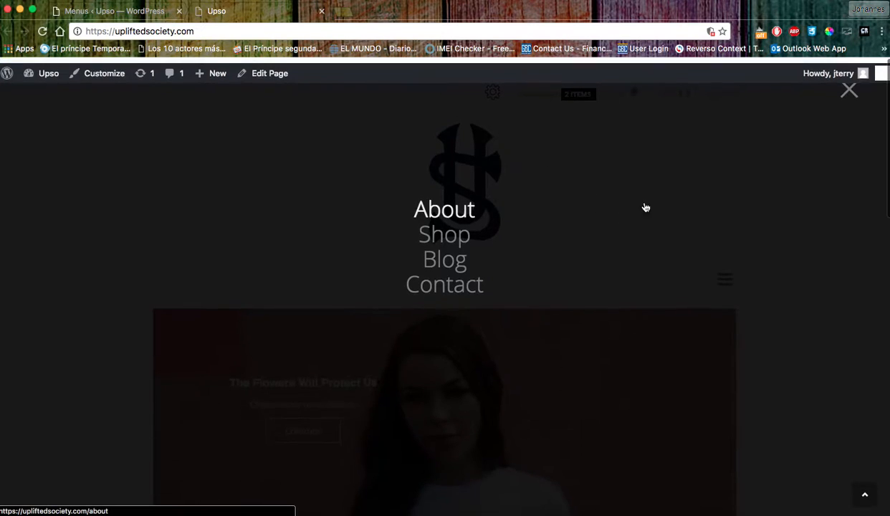
click(853, 89)
mouse_move(539, 95)
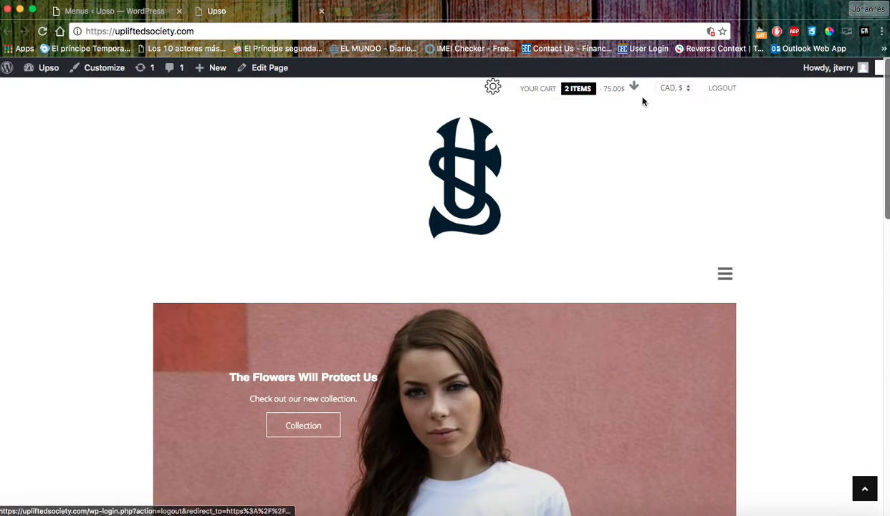
Load Main Menu (About, Shop, Blog, Contact) from the 'Select a menu to edit' dropdown.
click(123, 13)
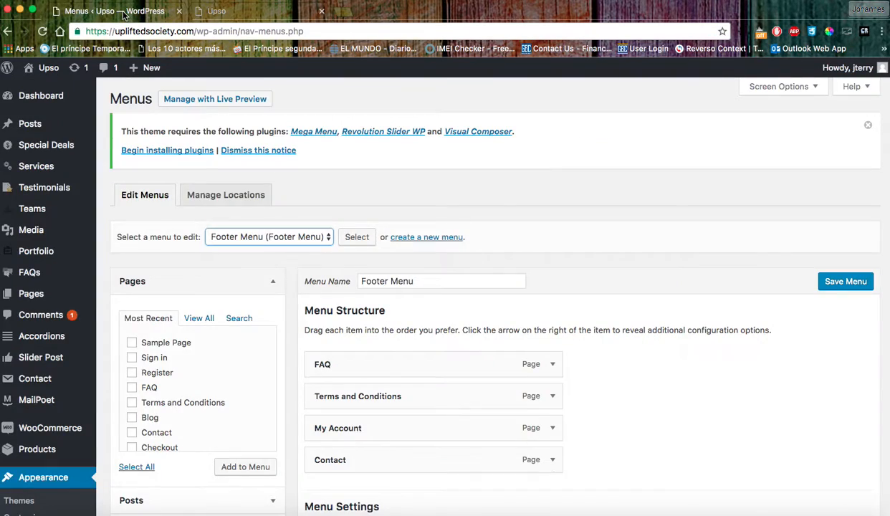
click(229, 240)
click(233, 249)
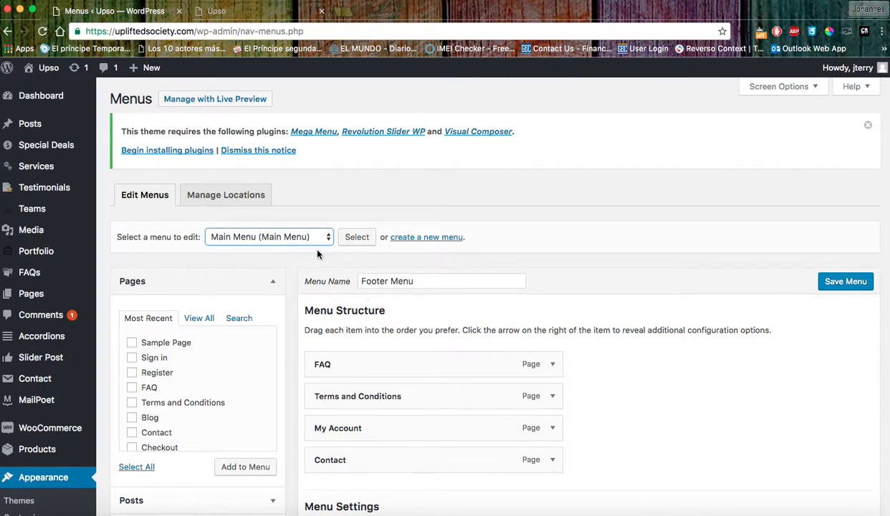
click(351, 237)
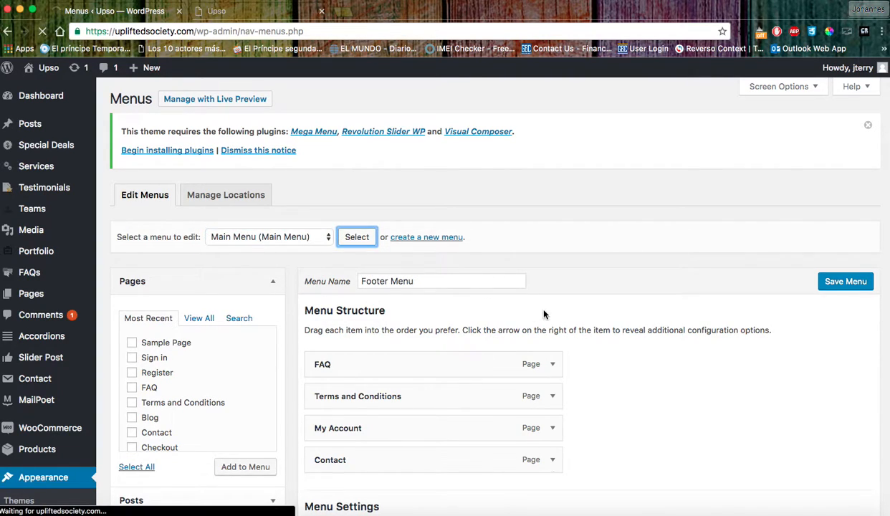
scroll(469, 339, down, 3)
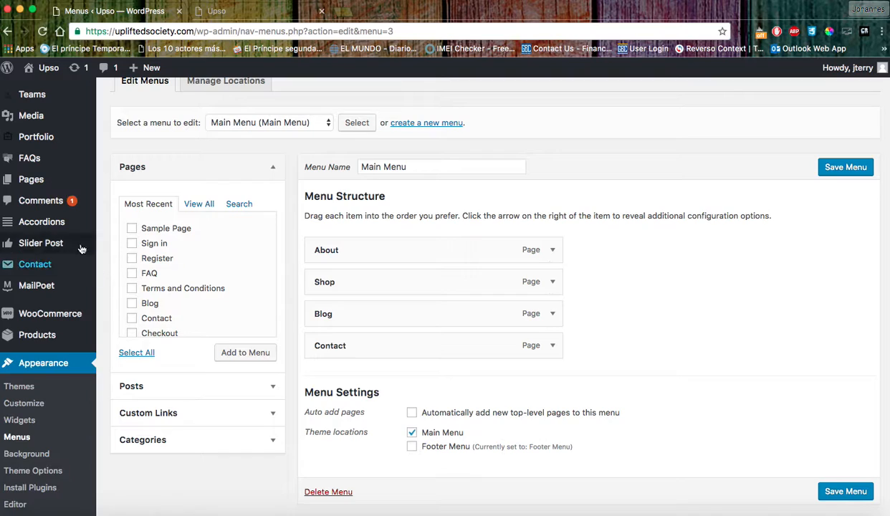
mouse_move(48, 181)
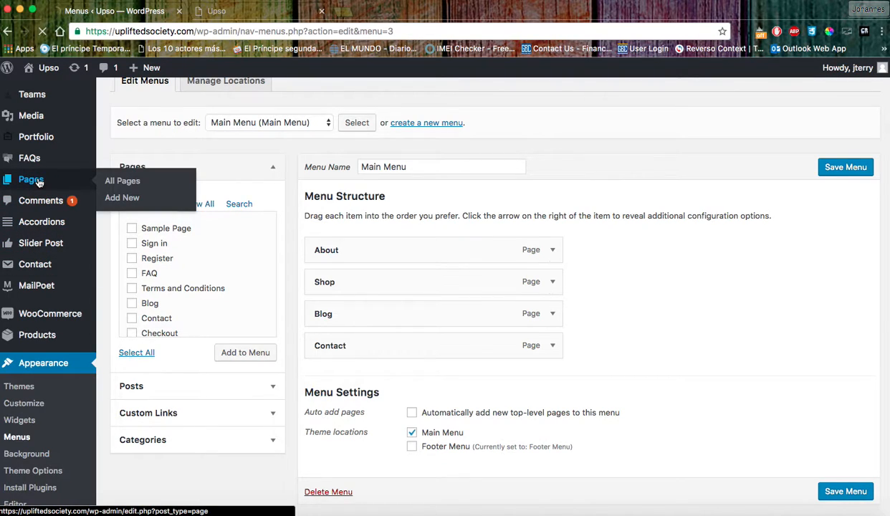
Start a new page titled 'About' with placeholder body text.
click(39, 182)
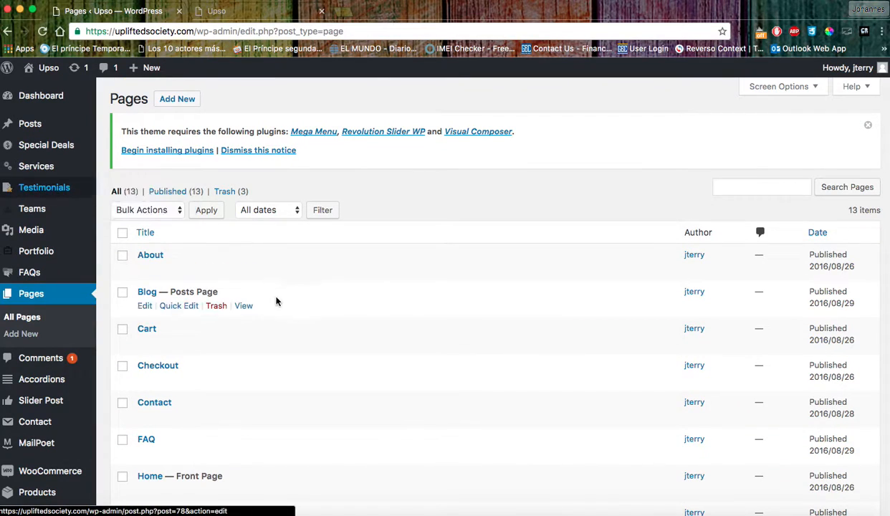
click(182, 101)
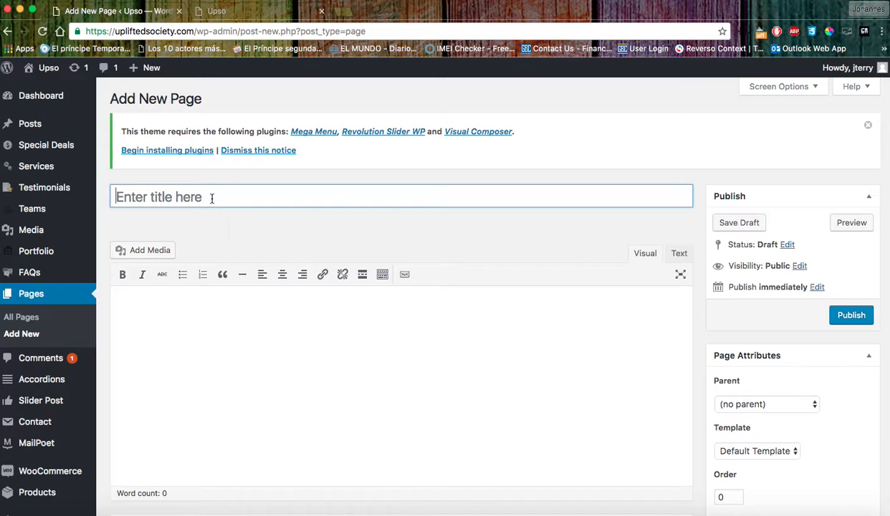
text(About)
click(237, 342)
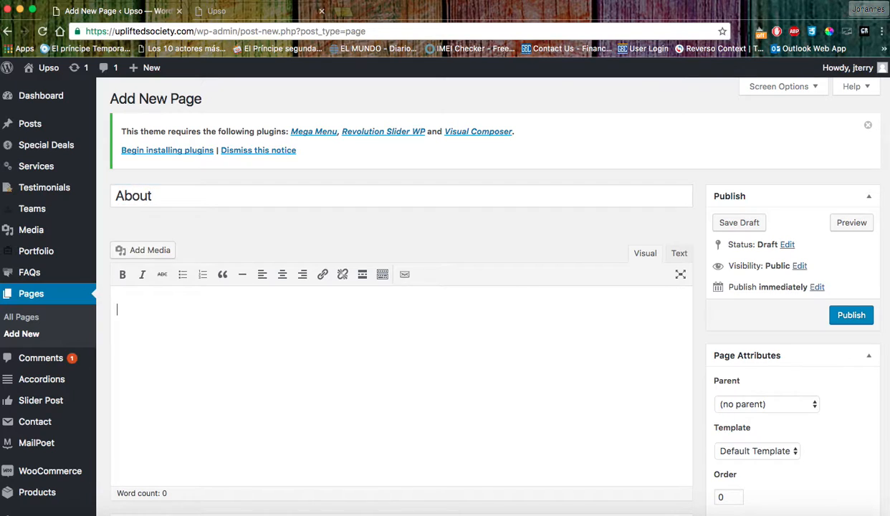
text(dddd)
Leave the page editor for the Pages list, choosing Leave in the browser prompt.
scroll(326, 360, down, 5)
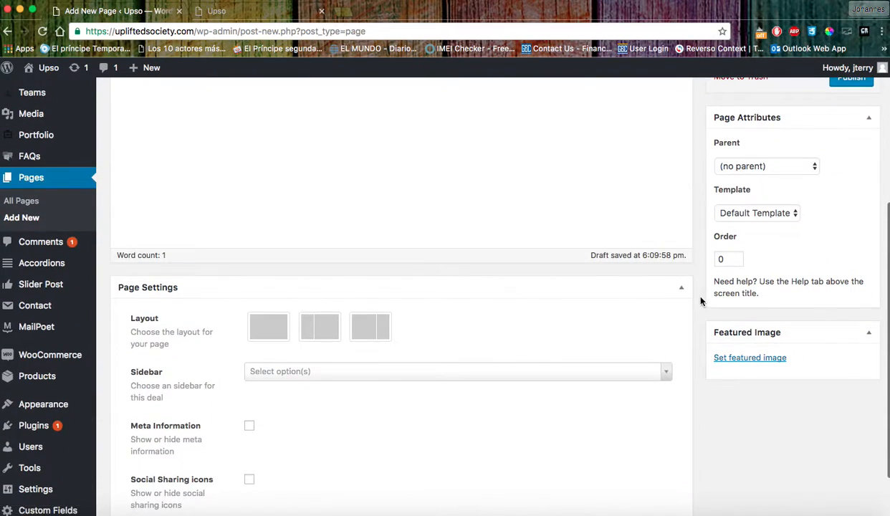
scroll(730, 297, up, 4)
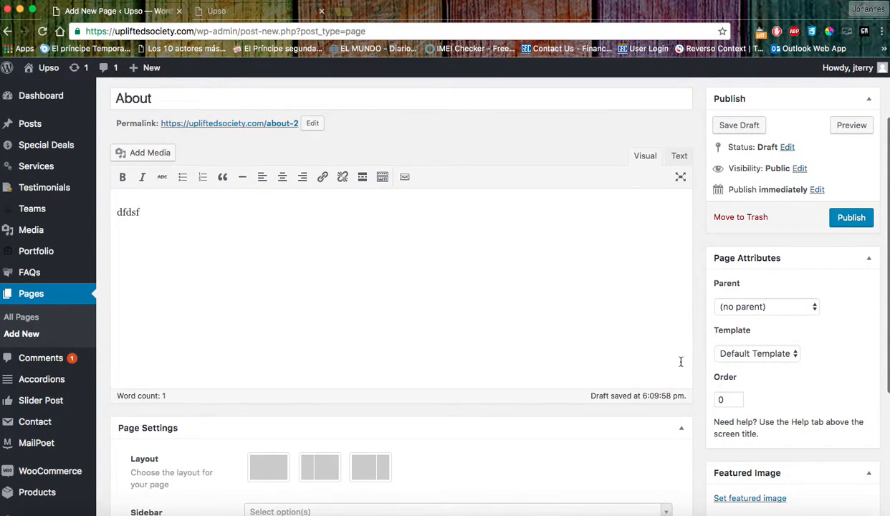
click(36, 298)
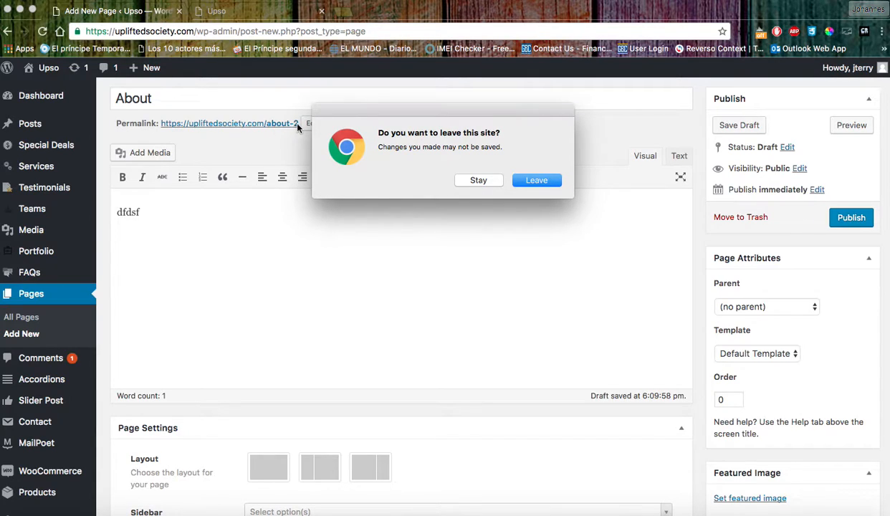
click(536, 180)
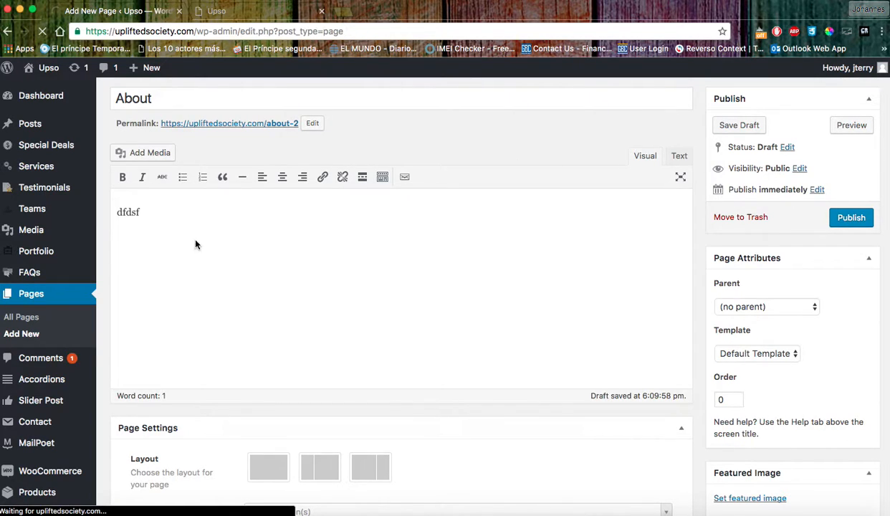
Add Home to the Main Menu, drag it to the top, then remove it again.
scroll(56, 344, down, 2)
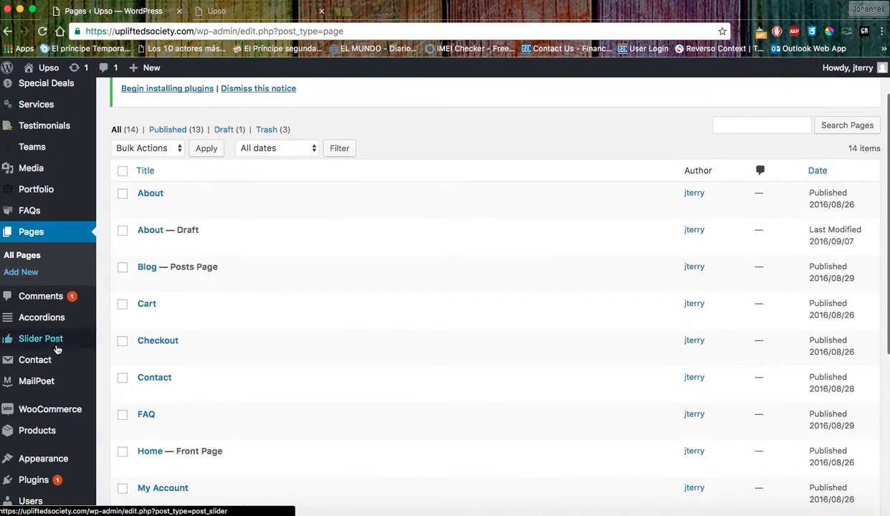
mouse_move(49, 466)
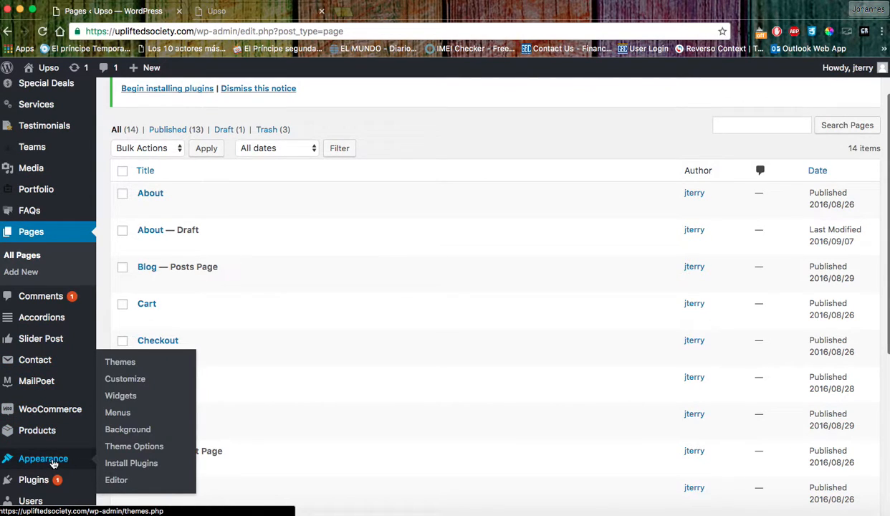
click(118, 413)
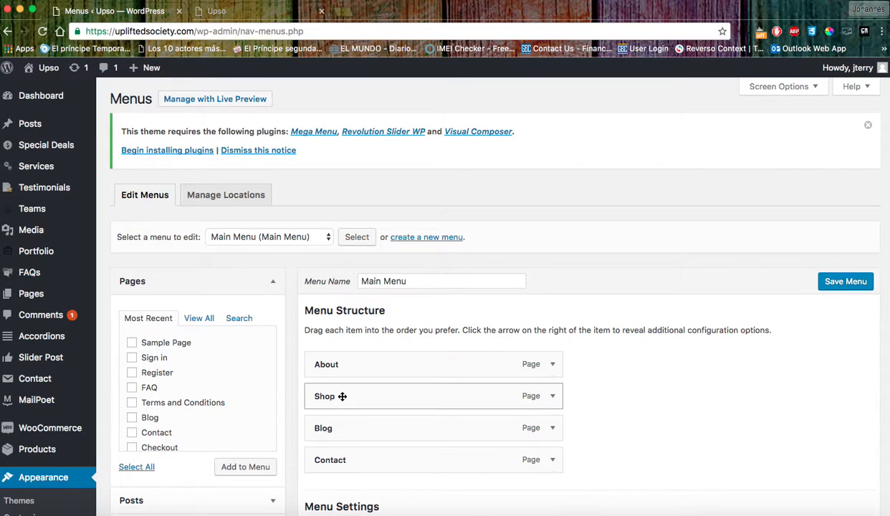
scroll(371, 358, down, 3)
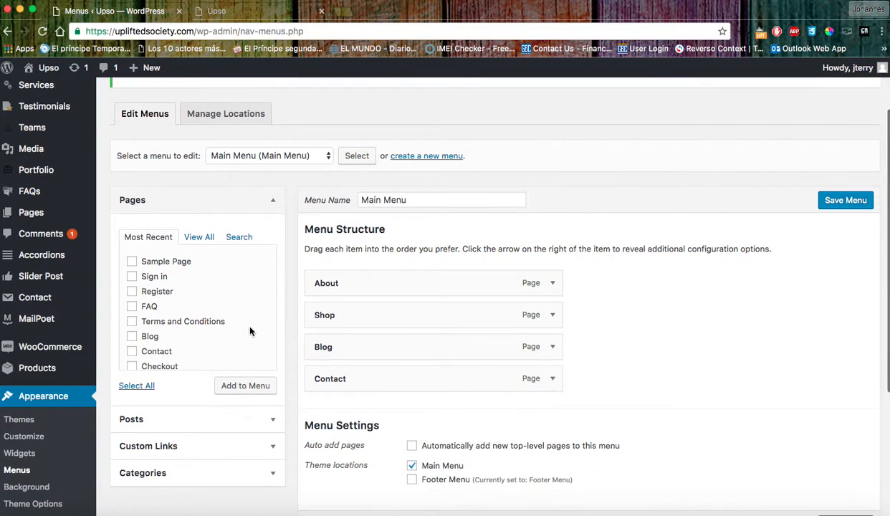
scroll(164, 295, down, 5)
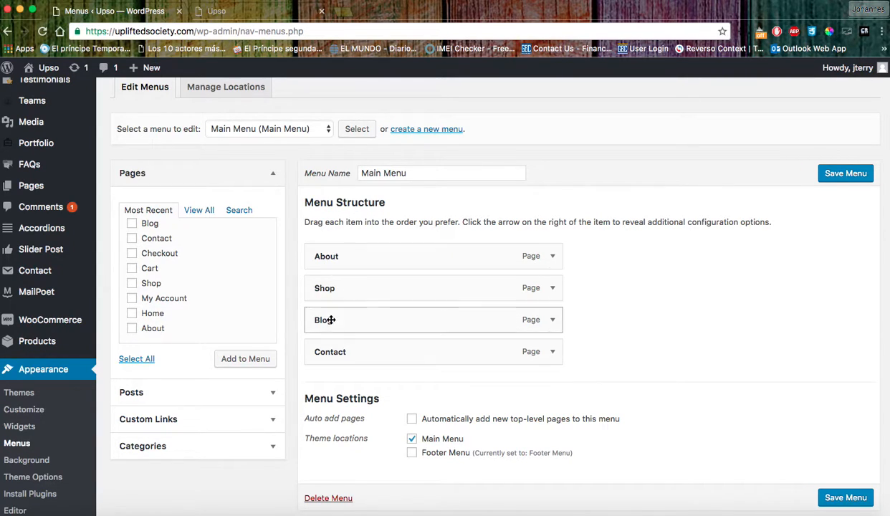
click(133, 314)
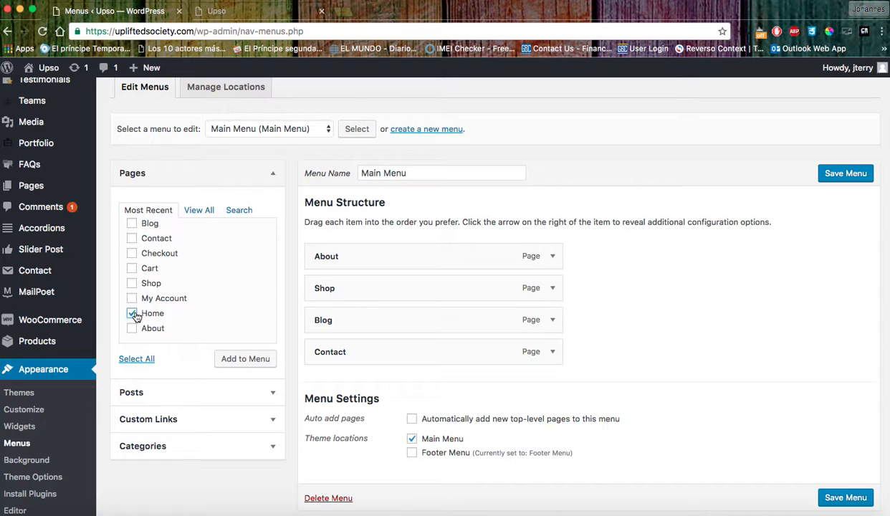
click(248, 362)
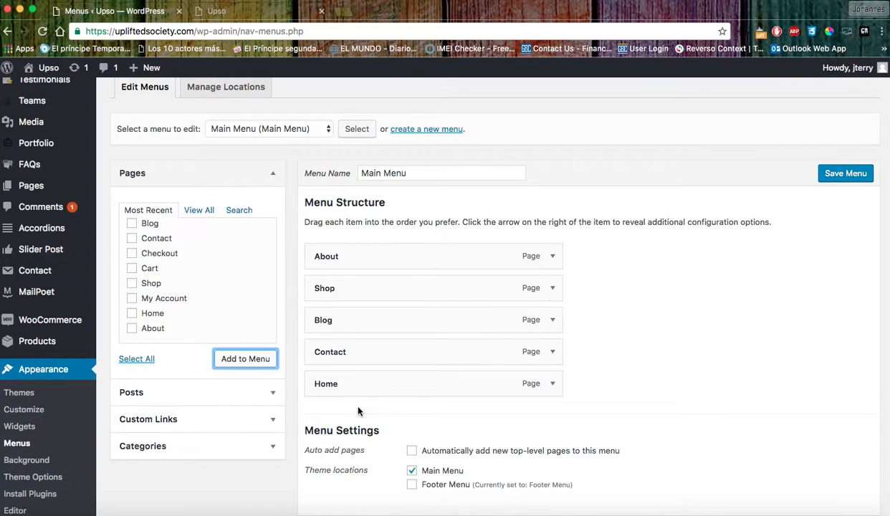
drag(333, 386, 340, 263)
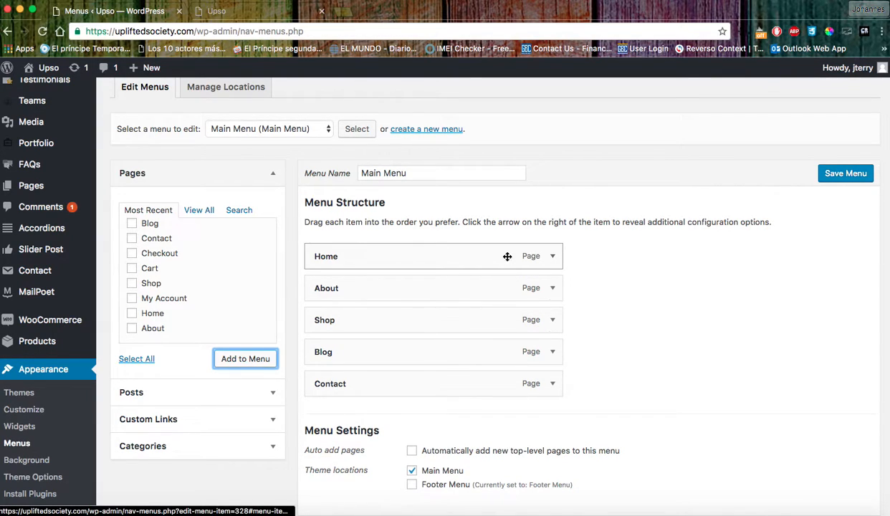
click(552, 256)
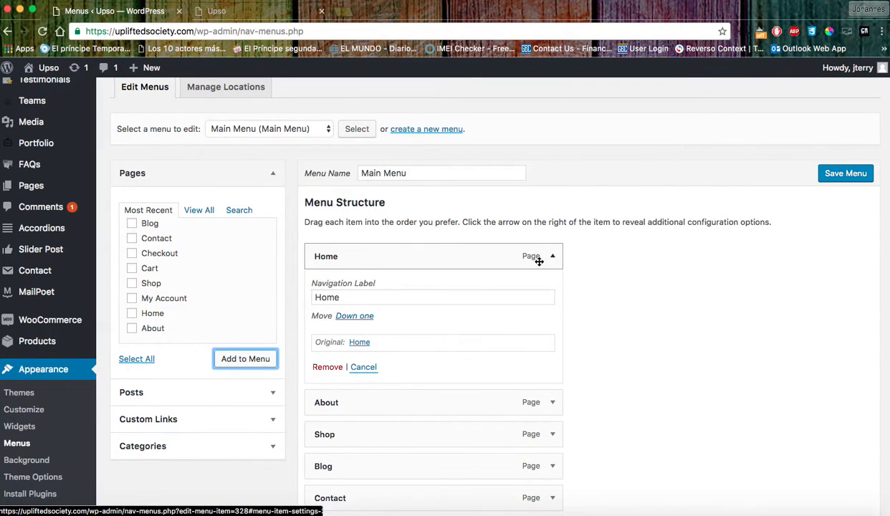
scroll(502, 286, down, 2)
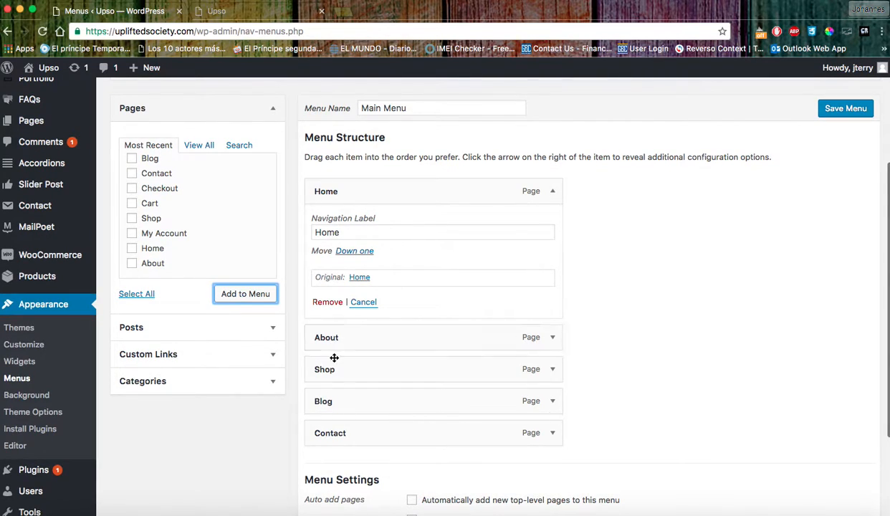
click(327, 304)
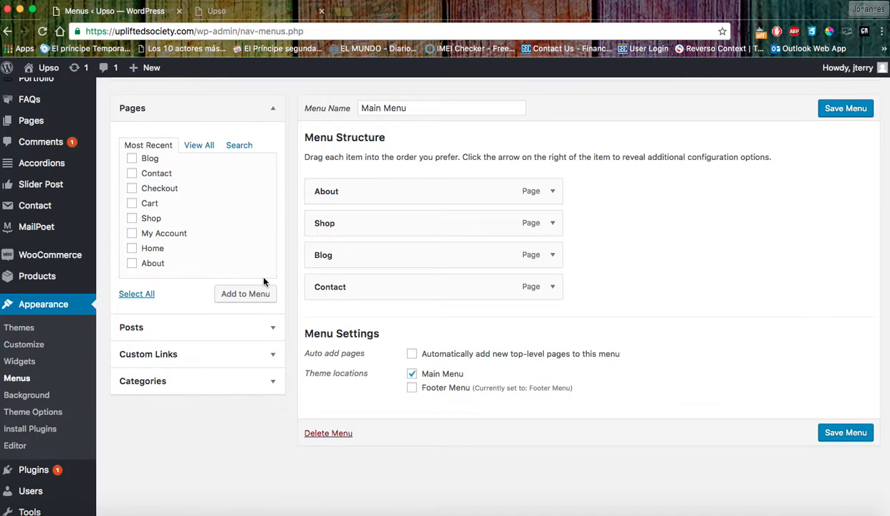
Pick Footer Menu in the 'Select a menu to edit' dropdown.
scroll(300, 161, up, 3)
click(280, 168)
click(303, 194)
click(301, 163)
click(286, 138)
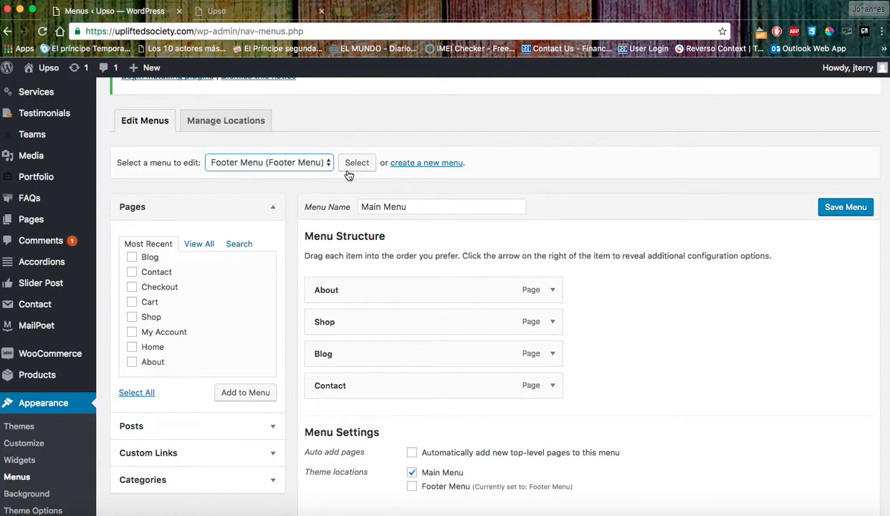
Load the Footer Menu and review its FAQ, Terms and Conditions, My Account and Contact items.
click(355, 164)
click(538, 184)
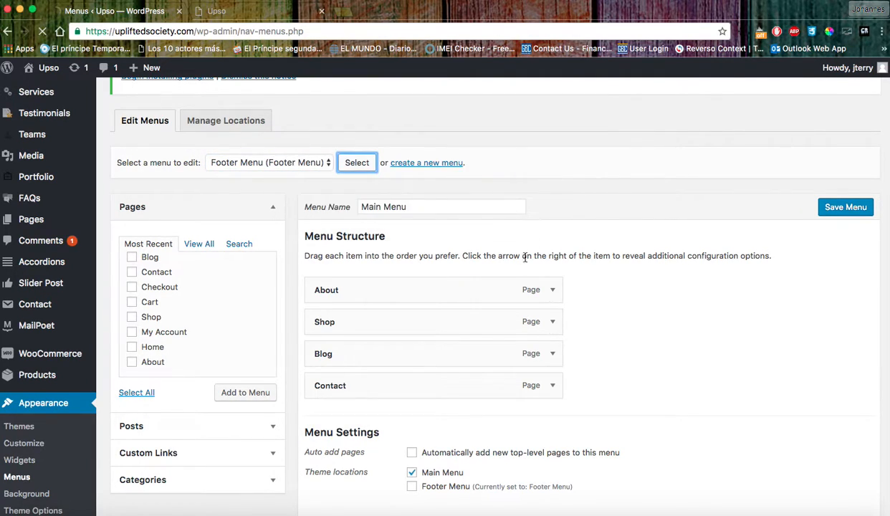
scroll(489, 271, down, 3)
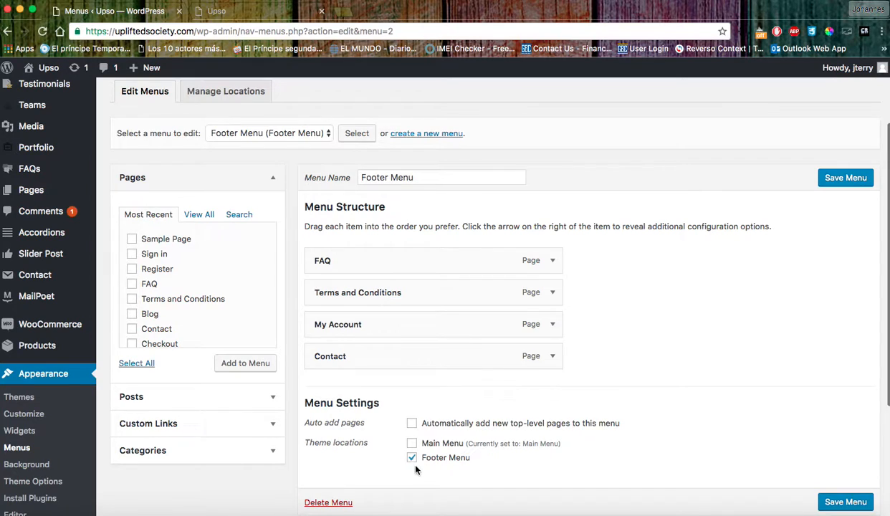
scroll(415, 469, down, 1)
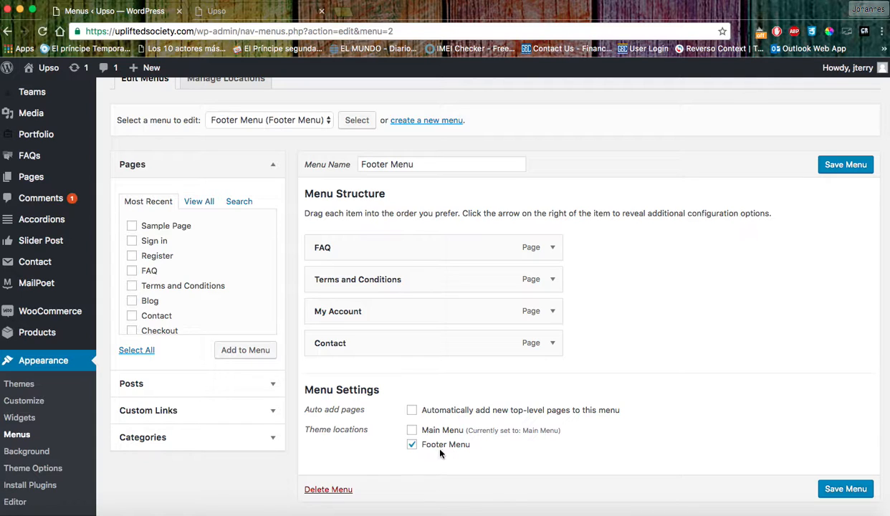
scroll(335, 192, down, 1)
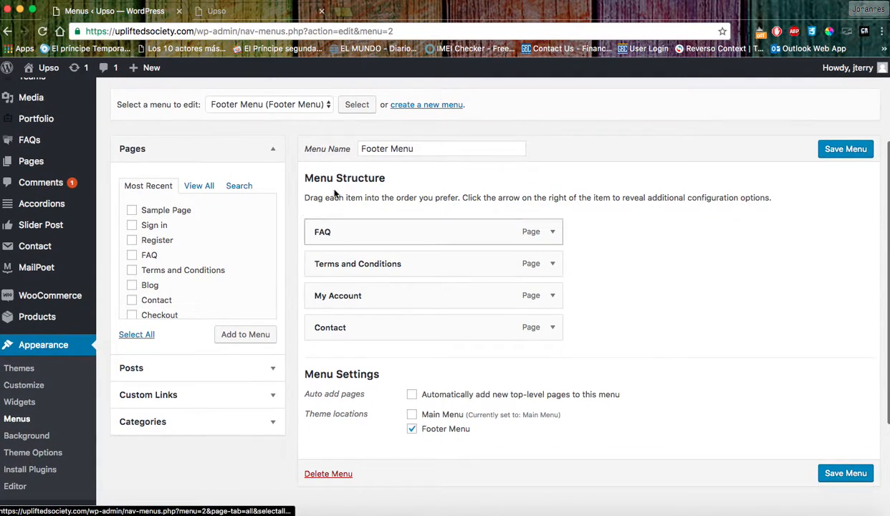
Check the live homepage in the storefront tab, then return to the admin tab.
click(240, 11)
scroll(510, 281, down, 3)
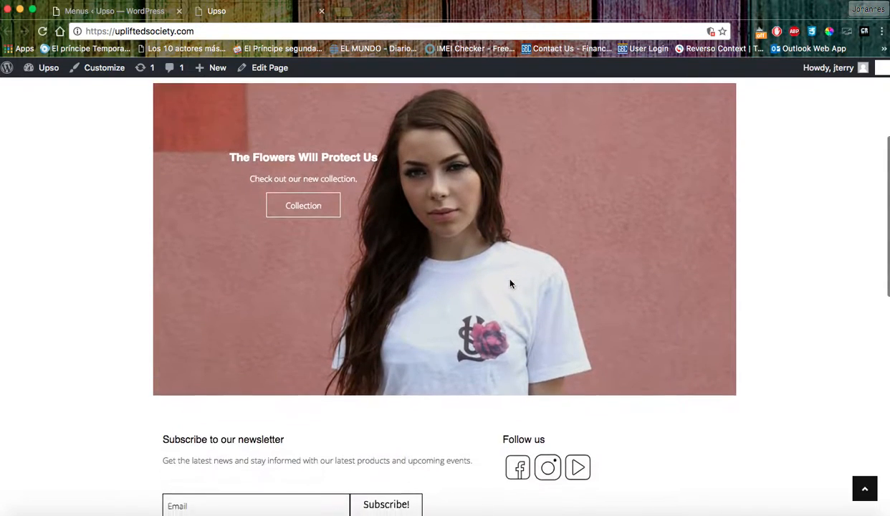
scroll(510, 283, up, 2)
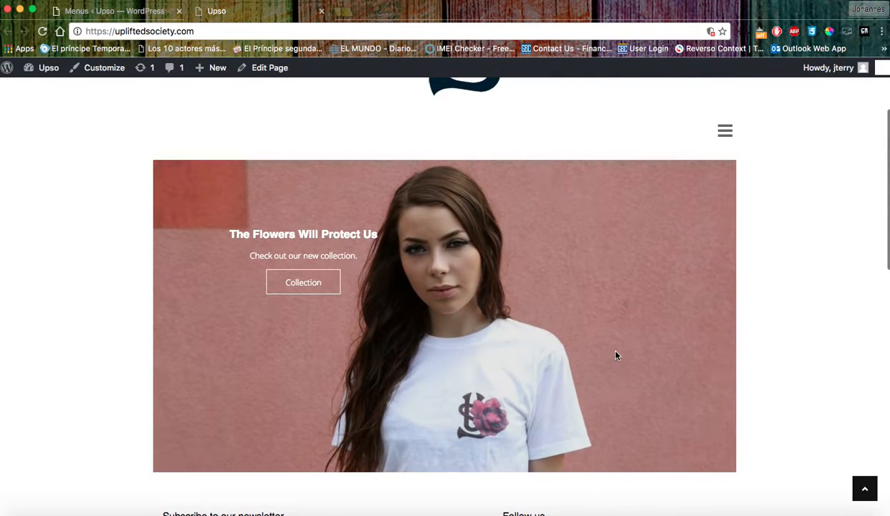
click(123, 11)
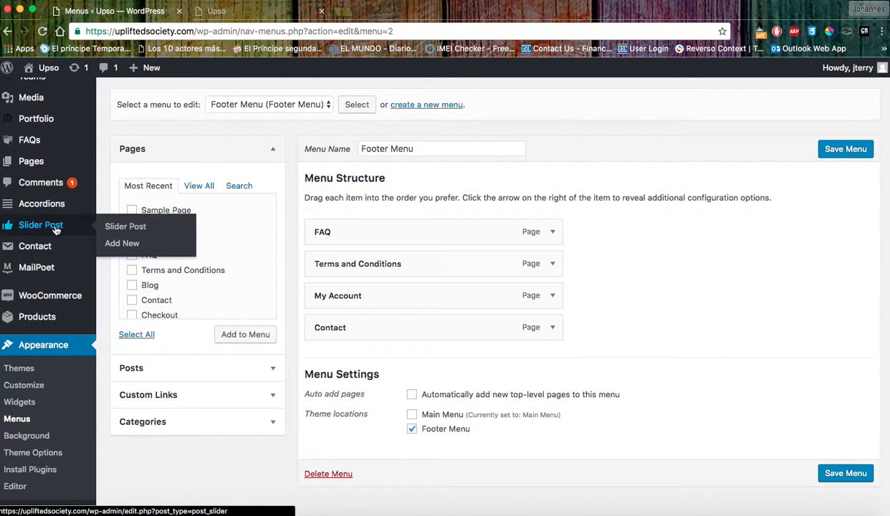
Open 'The Flowers Will Protect Us' slide and highlight its title, caption and 'Collection' button label.
click(51, 228)
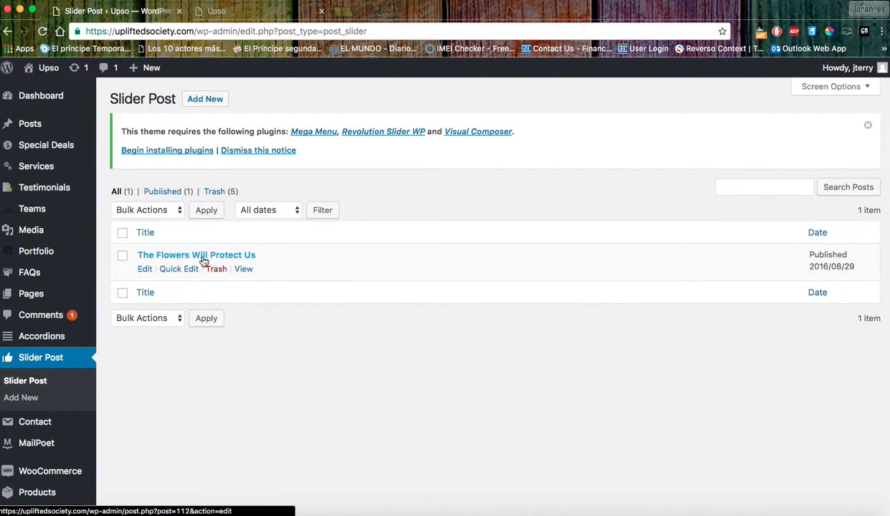
click(166, 255)
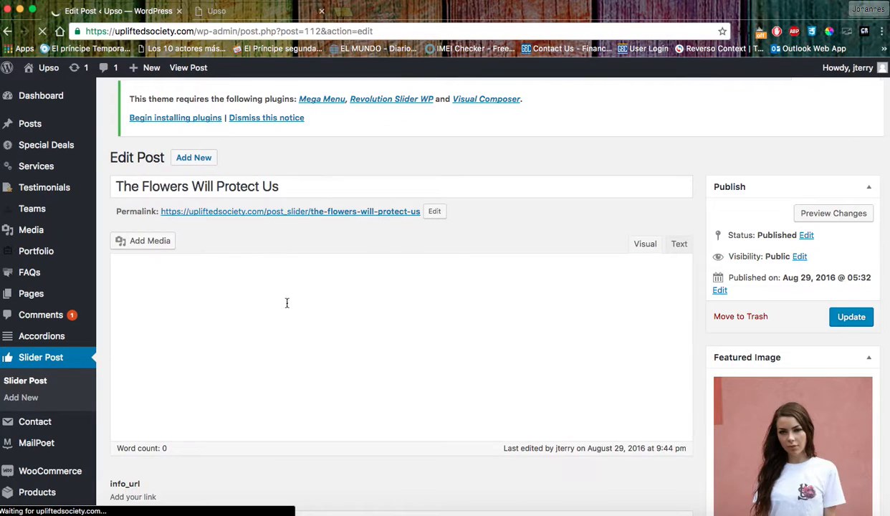
scroll(286, 315, down, 1)
scroll(290, 308, up, 1)
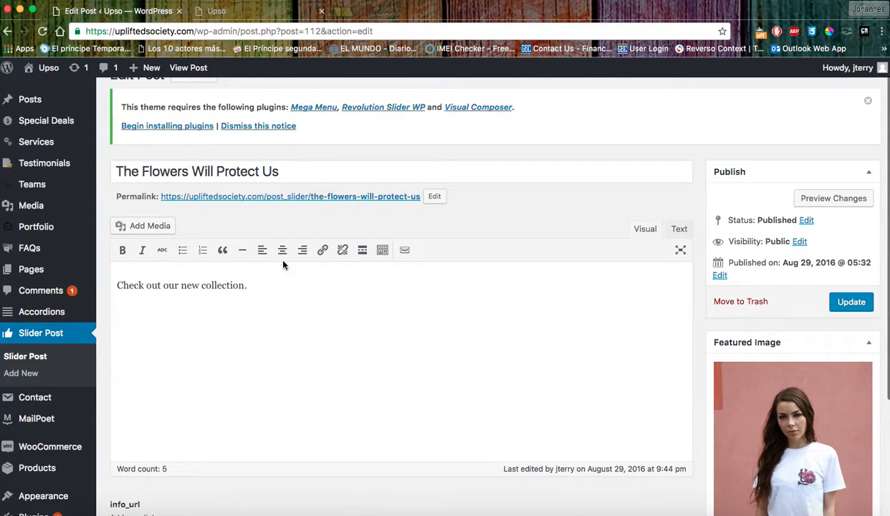
drag(284, 168, 45, 164)
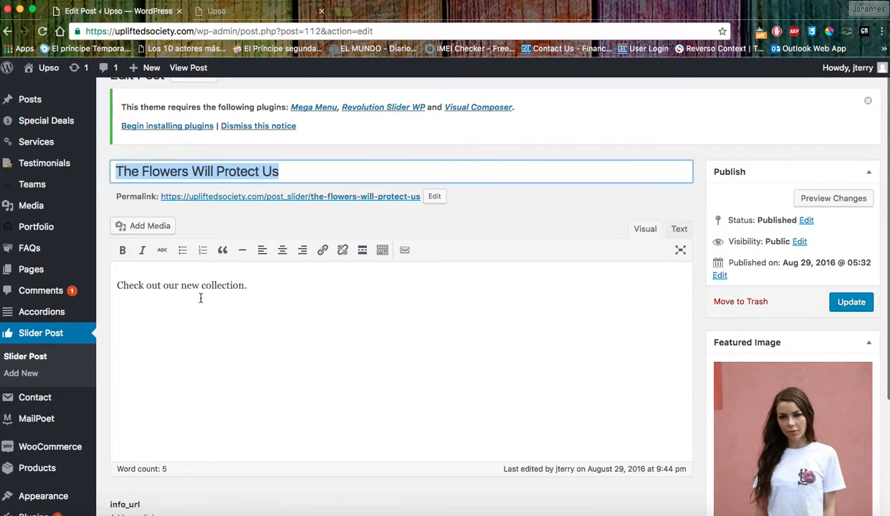
drag(249, 286, 118, 282)
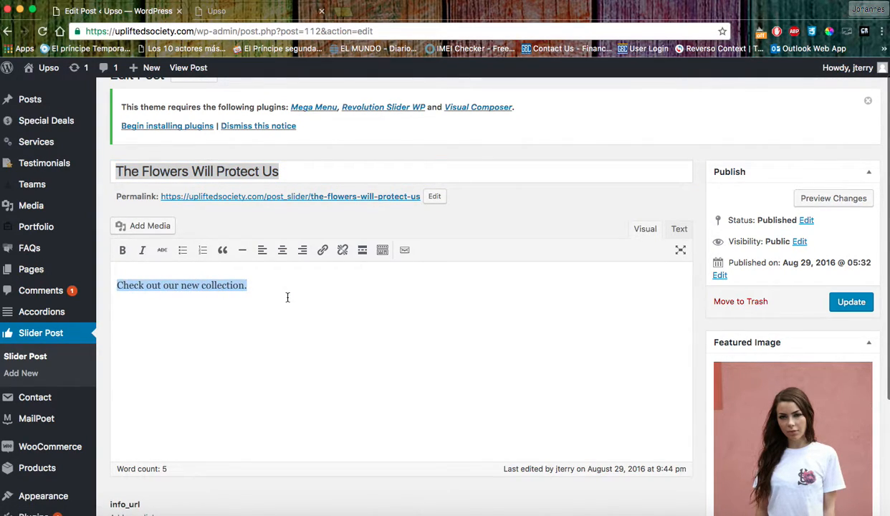
scroll(317, 293, down, 5)
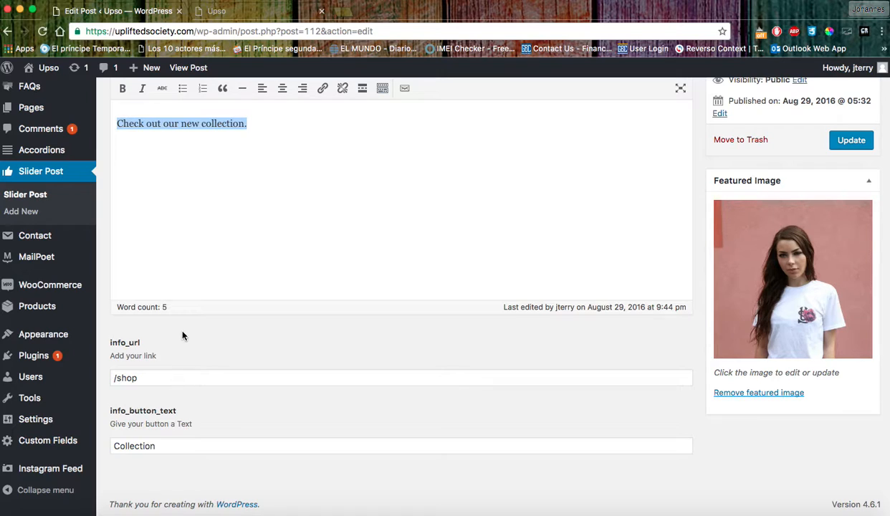
drag(161, 446, 114, 444)
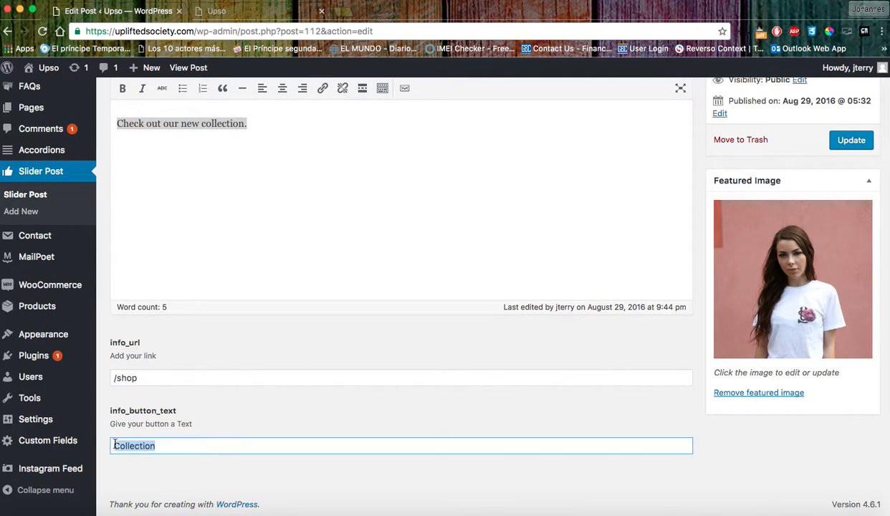
click(206, 469)
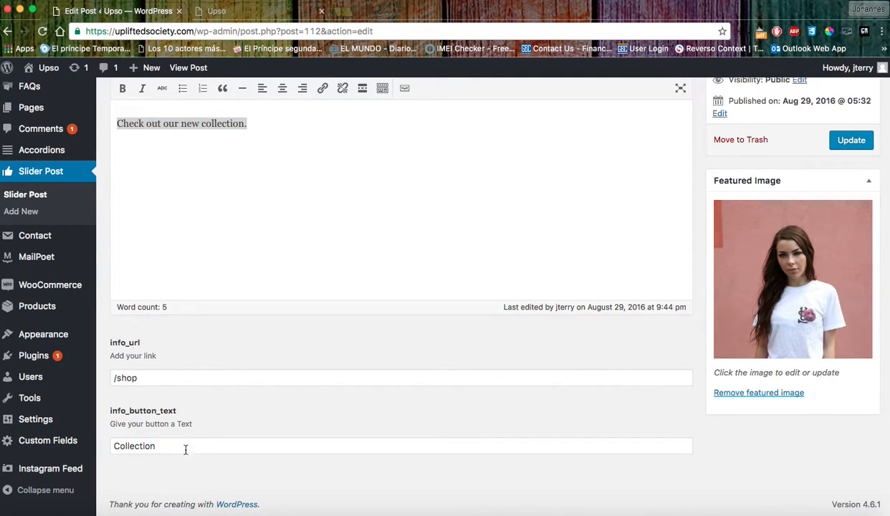
drag(159, 445, 109, 444)
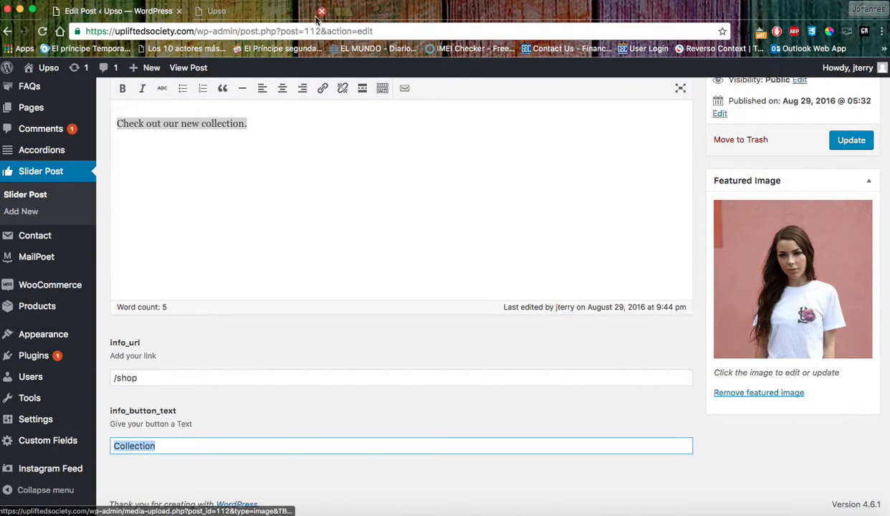
Compare those fields with the live homepage slider, then return to the admin tab.
click(256, 16)
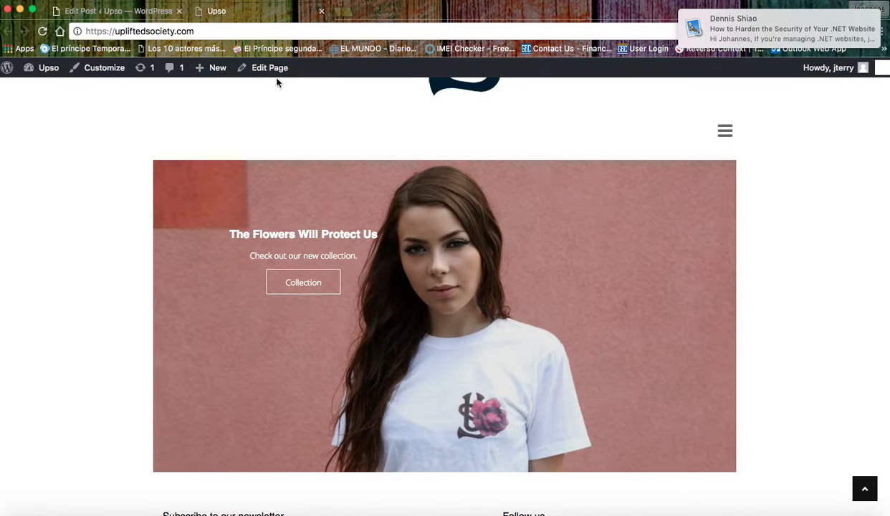
click(142, 15)
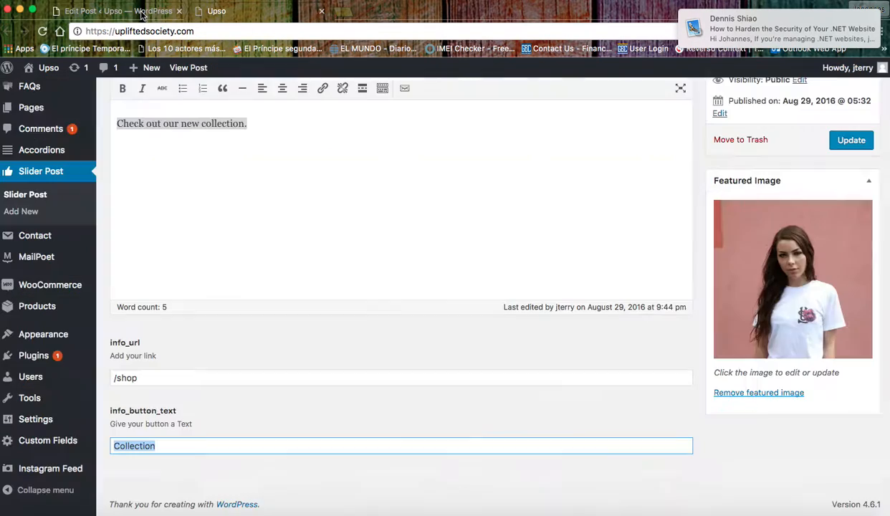
scroll(702, 271, up, 5)
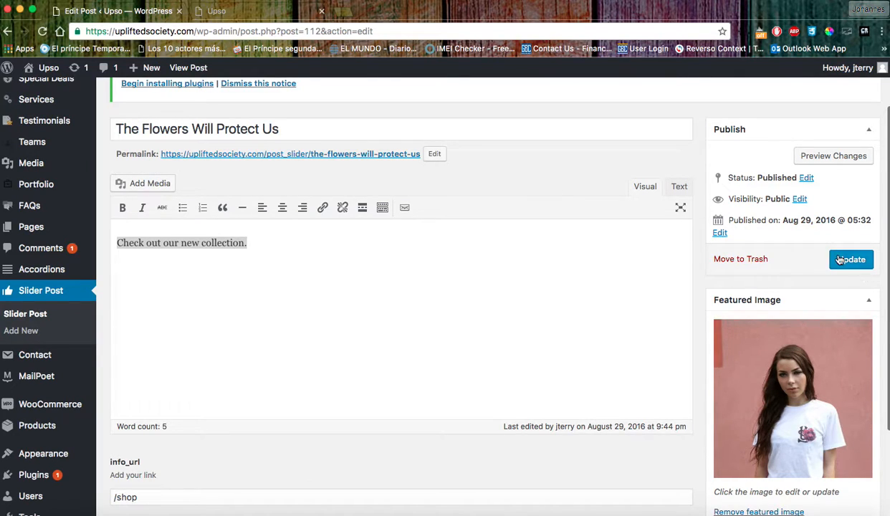
scroll(185, 219, up, 2)
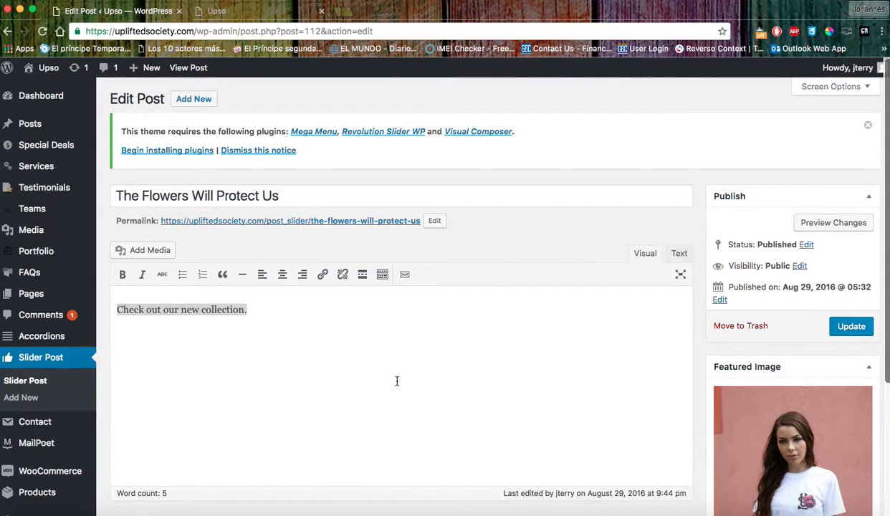
scroll(330, 366, down, 4)
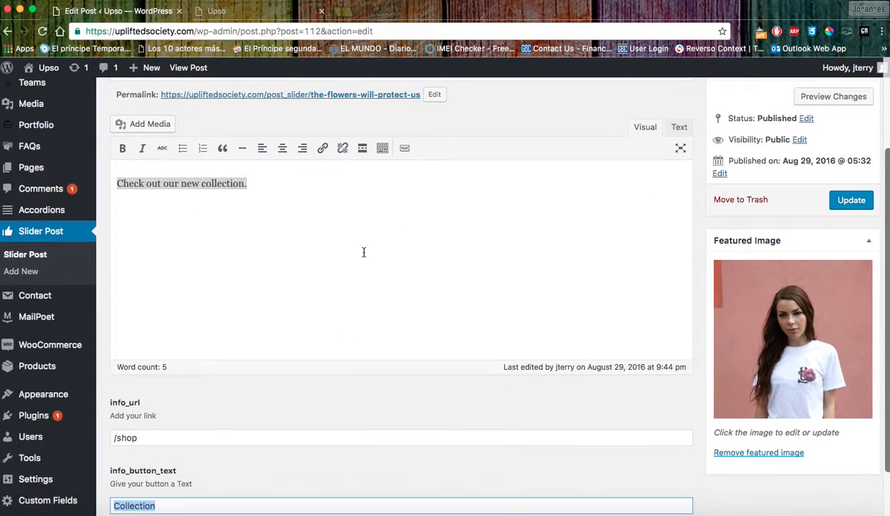
scroll(380, 296, up, 2)
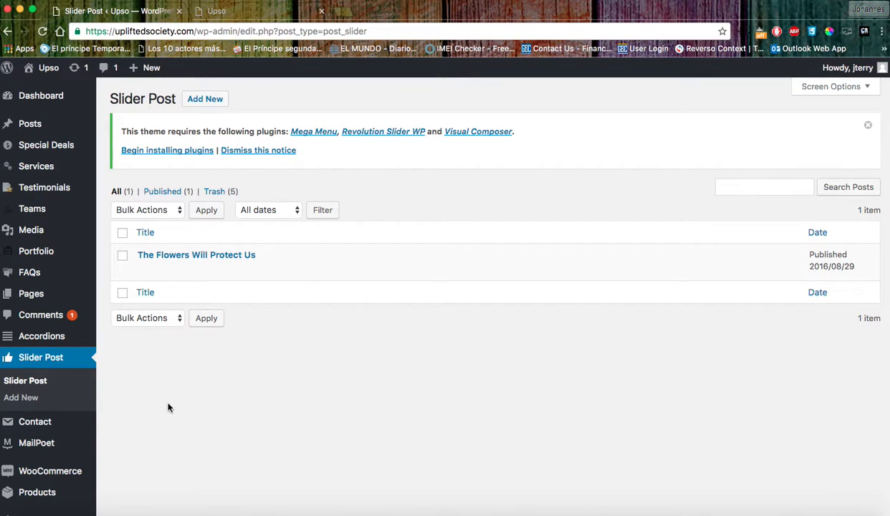
click(242, 12)
scroll(442, 258, down, 5)
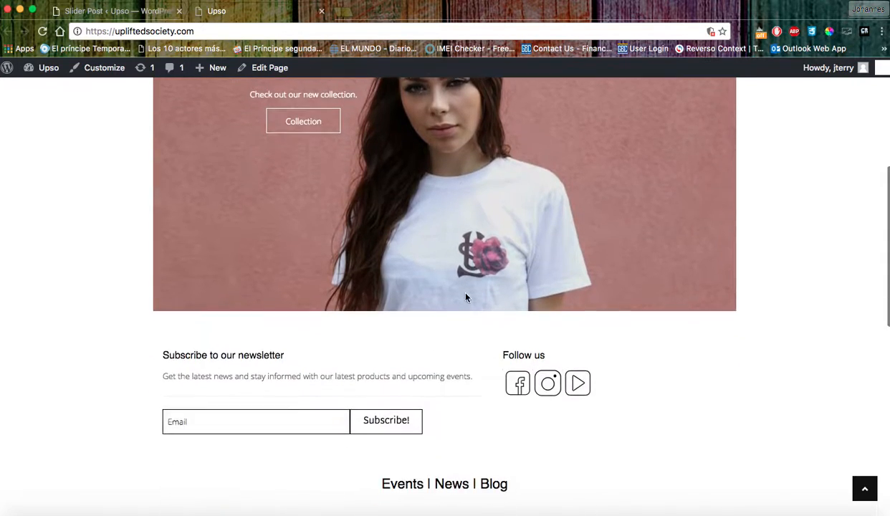
click(309, 311)
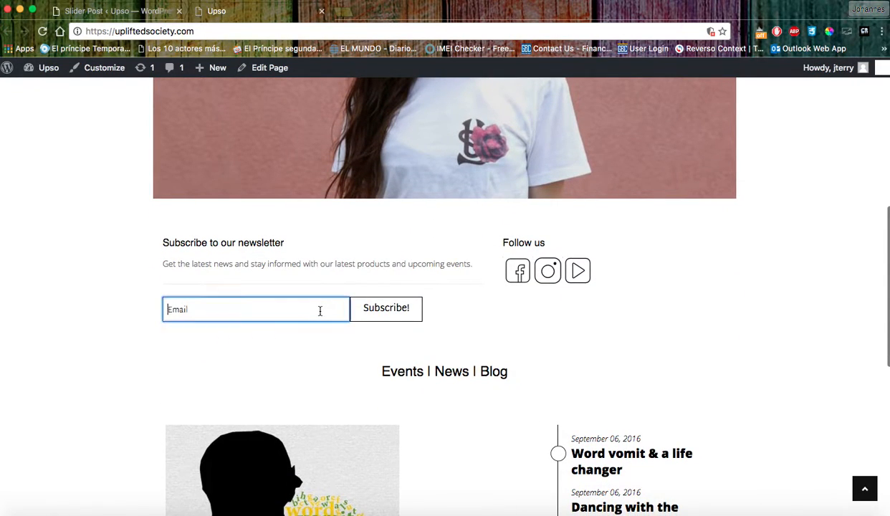
click(114, 12)
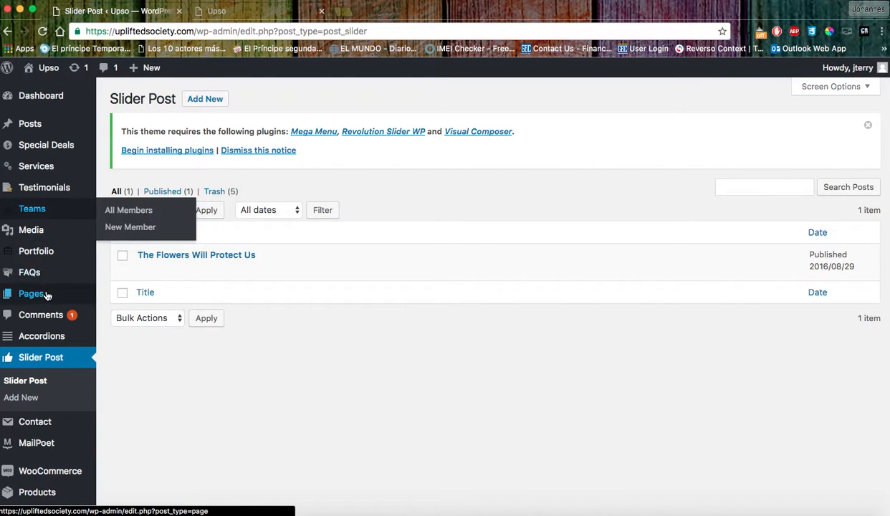
scroll(45, 300, down, 3)
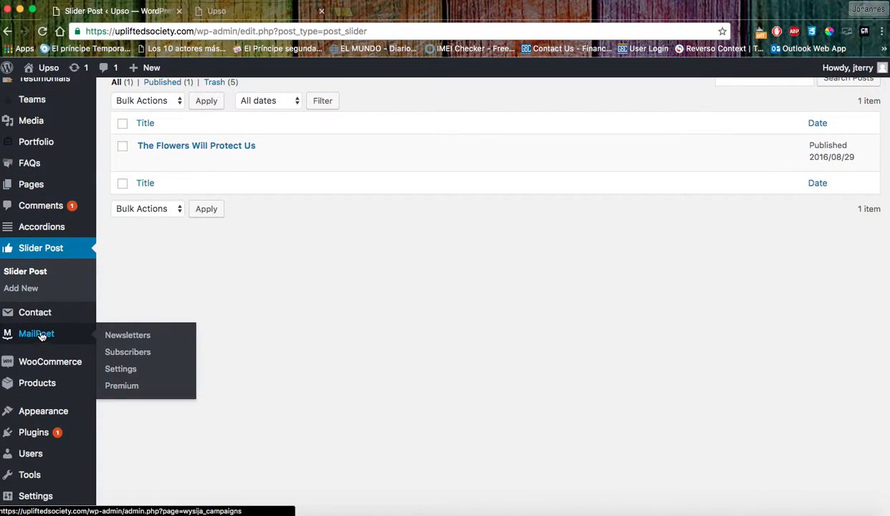
Open MailPoet Settings and review the notification email and sender name fields.
click(116, 372)
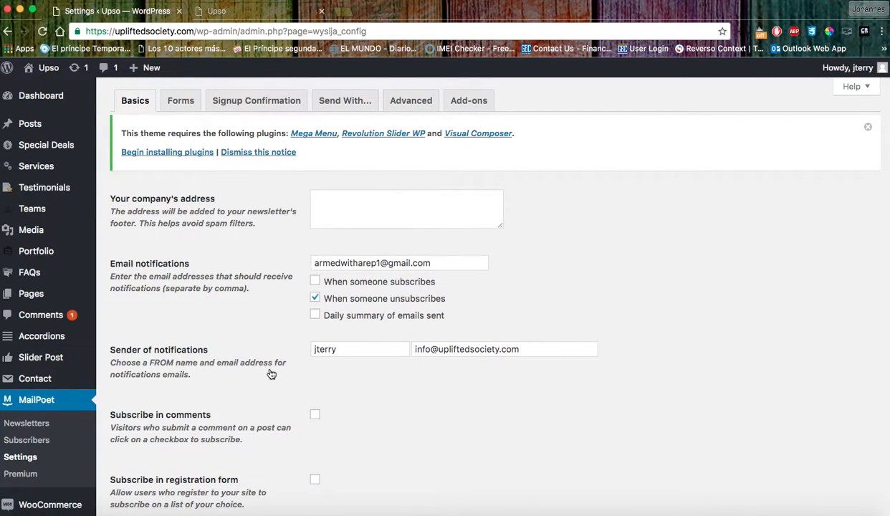
scroll(267, 371, down, 5)
scroll(273, 378, up, 3)
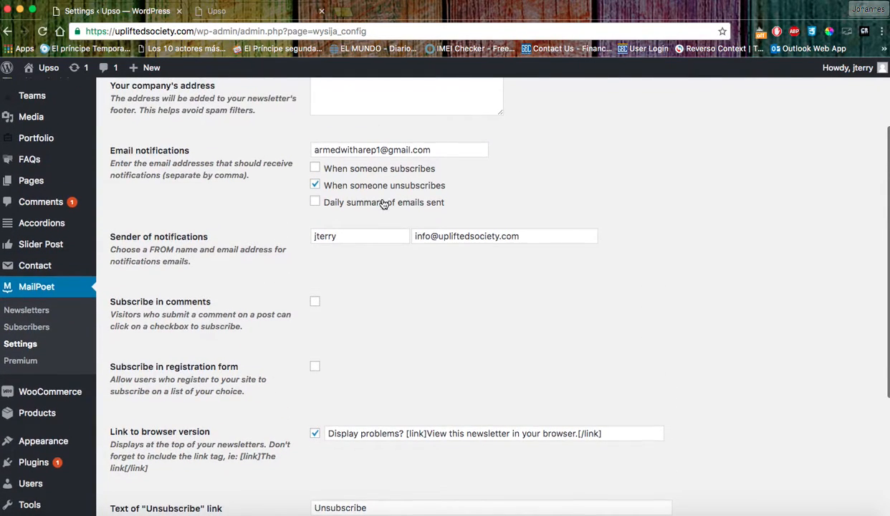
scroll(296, 315, up, 3)
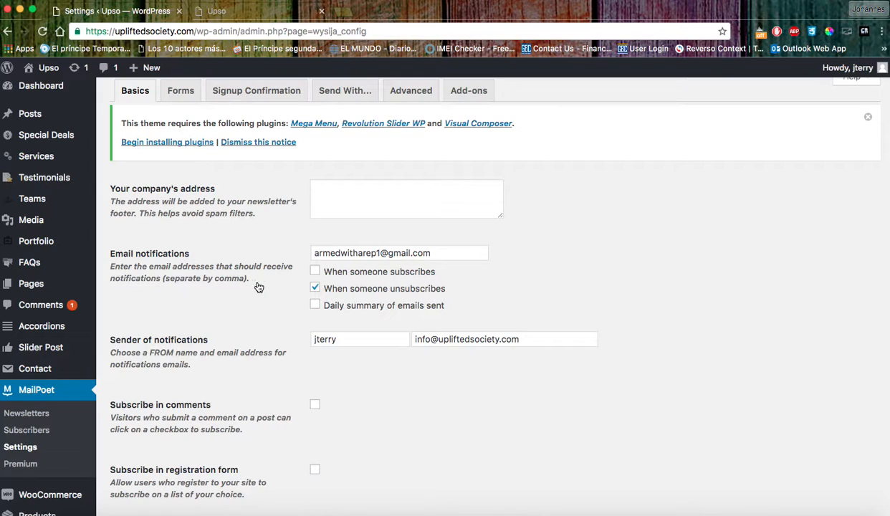
drag(451, 254, 302, 249)
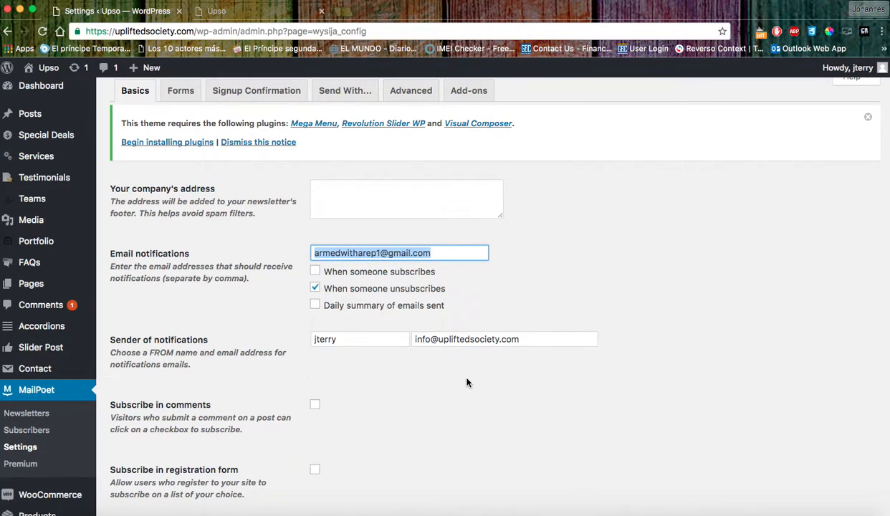
scroll(469, 379, down, 3)
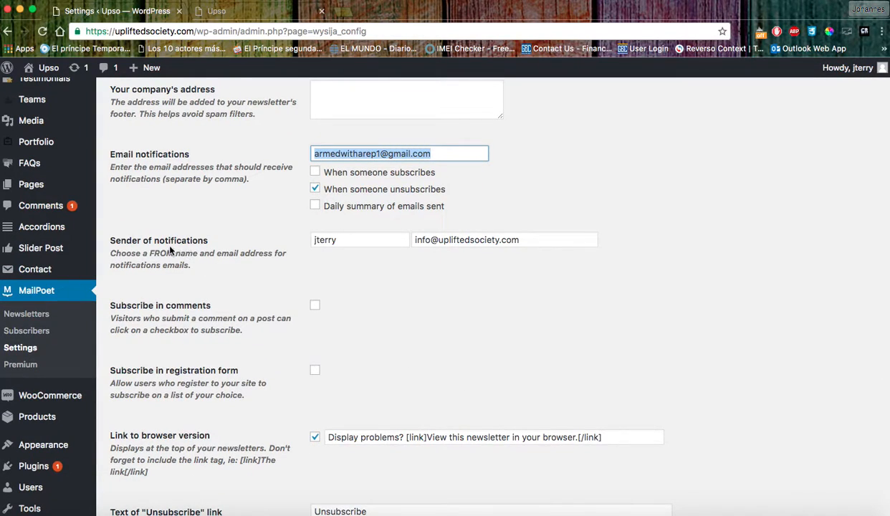
scroll(169, 251, down, 1)
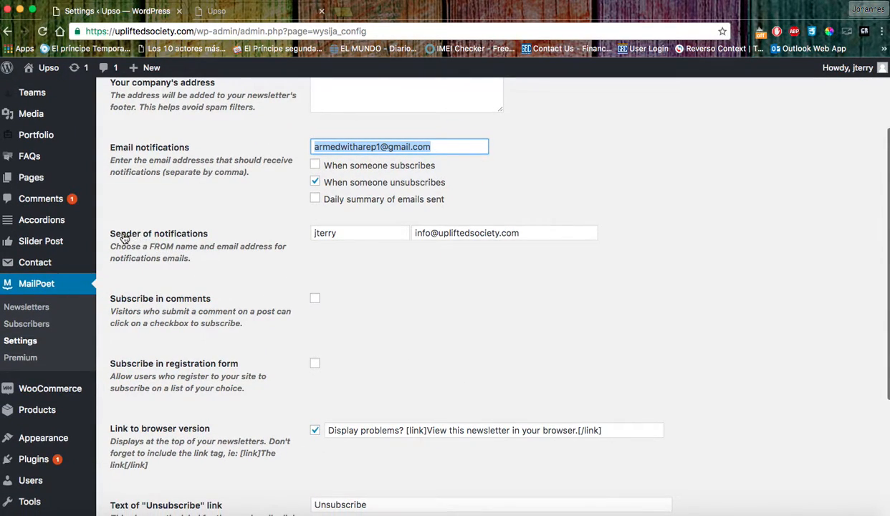
scroll(358, 232, up, 1)
double_click(324, 232)
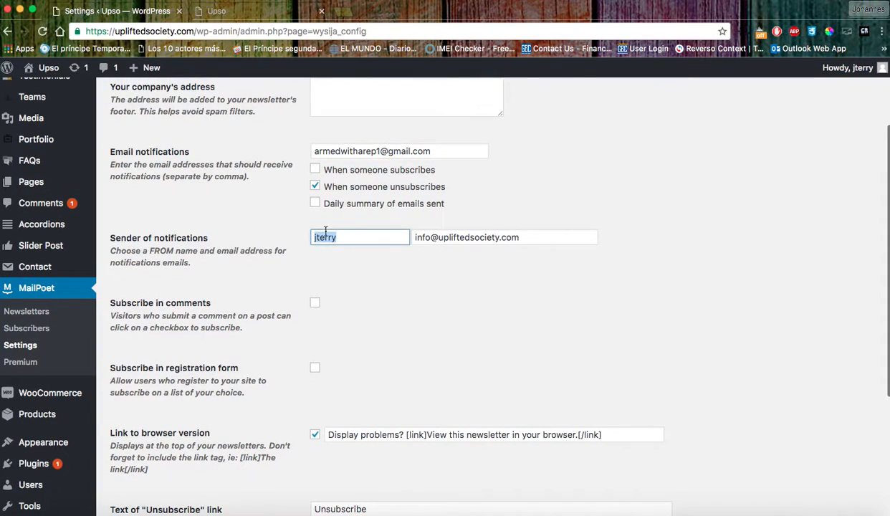
click(358, 266)
scroll(373, 276, up, 3)
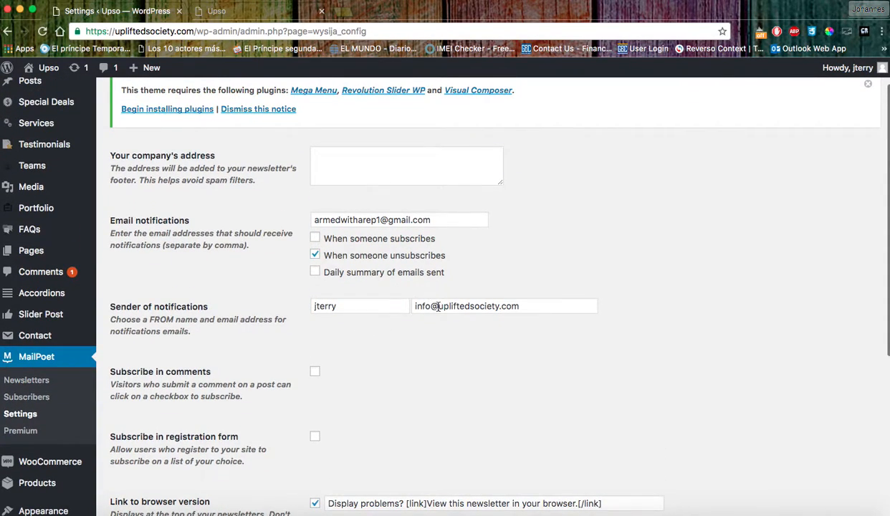
double_click(326, 306)
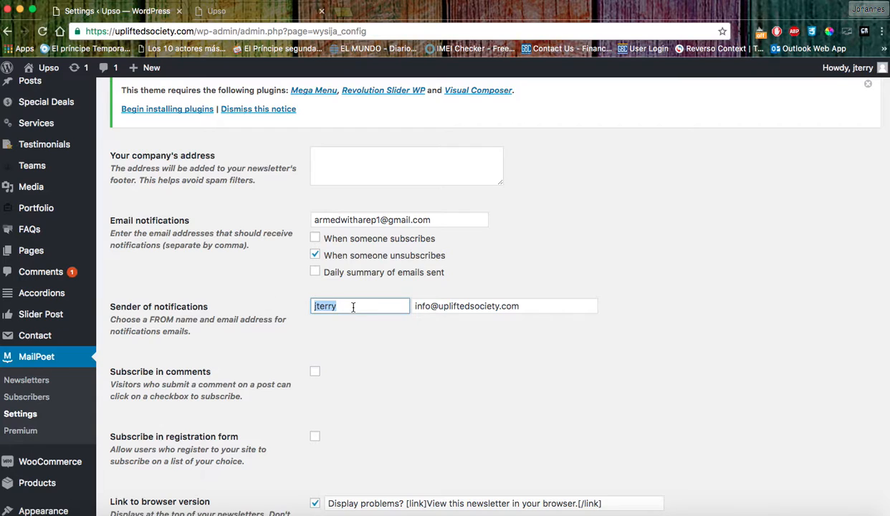
click(352, 336)
scroll(352, 336, down, 1)
scroll(362, 302, down, 3)
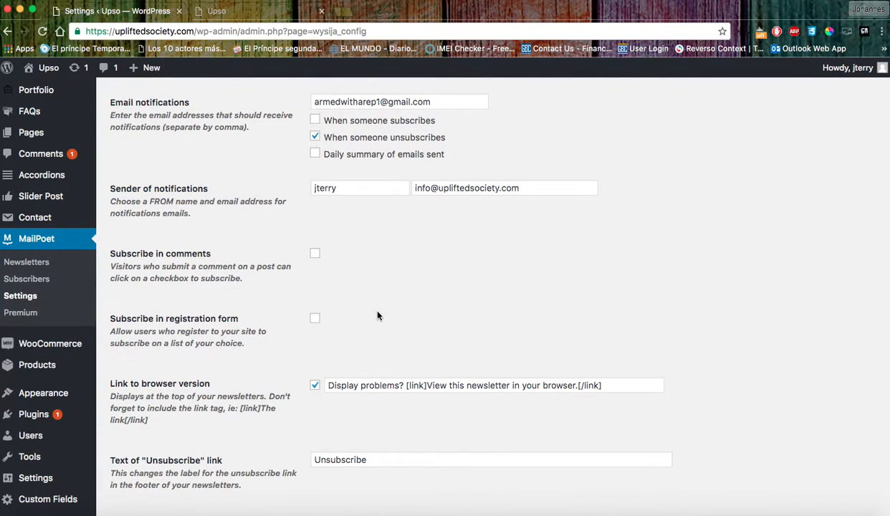
Change the sender name to 'UPSO' and save the MailPoet settings.
drag(352, 189, 312, 186)
text(UPSO)
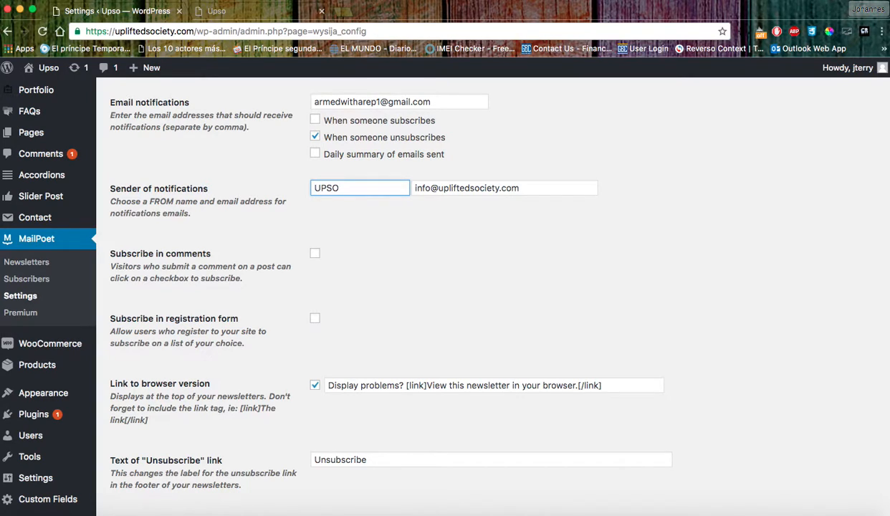
scroll(492, 254, up, 3)
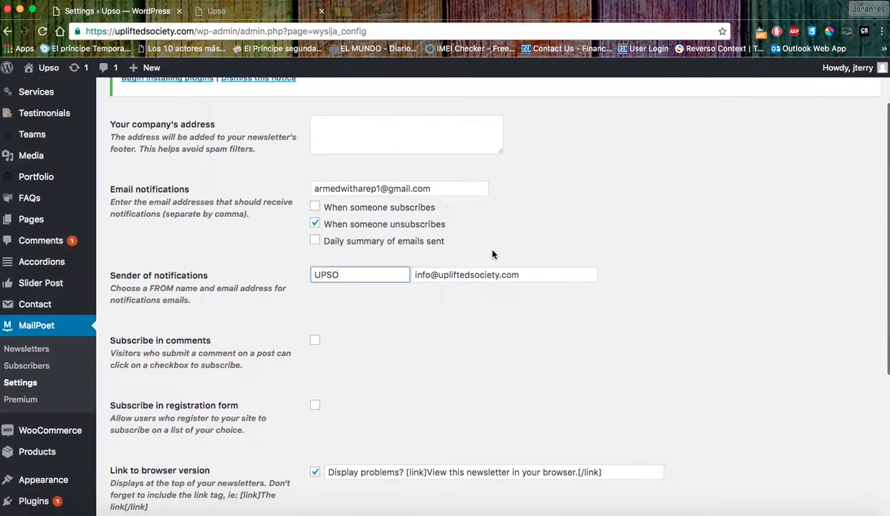
scroll(492, 254, down, 7)
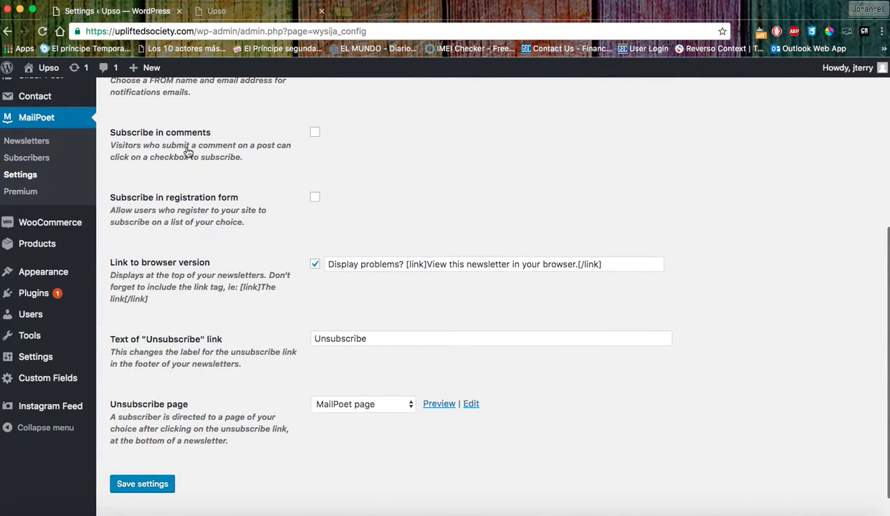
scroll(333, 273, down, 1)
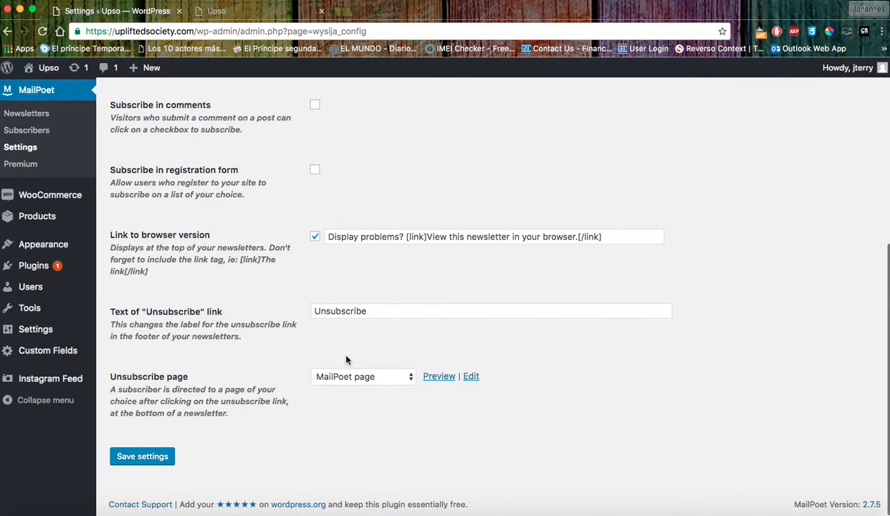
click(142, 458)
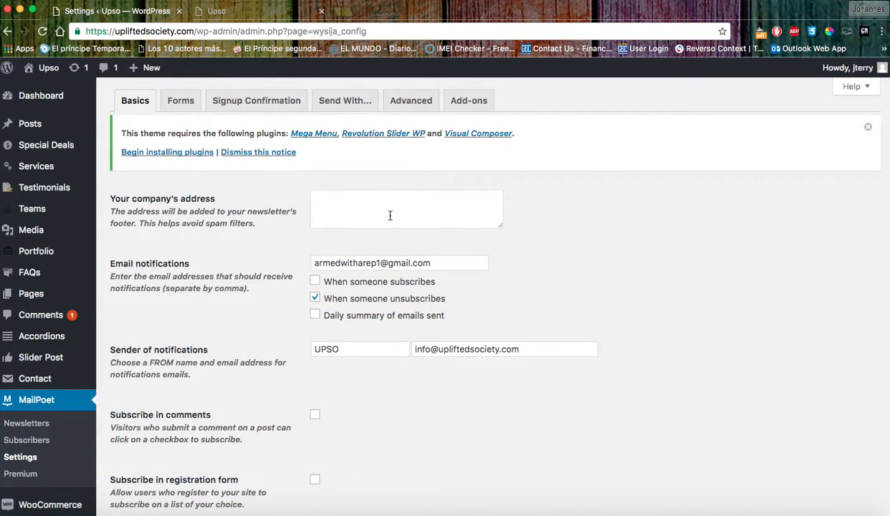
Review the Forms list and the Signup Confirmation email text.
click(369, 208)
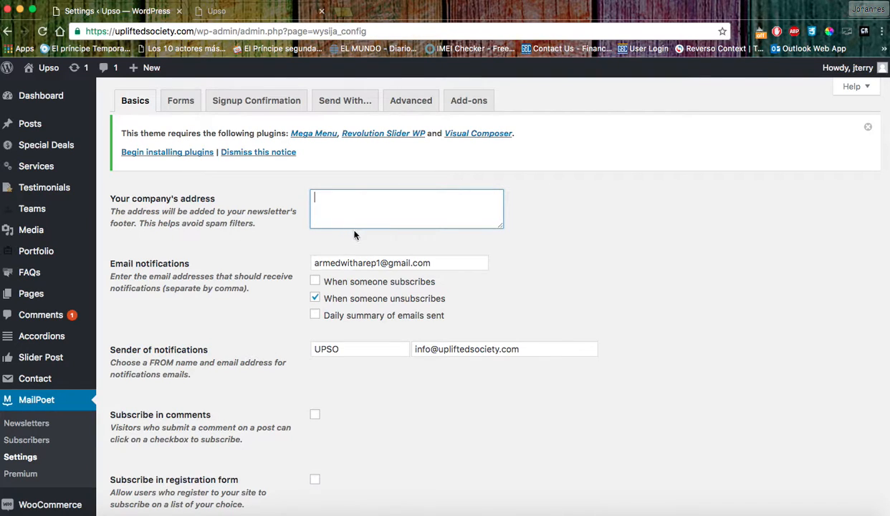
click(174, 98)
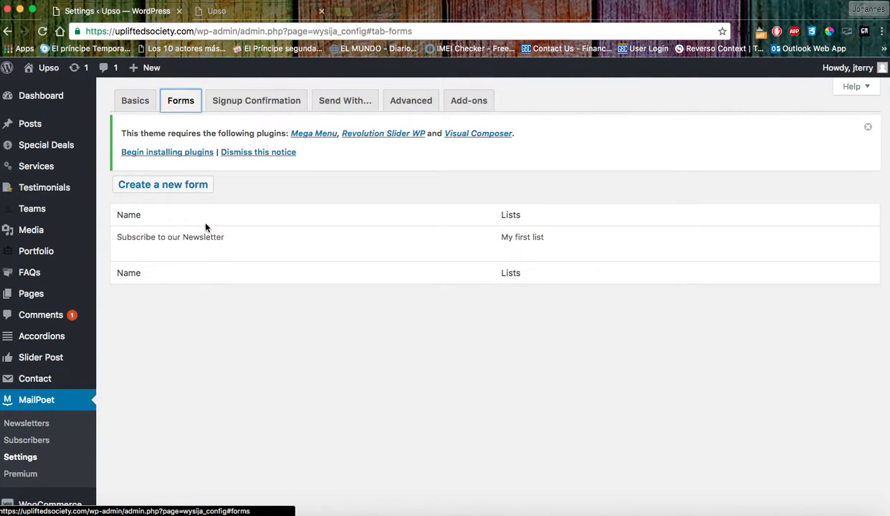
mouse_move(167, 247)
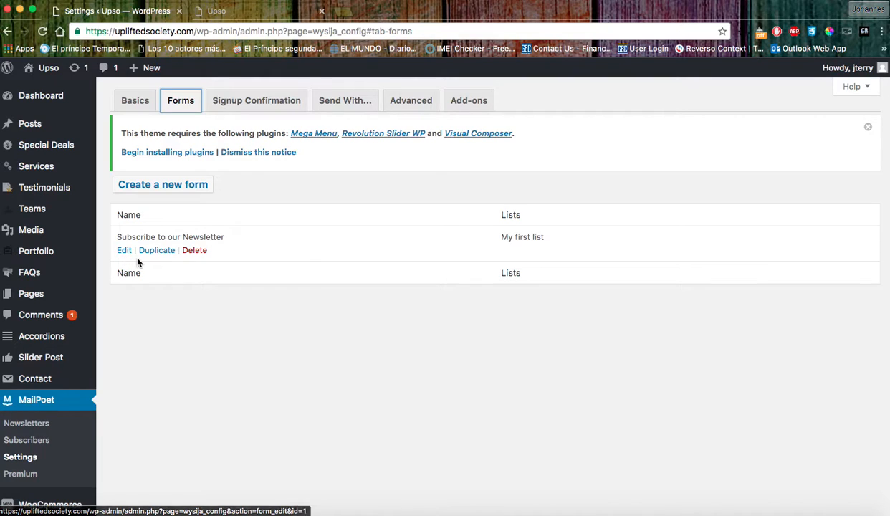
click(254, 100)
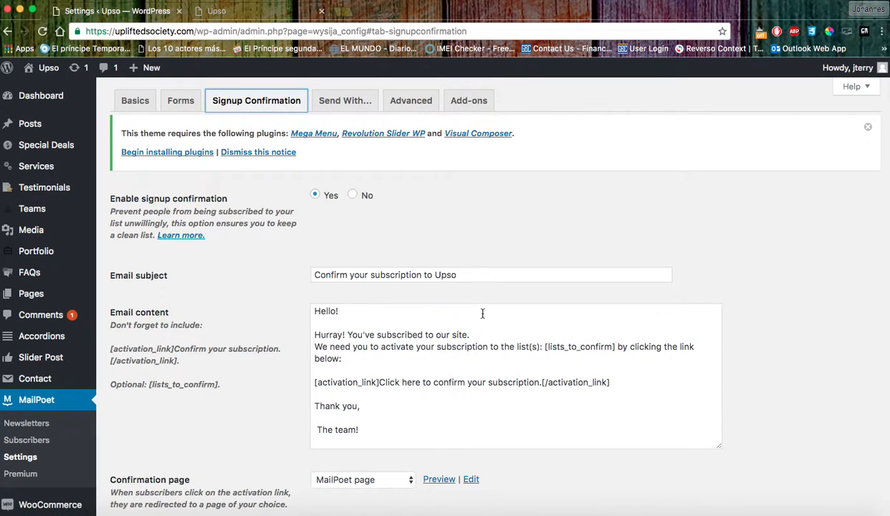
scroll(469, 298, down, 2)
drag(314, 240, 366, 366)
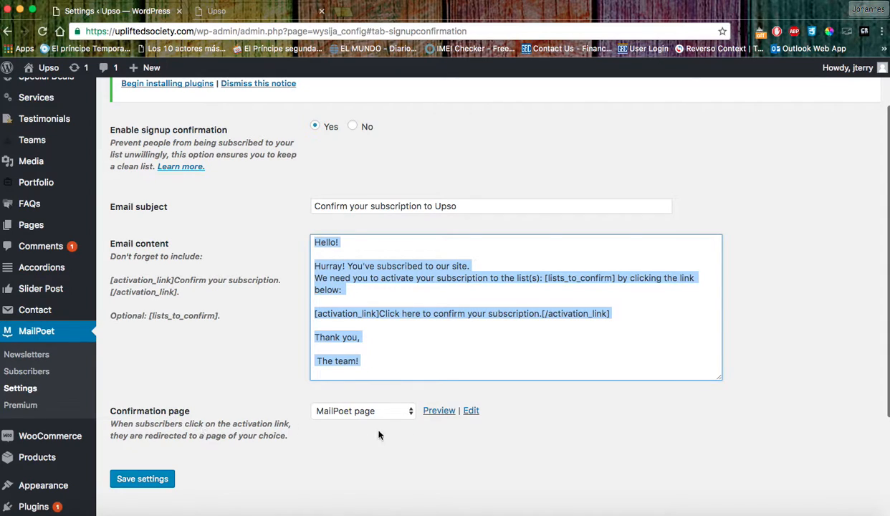
scroll(346, 199, up, 2)
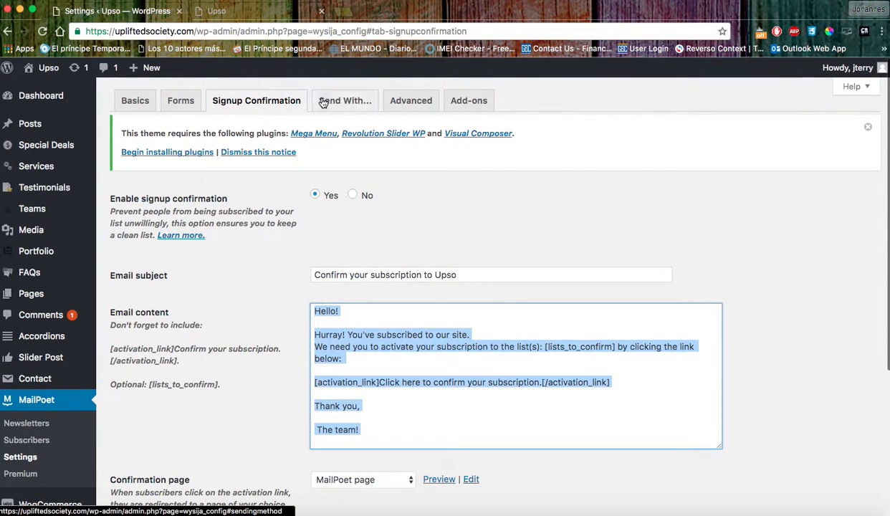
Review the Send With... options and the Advanced tab's role, reply-to and bounce settings.
click(334, 101)
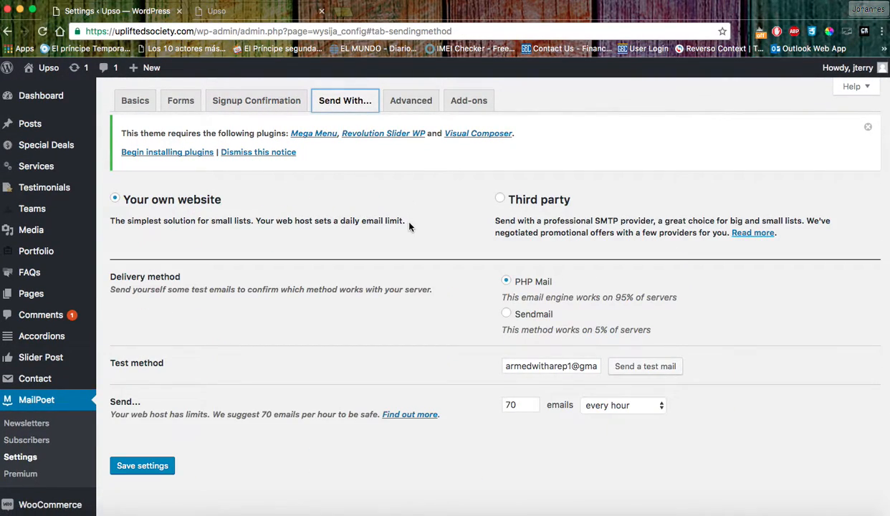
click(410, 104)
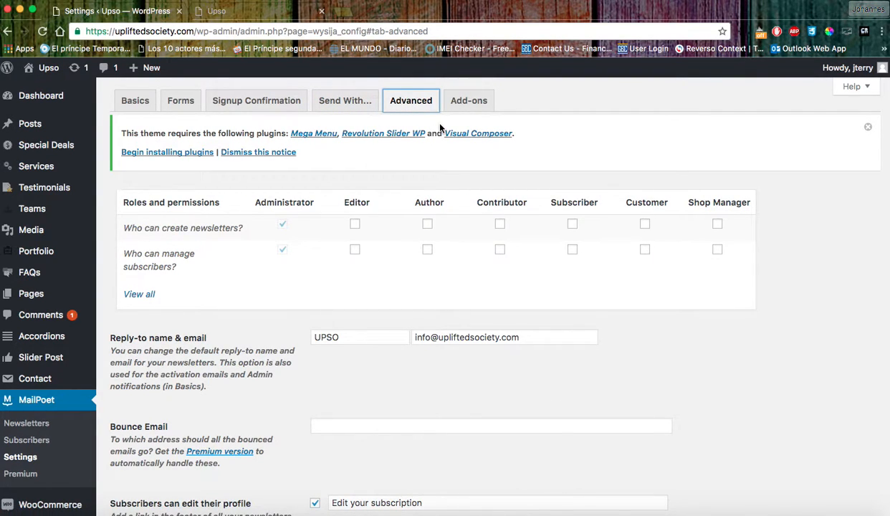
scroll(419, 320, down, 5)
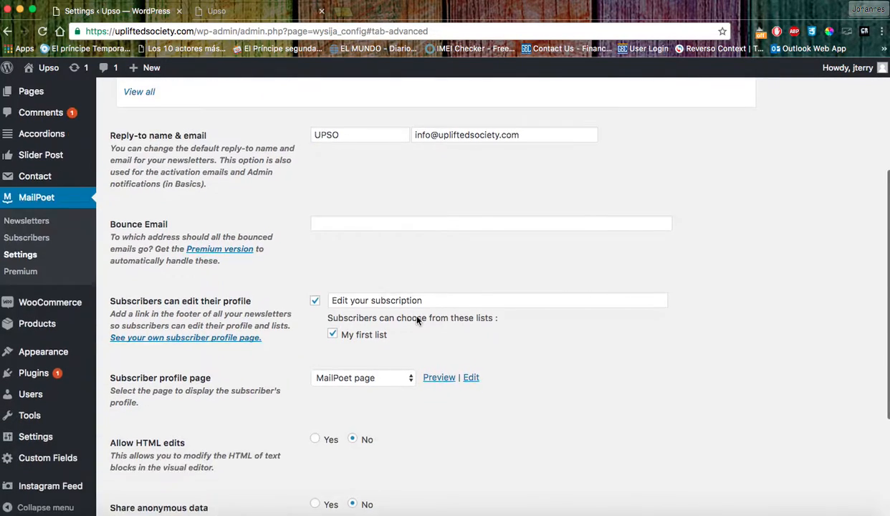
scroll(416, 320, up, 5)
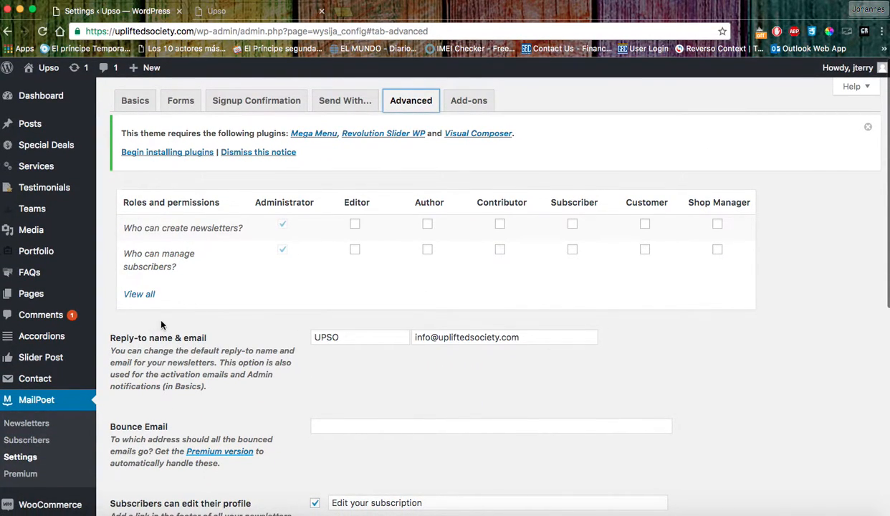
scroll(146, 358, down, 1)
Filter MailPoet subscribers to Unconfirmed (2), then list all newsletters, showing the '5 Minute User Guide' draft.
click(32, 389)
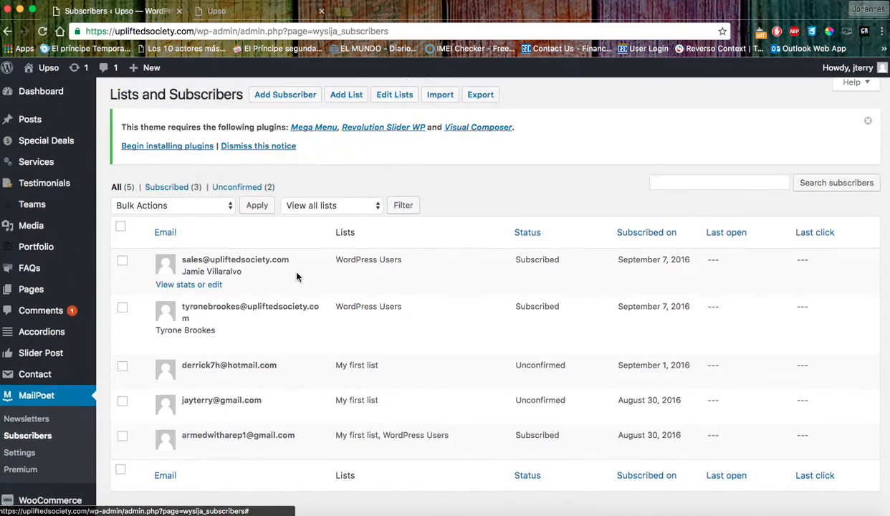
scroll(294, 270, down, 4)
scroll(242, 227, up, 3)
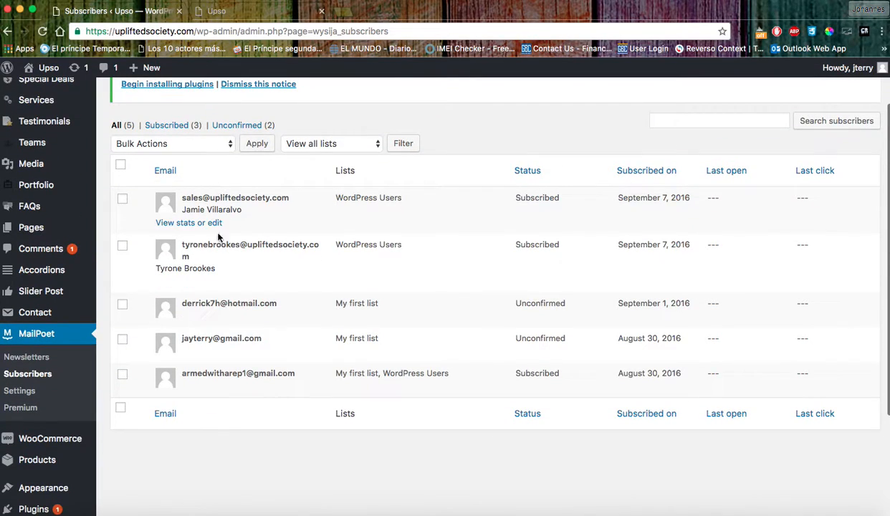
mouse_move(286, 381)
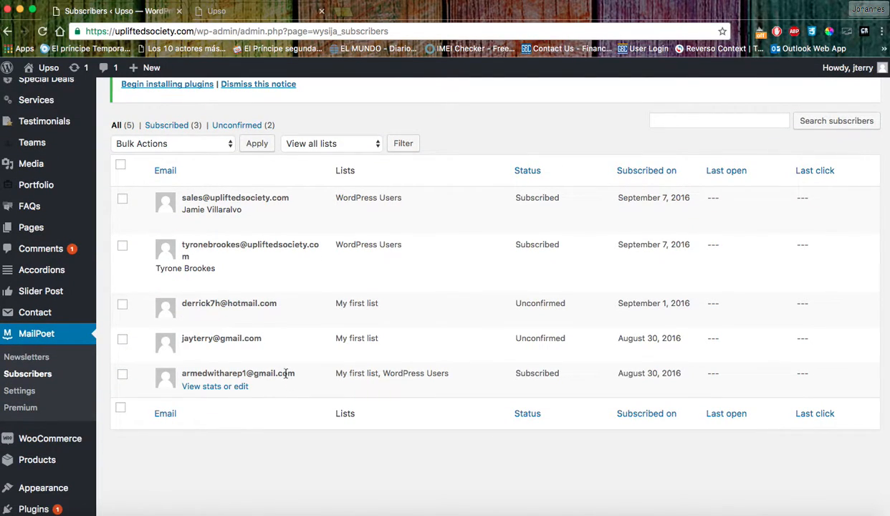
click(242, 126)
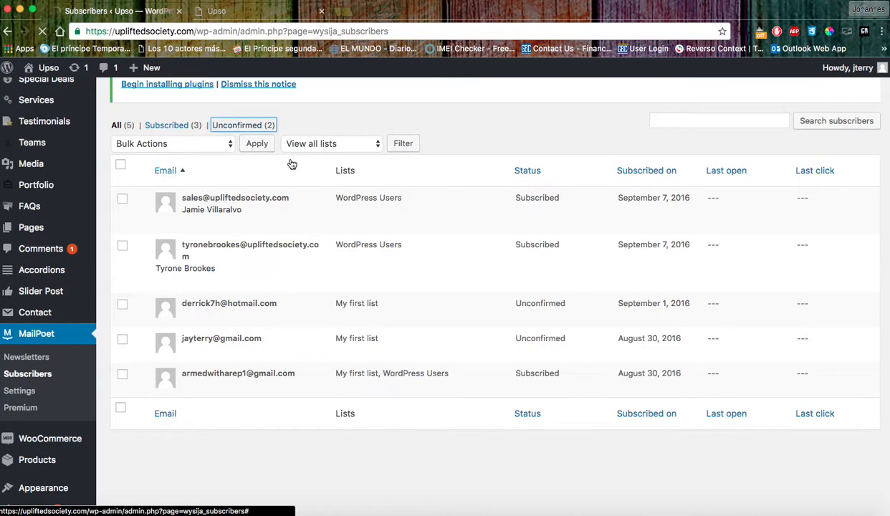
mouse_move(223, 306)
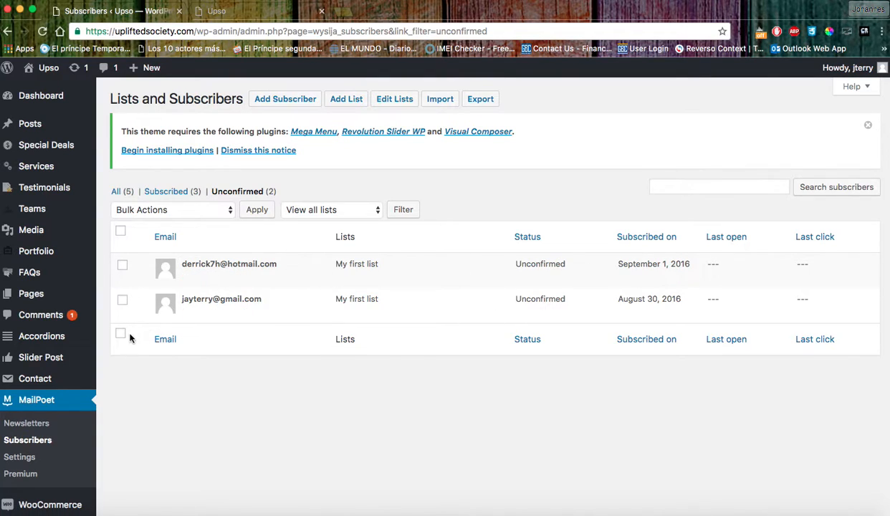
click(27, 424)
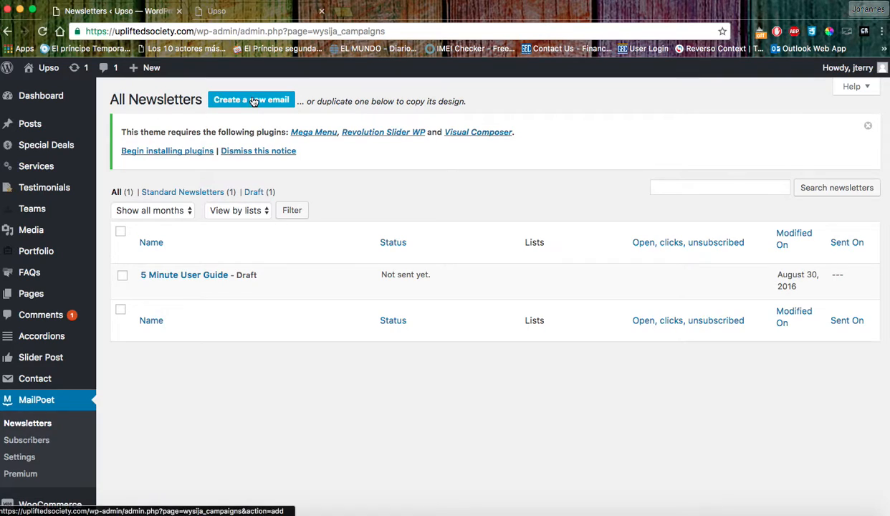
click(275, 105)
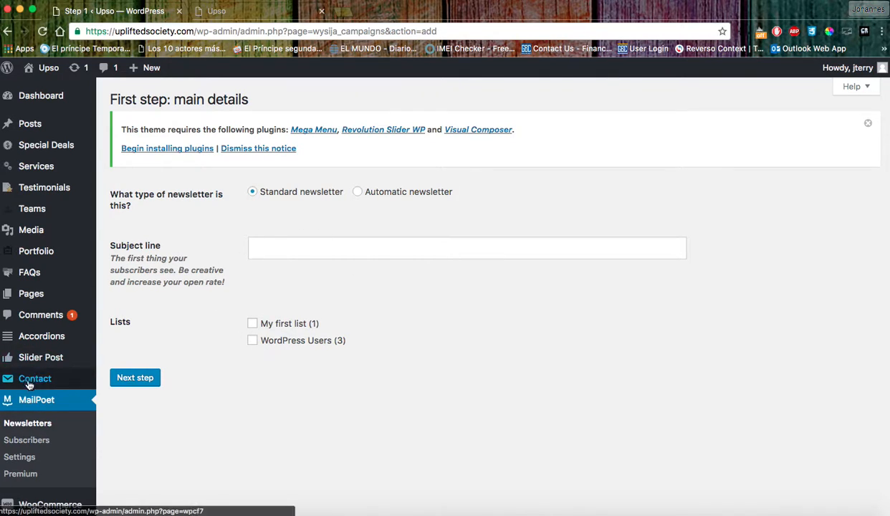
right_click(22, 425)
click(11, 426)
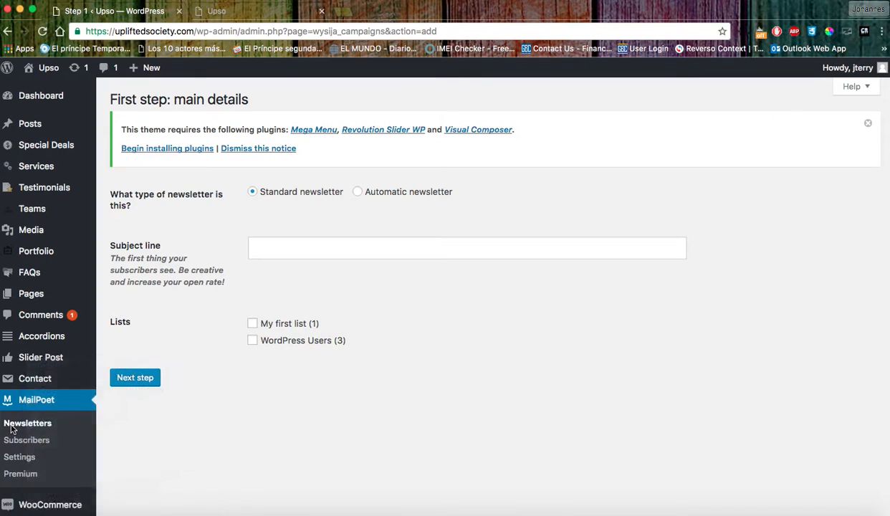
right_click(11, 426)
click(310, 421)
click(73, 422)
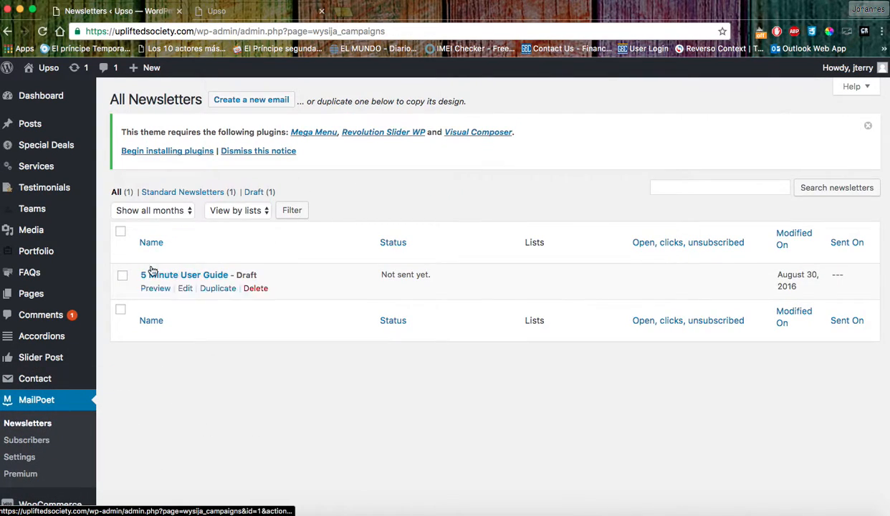
scroll(283, 391, down, 3)
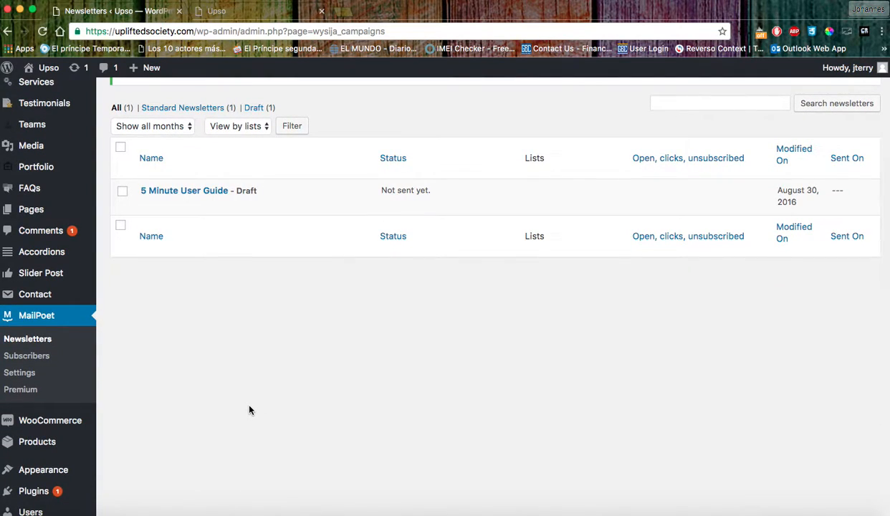
click(244, 9)
click(320, 374)
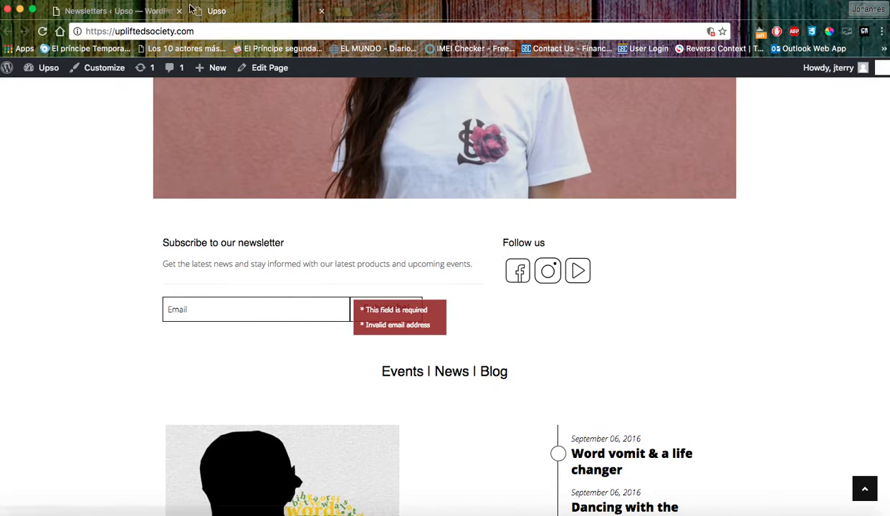
click(151, 12)
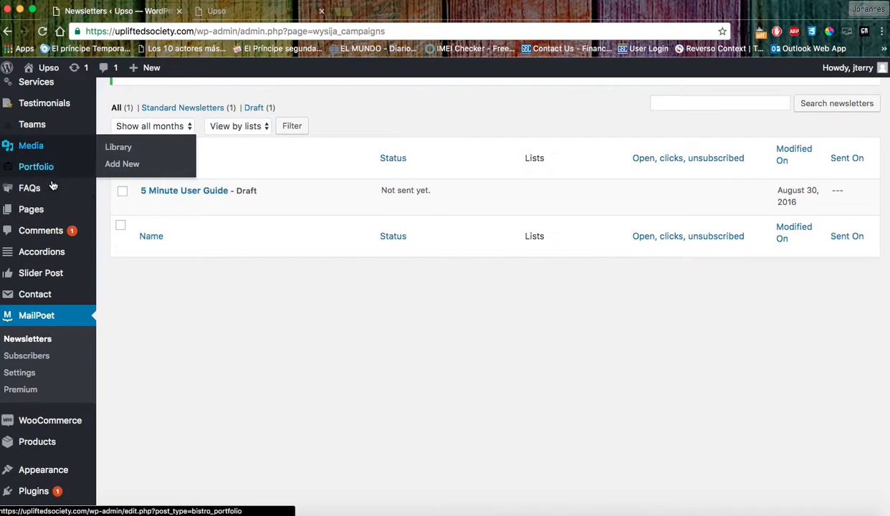
scroll(45, 164, up, 3)
Open the Home page from the Pages list in the page editor.
click(34, 294)
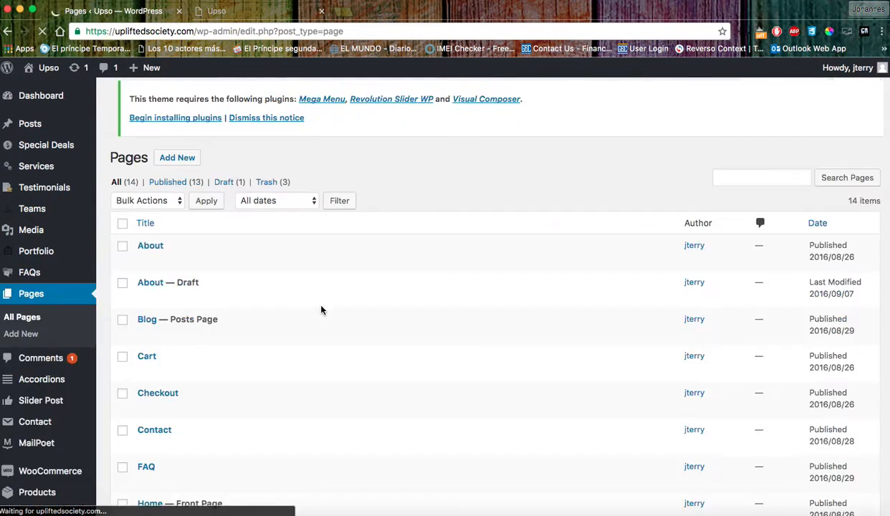
scroll(321, 310, down, 5)
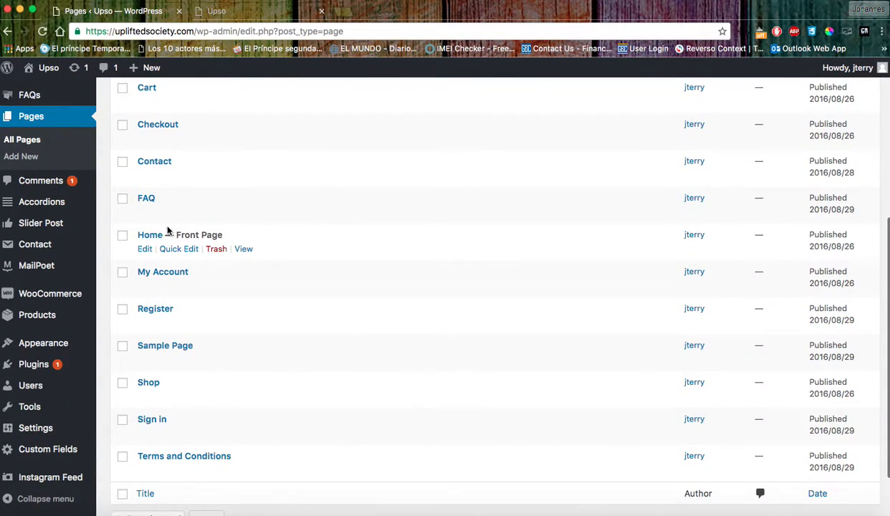
click(150, 234)
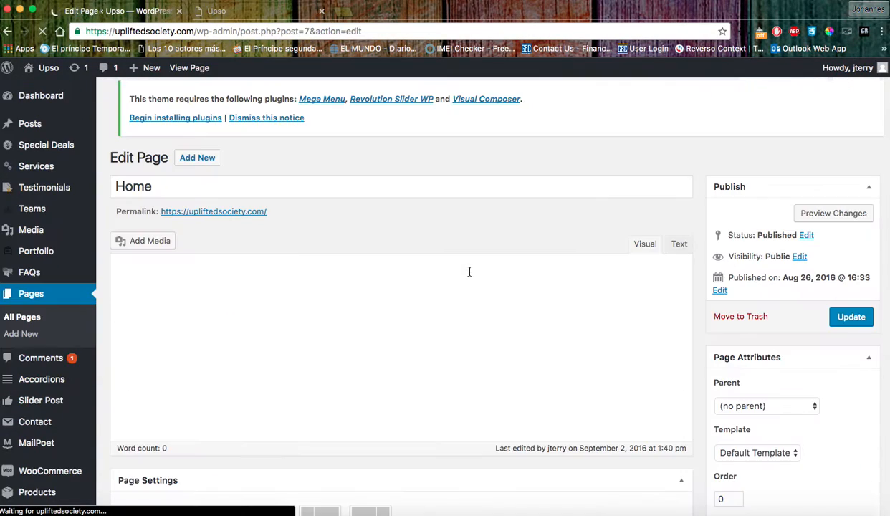
scroll(466, 286, down, 4)
scroll(465, 286, down, 3)
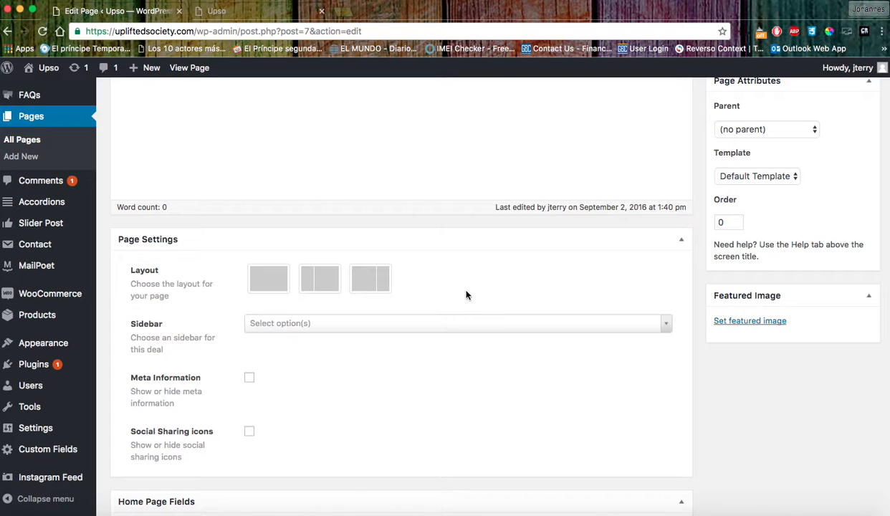
scroll(465, 294, down, 8)
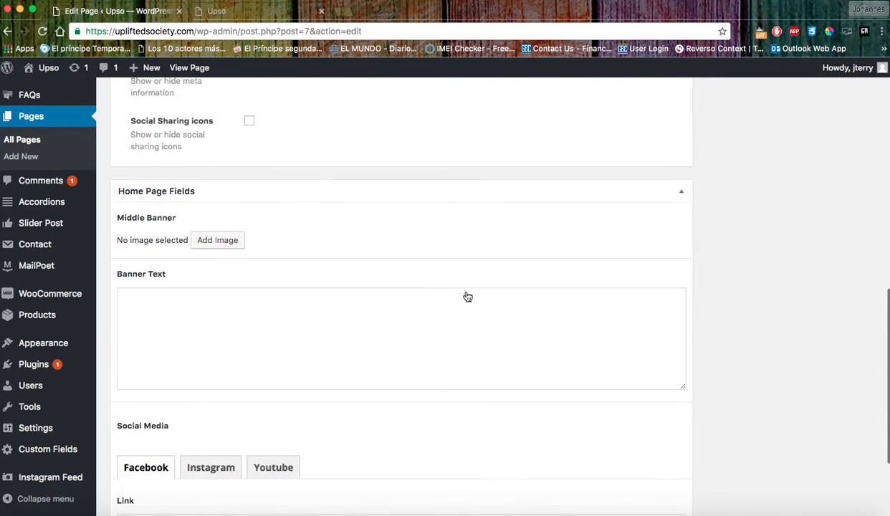
scroll(155, 247, down, 1)
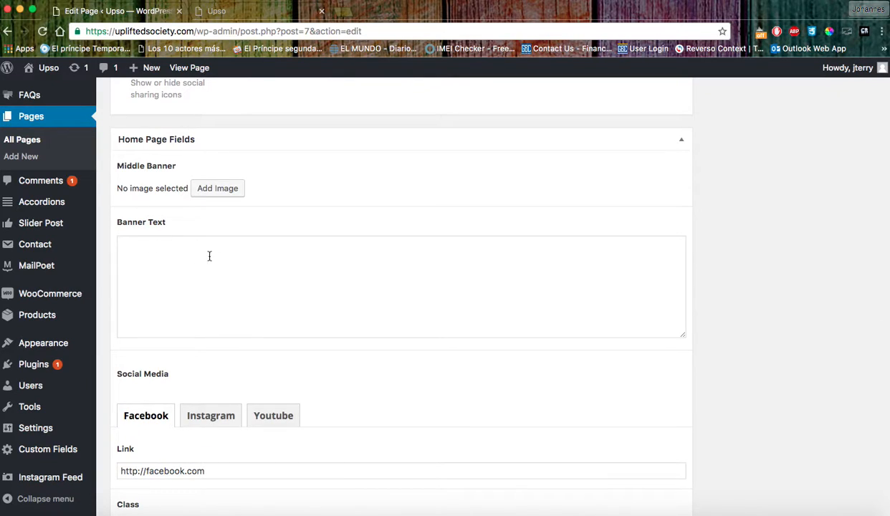
Delete the 'type down your quote' text so the Banner Text field is empty.
click(259, 288)
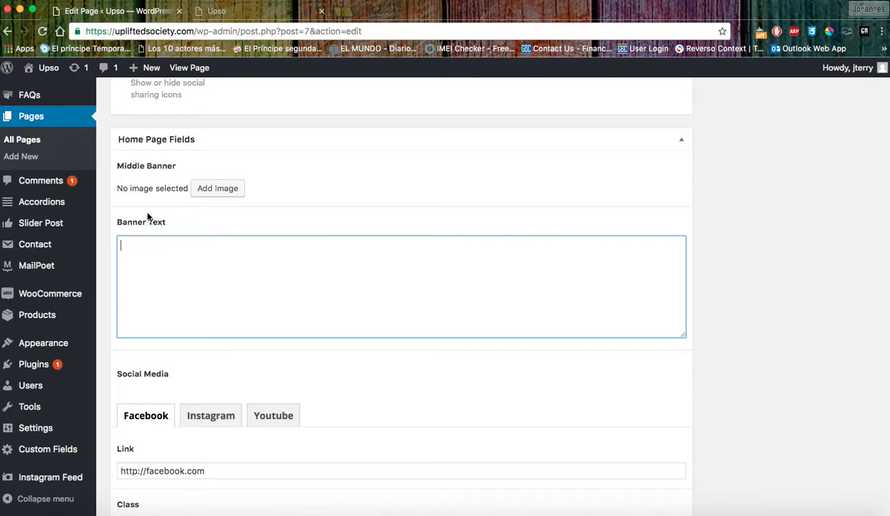
click(218, 189)
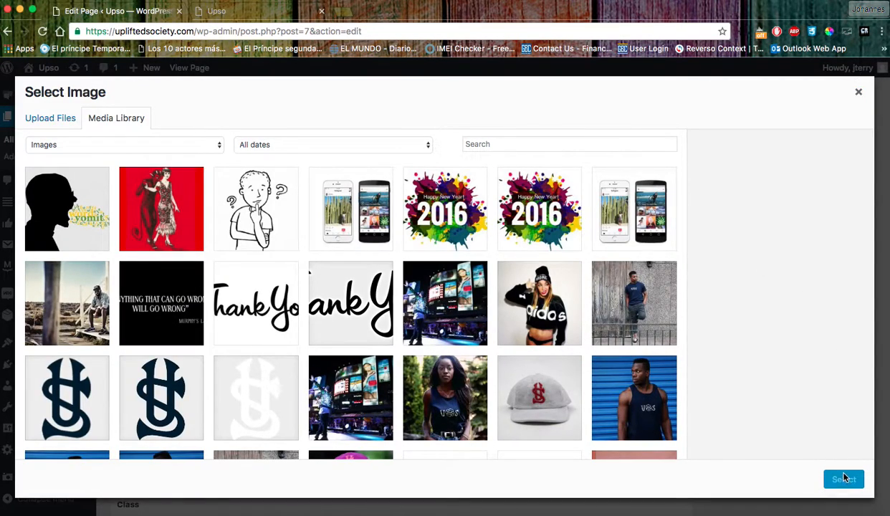
click(858, 92)
click(157, 262)
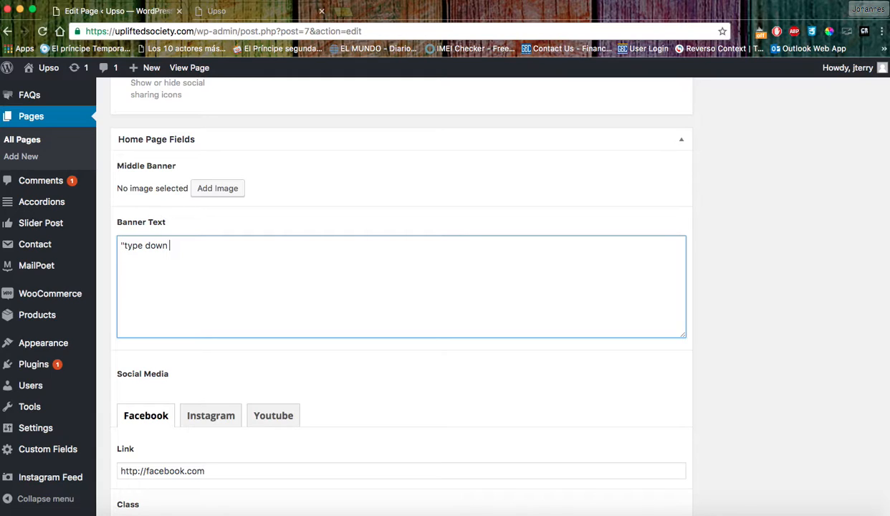
text("type down your quote")
drag(240, 252, 125, 237)
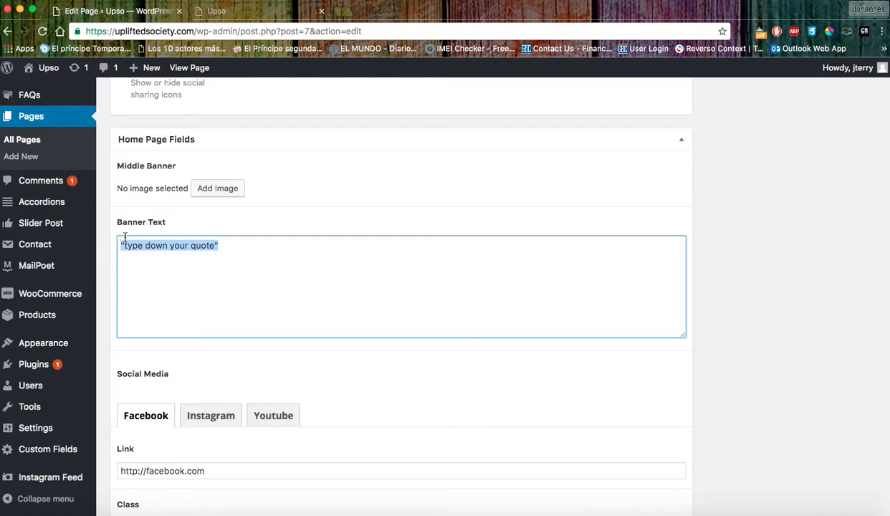
key(BackSpace)
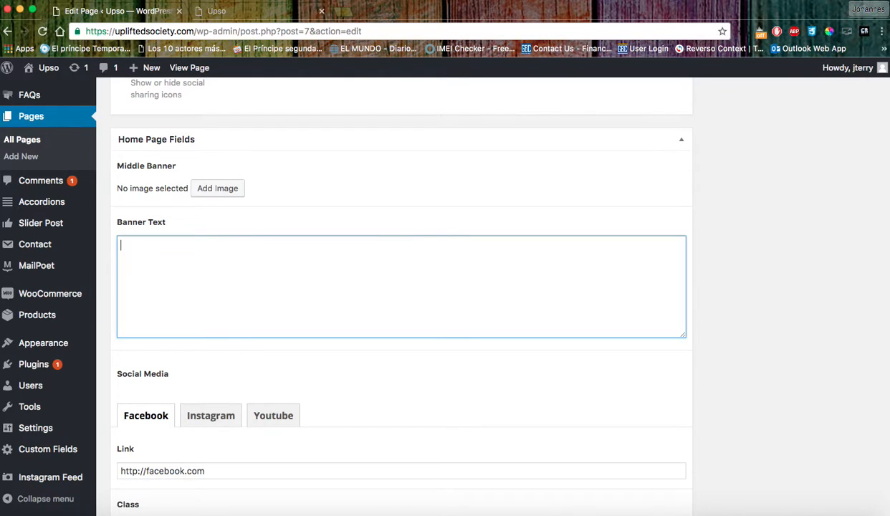
scroll(282, 347, down, 2)
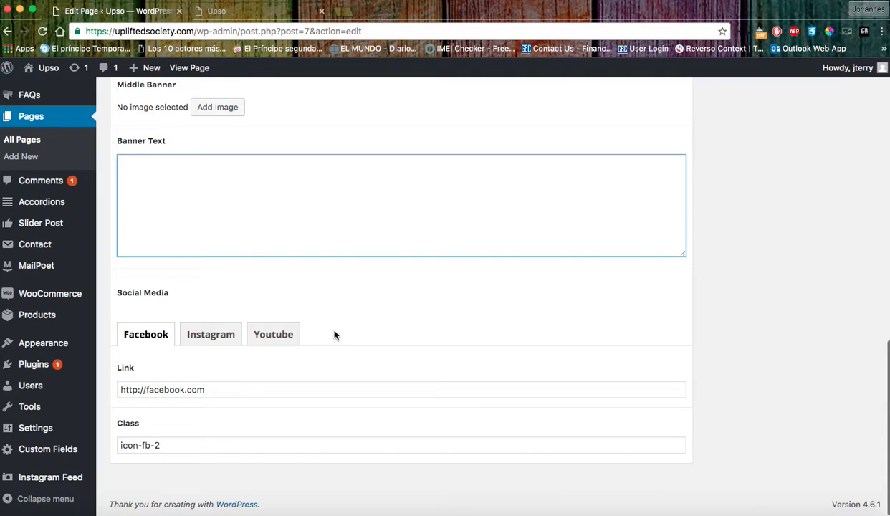
click(265, 335)
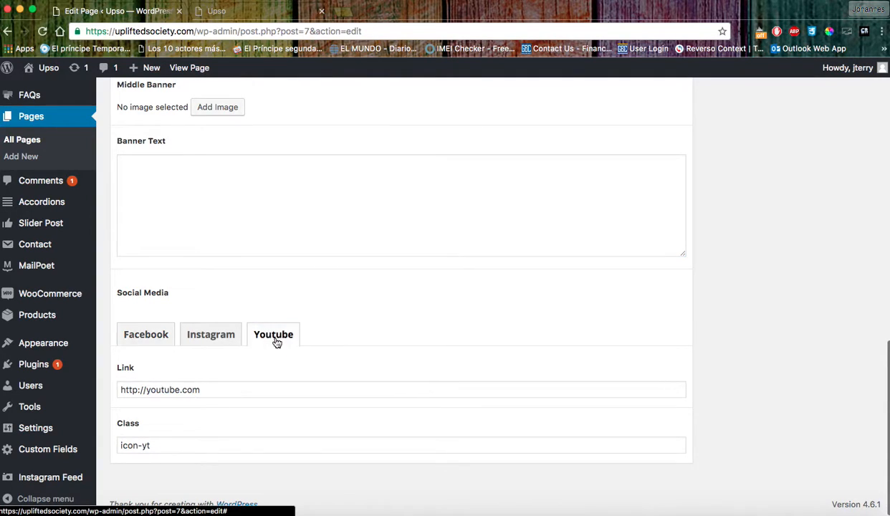
drag(204, 392, 75, 389)
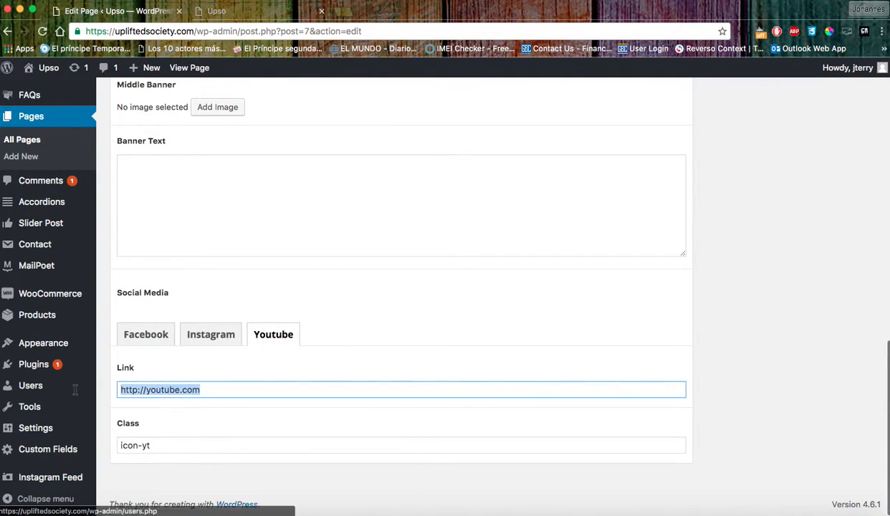
click(251, 391)
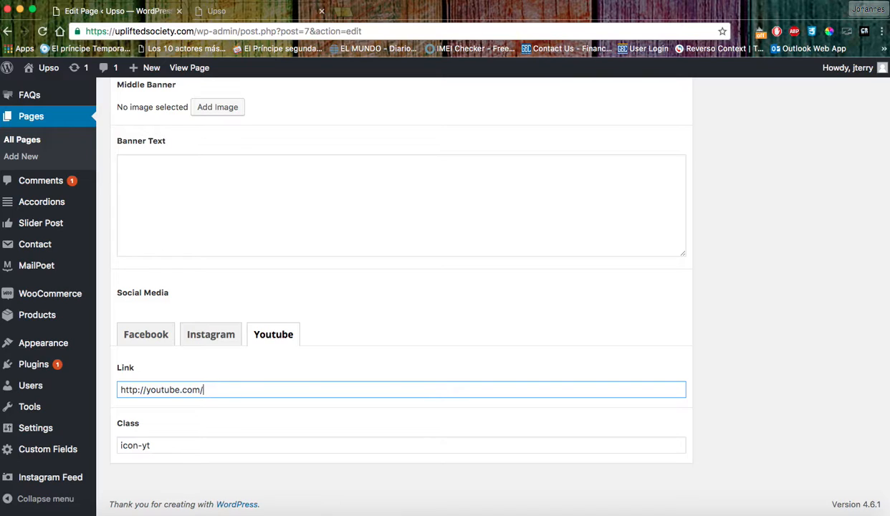
drag(233, 391, 123, 385)
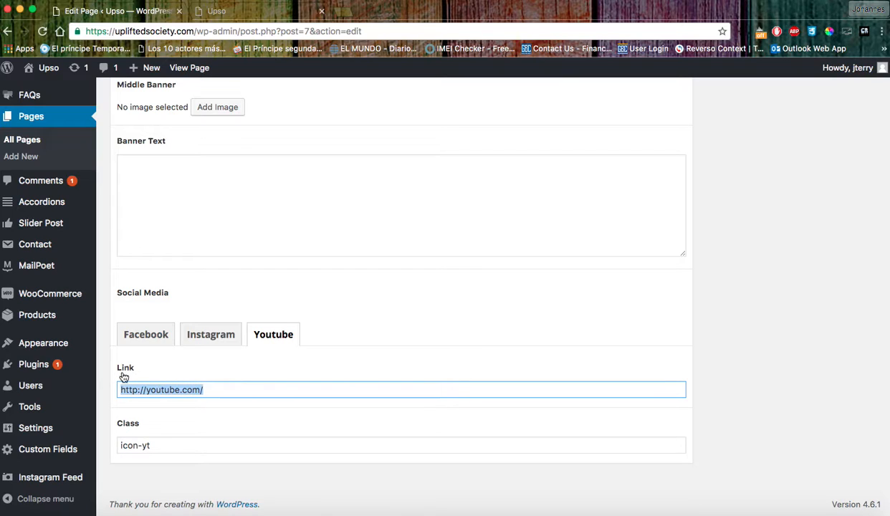
click(208, 337)
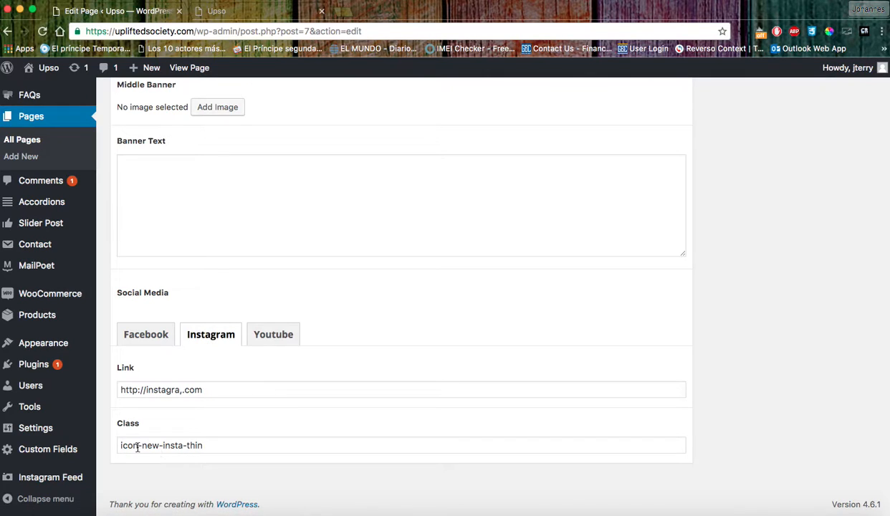
drag(121, 444, 213, 444)
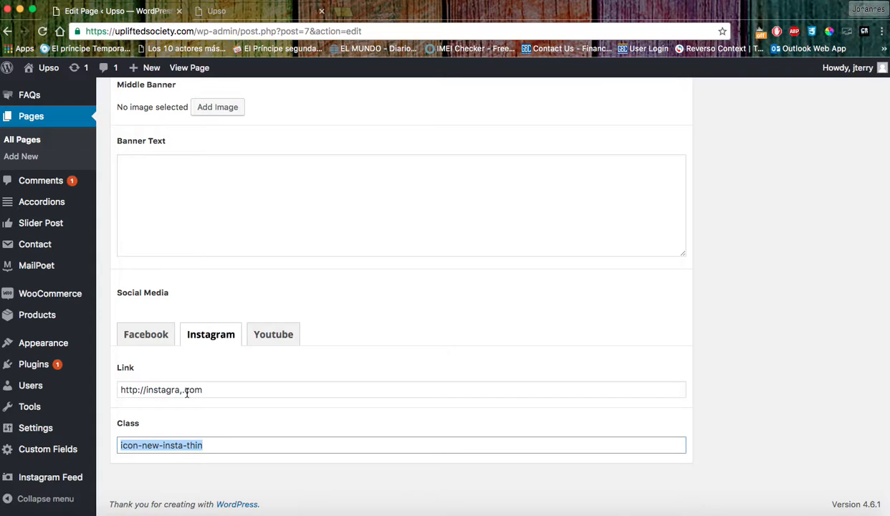
click(145, 346)
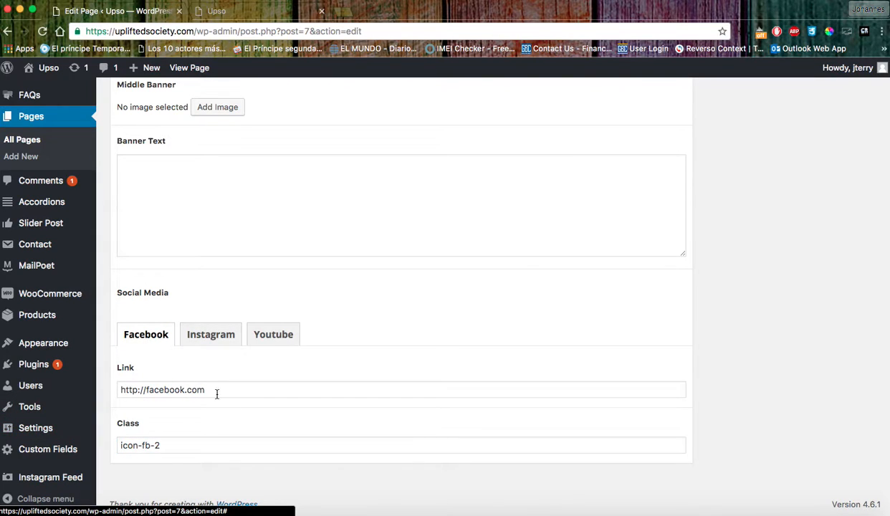
scroll(380, 343, down, 1)
scroll(380, 343, up, 15)
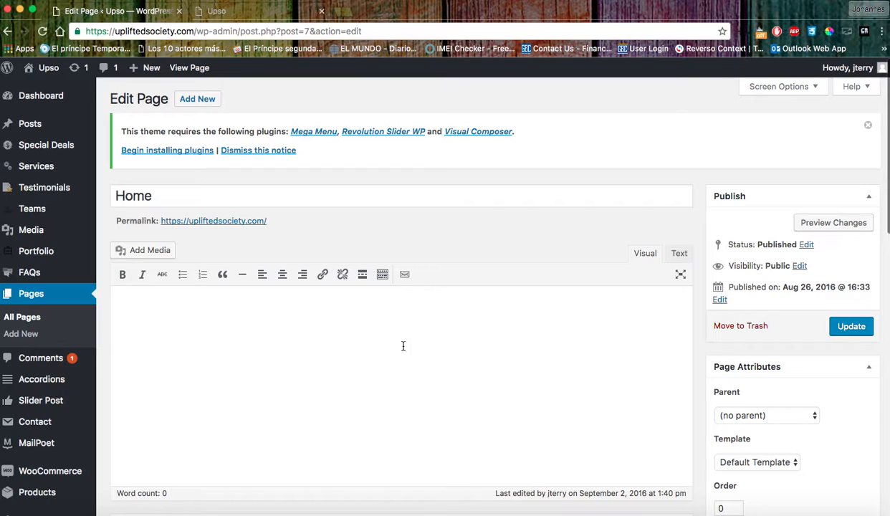
scroll(400, 346, down, 3)
mouse_move(63, 268)
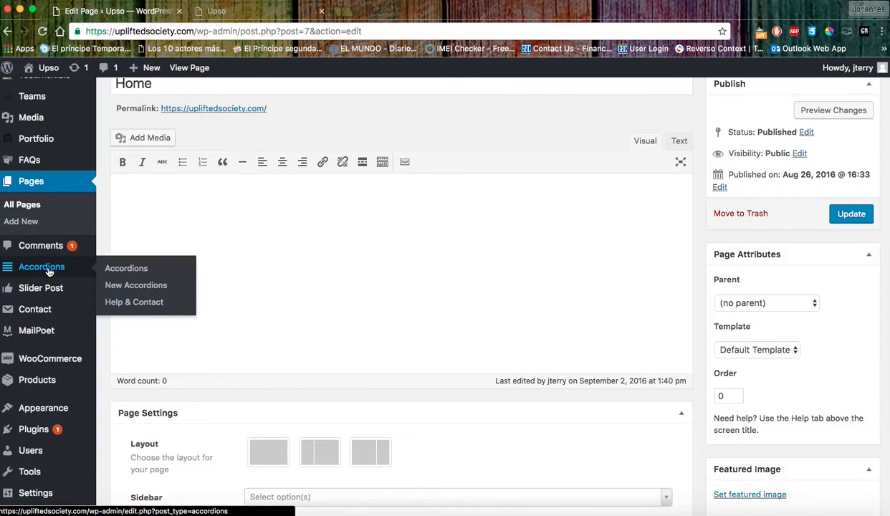
Open the FAQ accordion's Content list of questions.
click(48, 269)
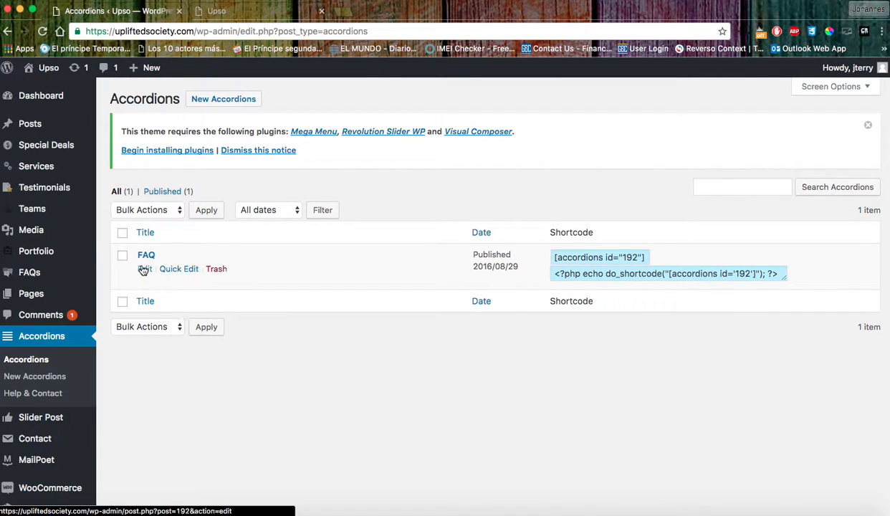
click(148, 256)
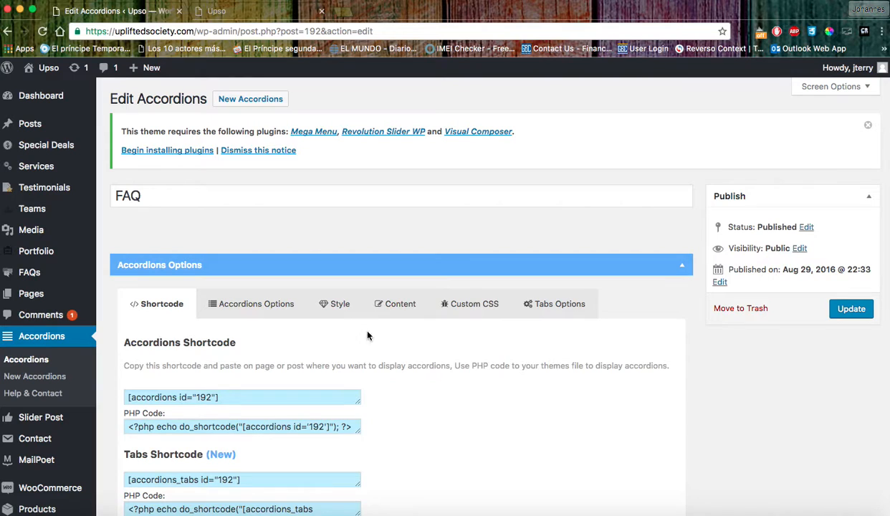
click(398, 304)
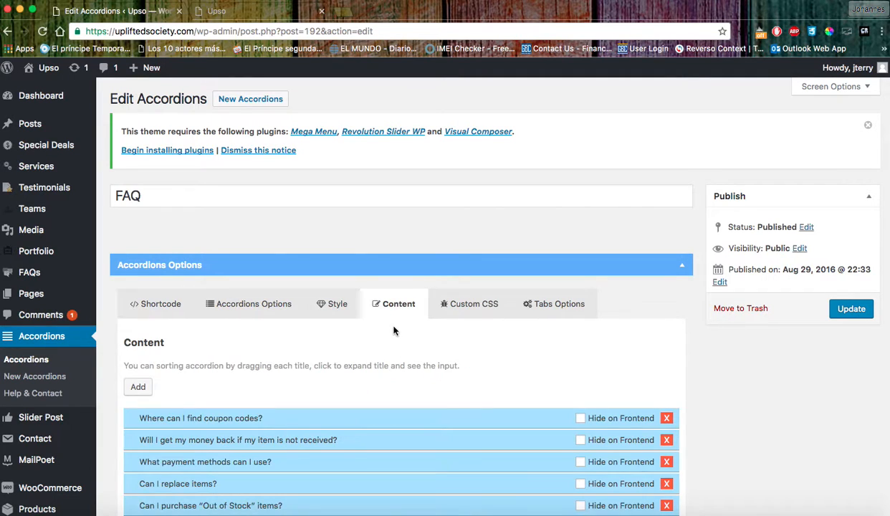
scroll(395, 330, down, 3)
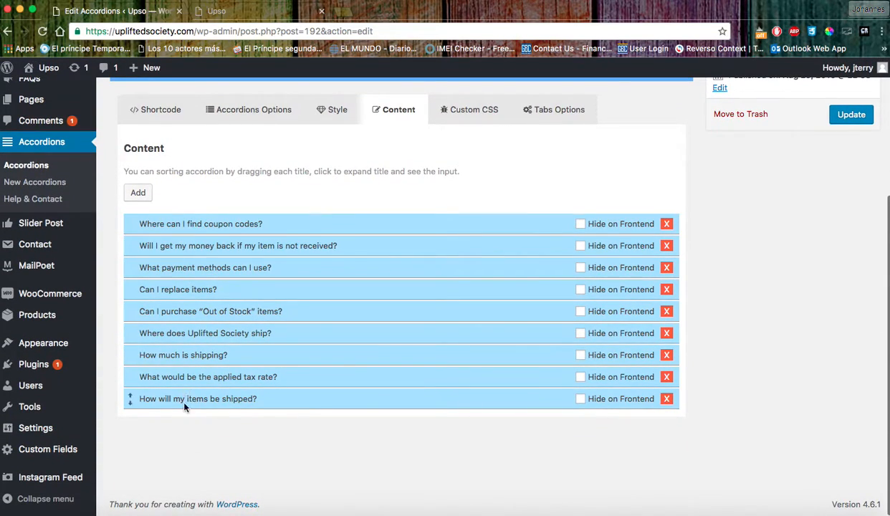
Add a Demo Title section, delete it again, and update the nine-question FAQ.
click(138, 193)
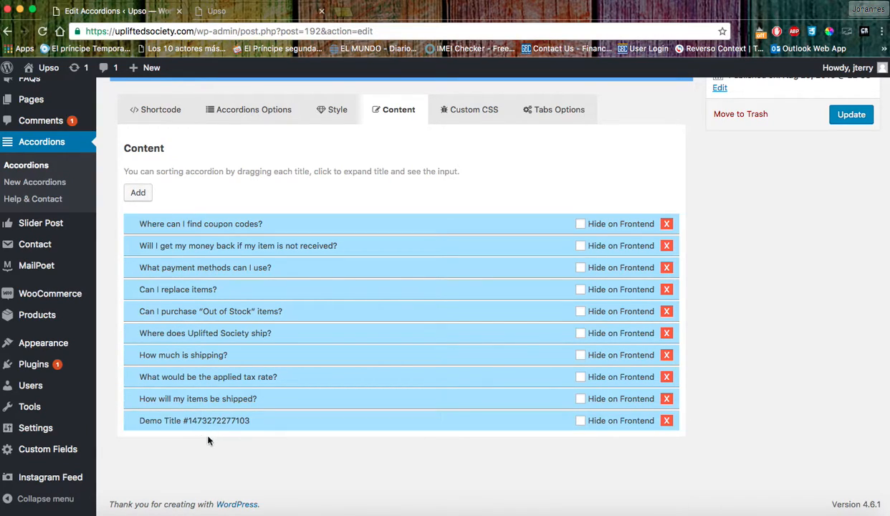
click(539, 421)
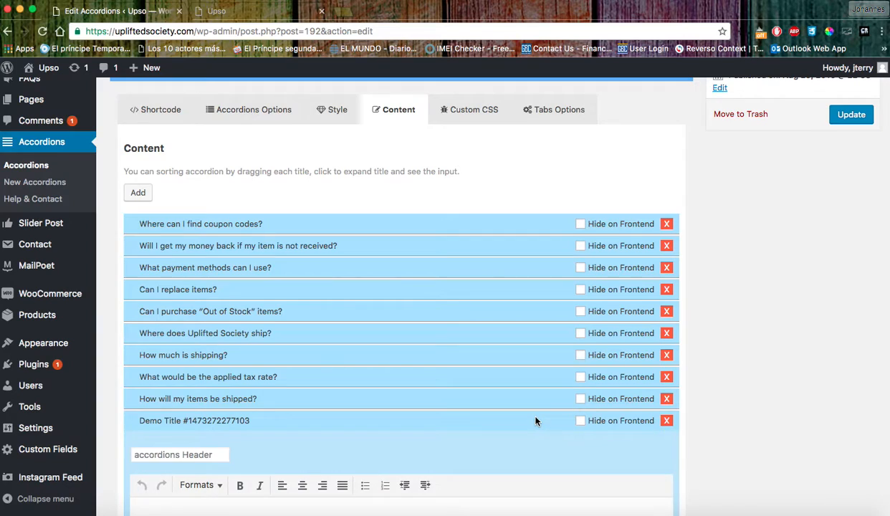
scroll(456, 428, down, 3)
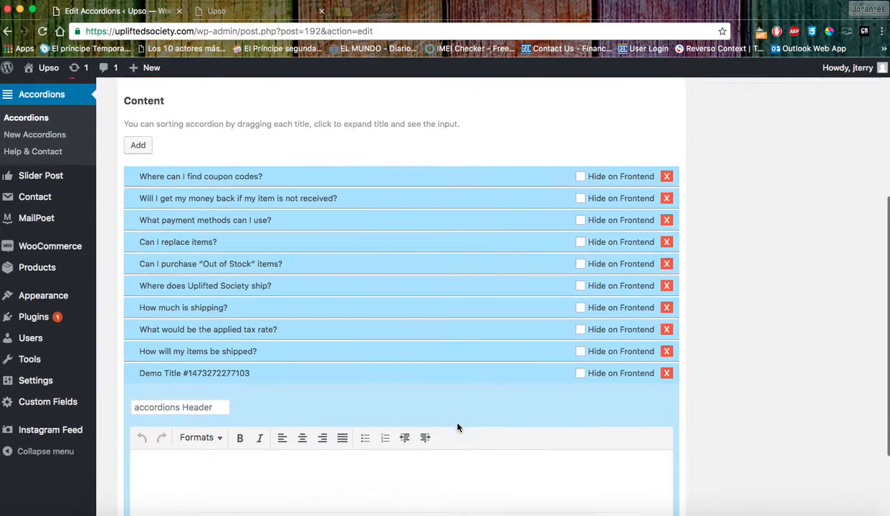
click(171, 354)
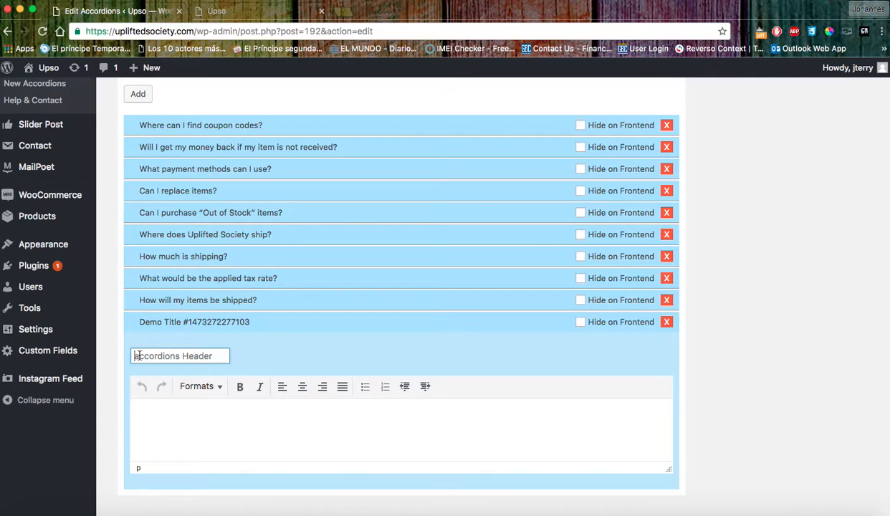
click(189, 429)
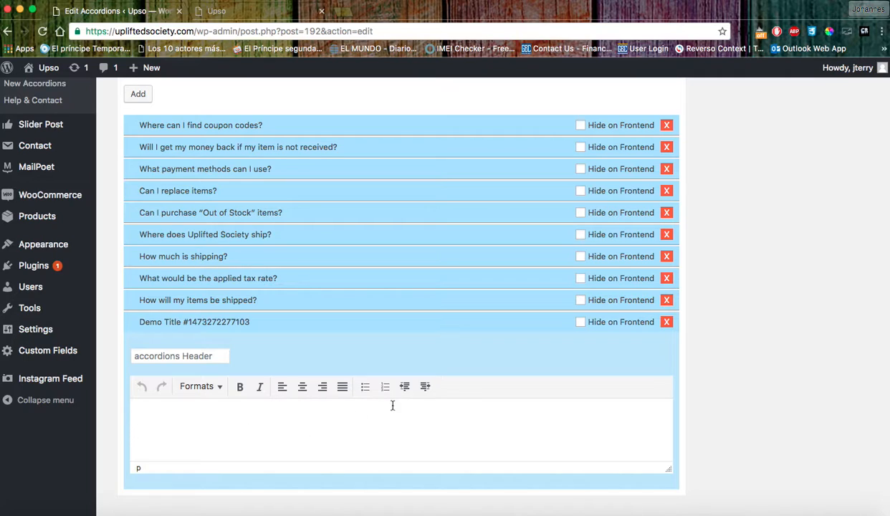
click(666, 322)
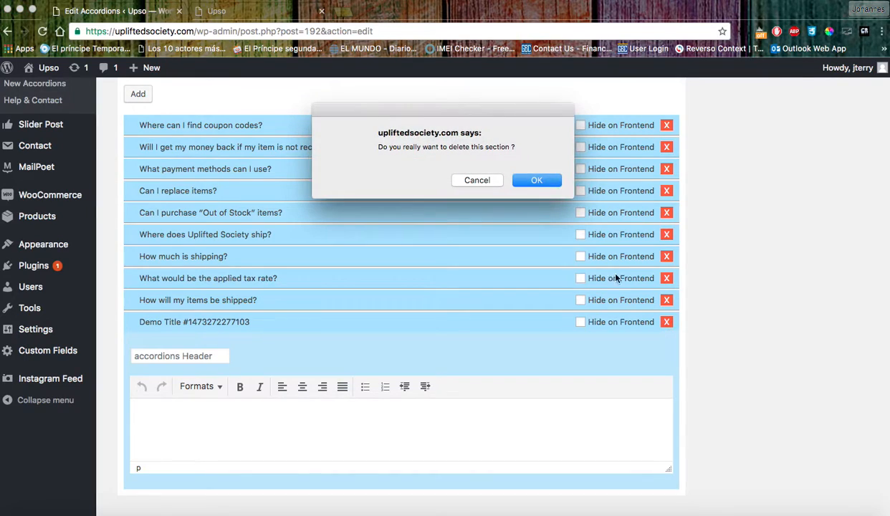
click(537, 181)
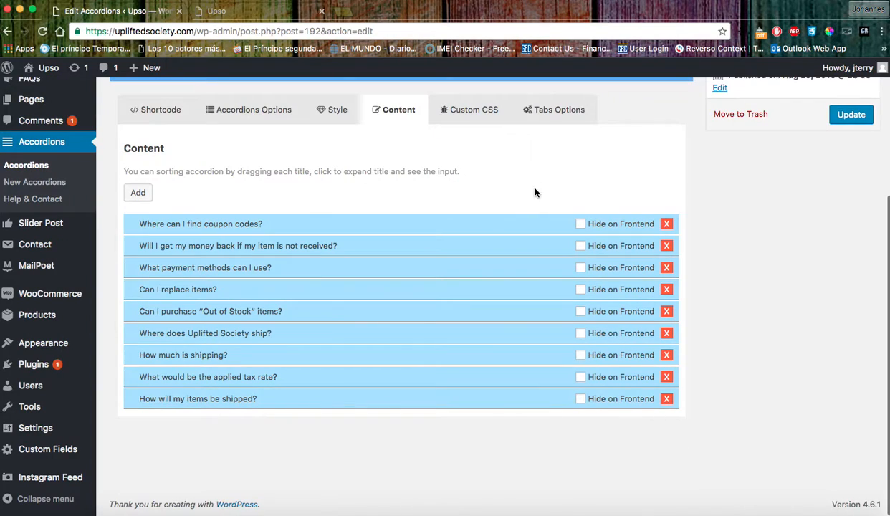
click(850, 119)
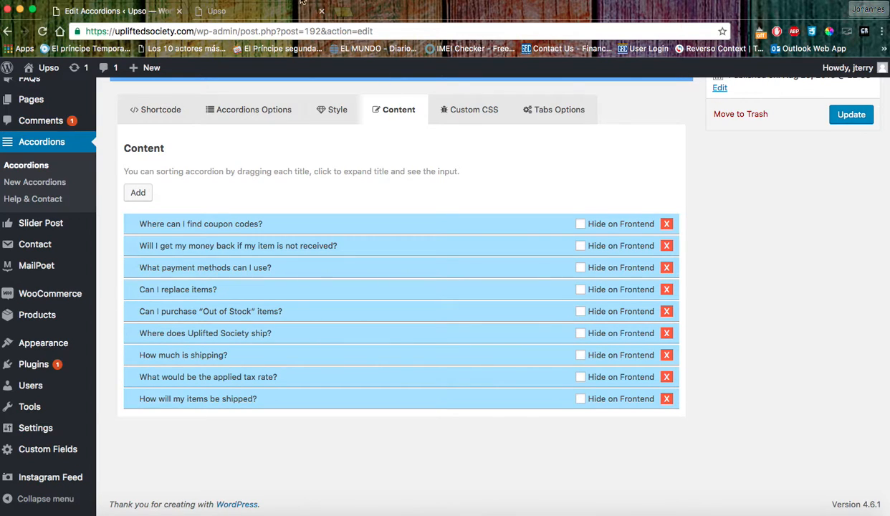
click(226, 5)
scroll(463, 284, down, 5)
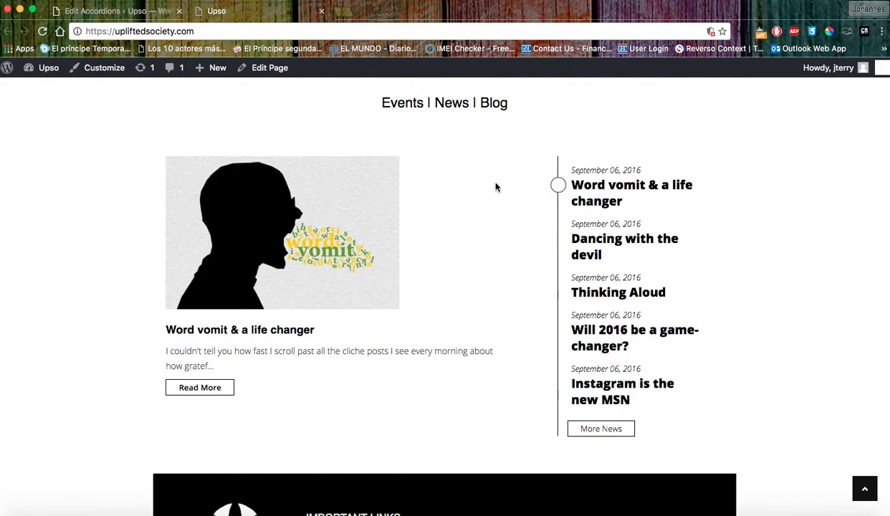
mouse_move(594, 252)
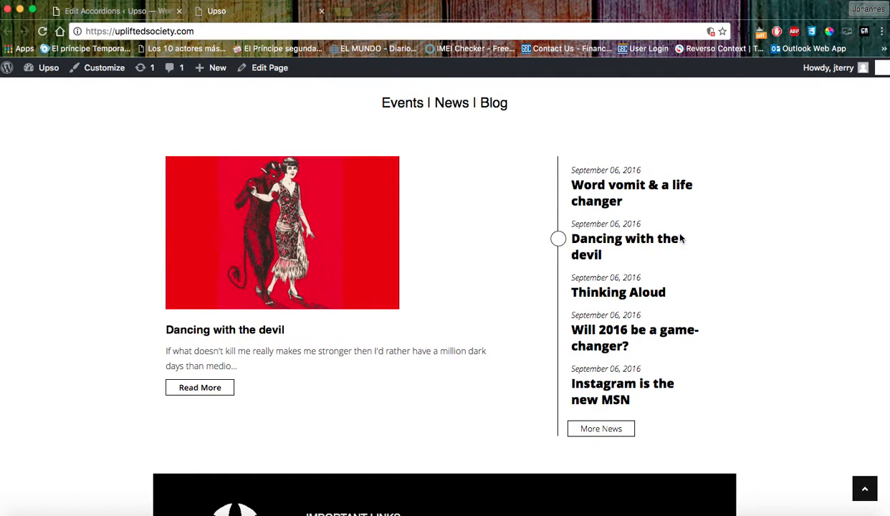
mouse_move(618, 202)
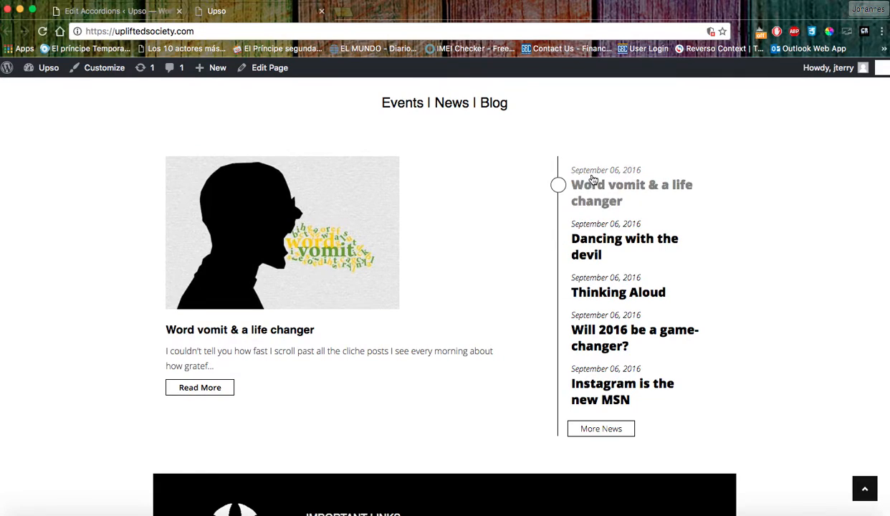
click(141, 12)
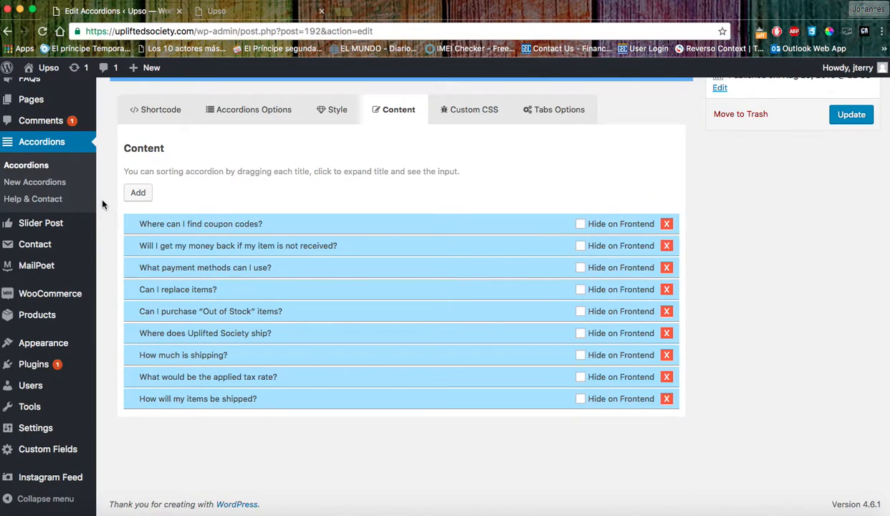
scroll(102, 205, up, 5)
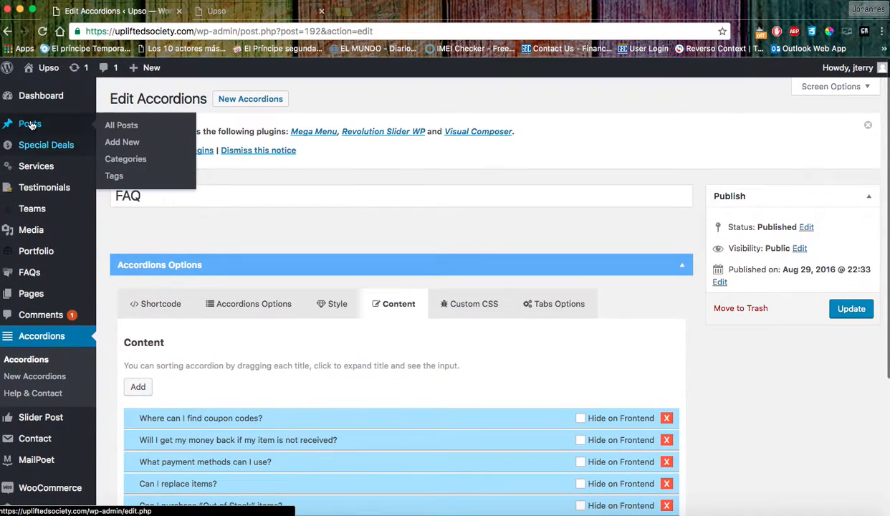
Open the post 'Instagram is the new MSN' in the editor.
click(31, 125)
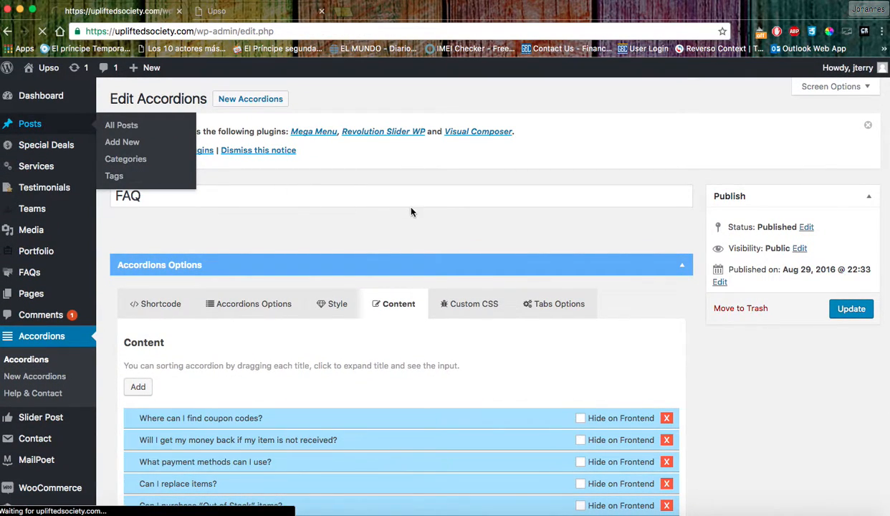
scroll(288, 262, down, 1)
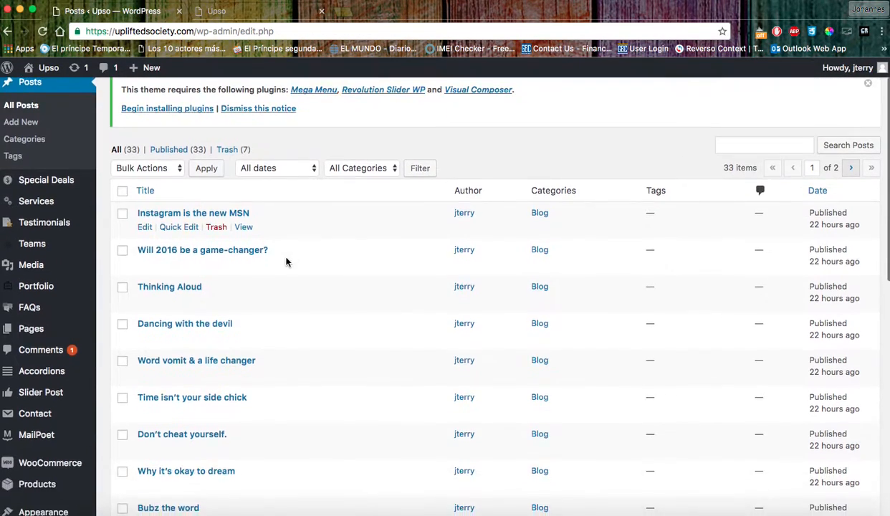
click(202, 217)
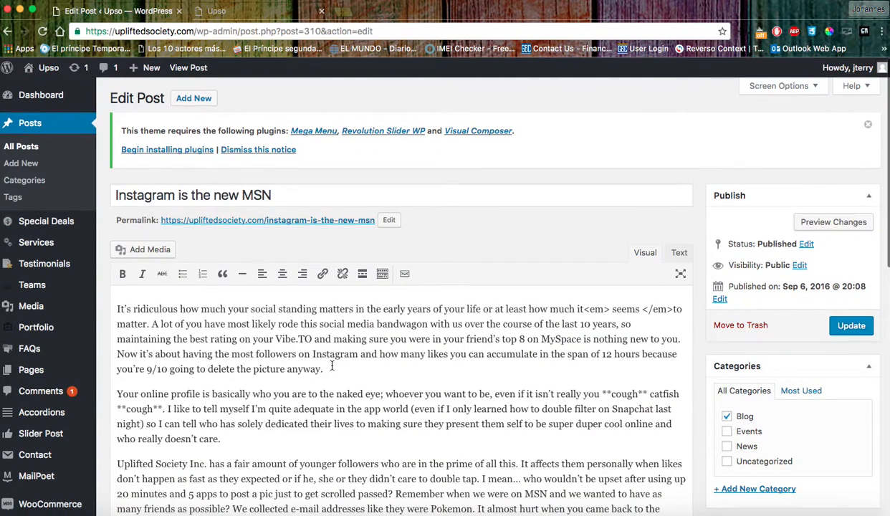
scroll(329, 370, down, 5)
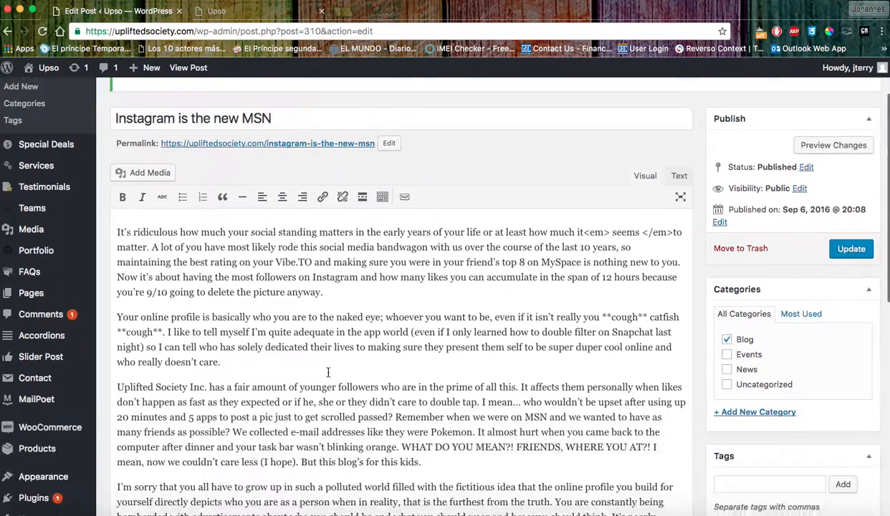
scroll(328, 371, up, 5)
scroll(327, 372, down, 2)
scroll(328, 370, up, 2)
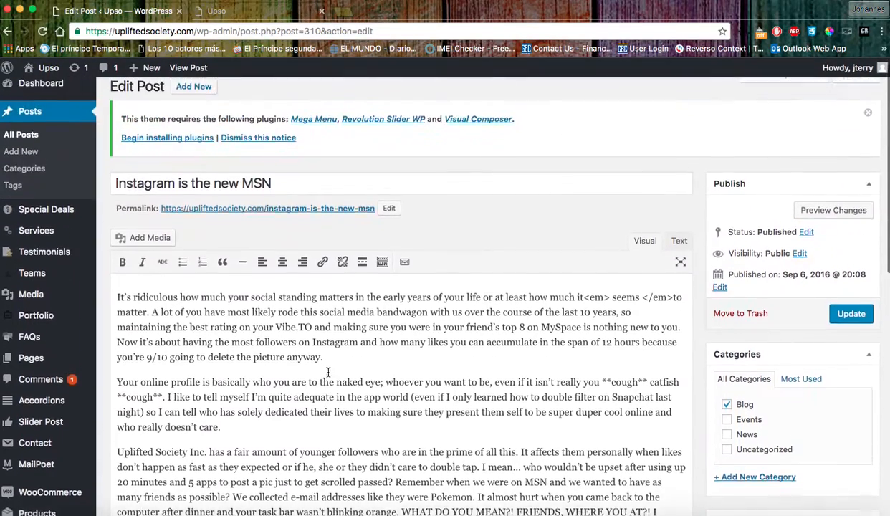
Leave the post unchanged and view the live Upso site's Events | News | Blog section.
click(380, 188)
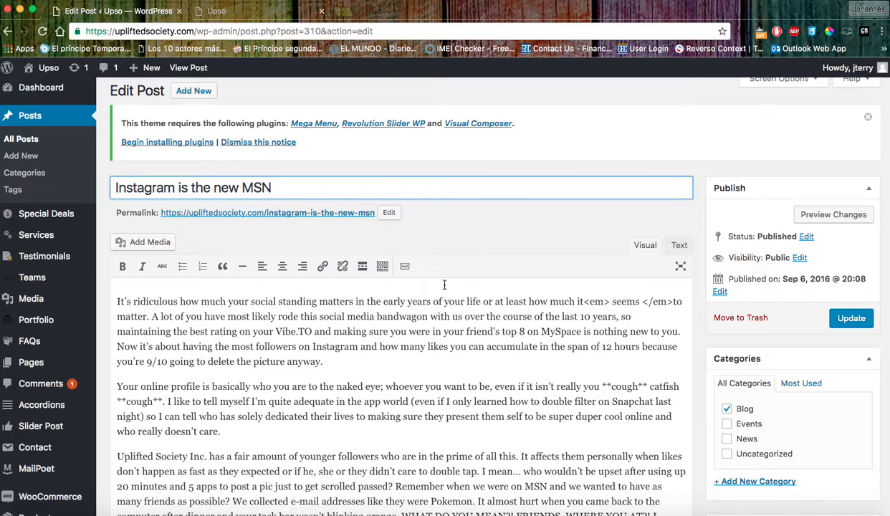
scroll(440, 287, down, 4)
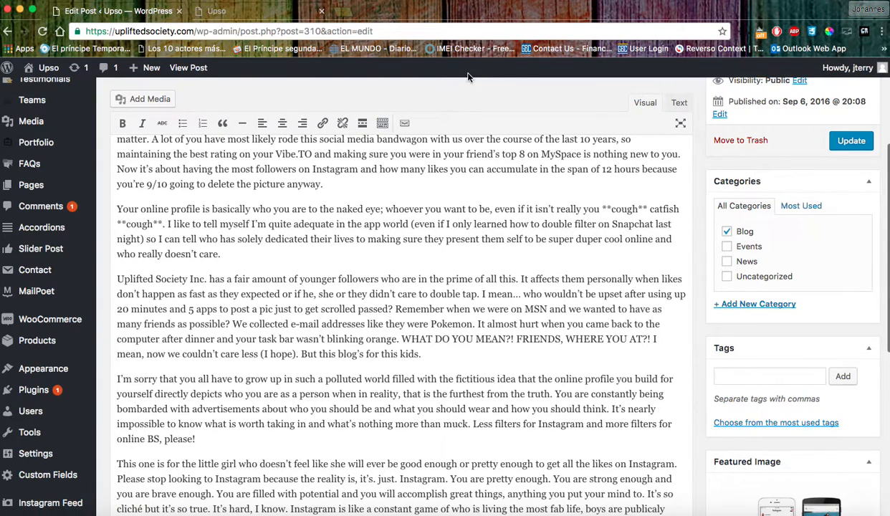
click(247, 13)
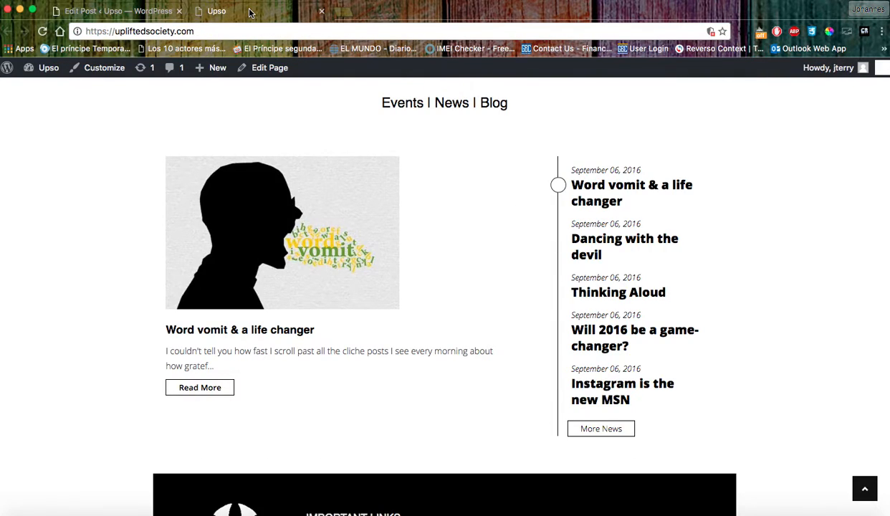
click(601, 432)
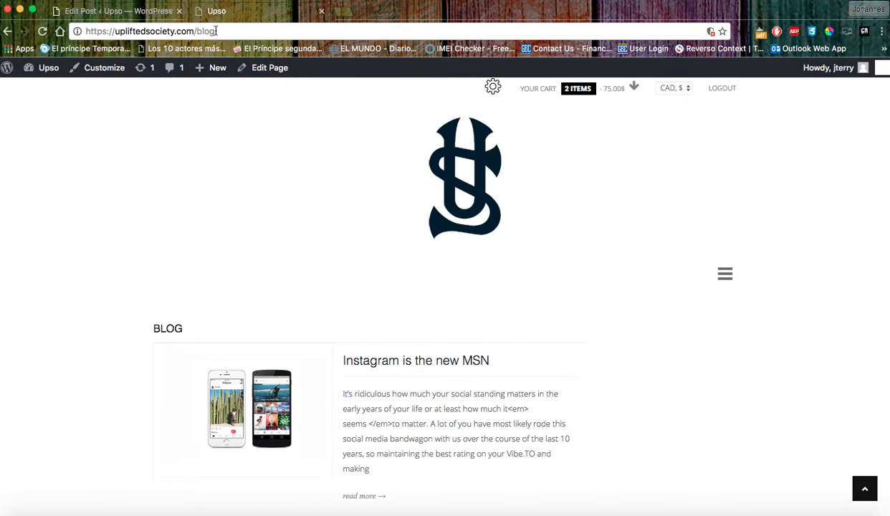
scroll(575, 355, down, 3)
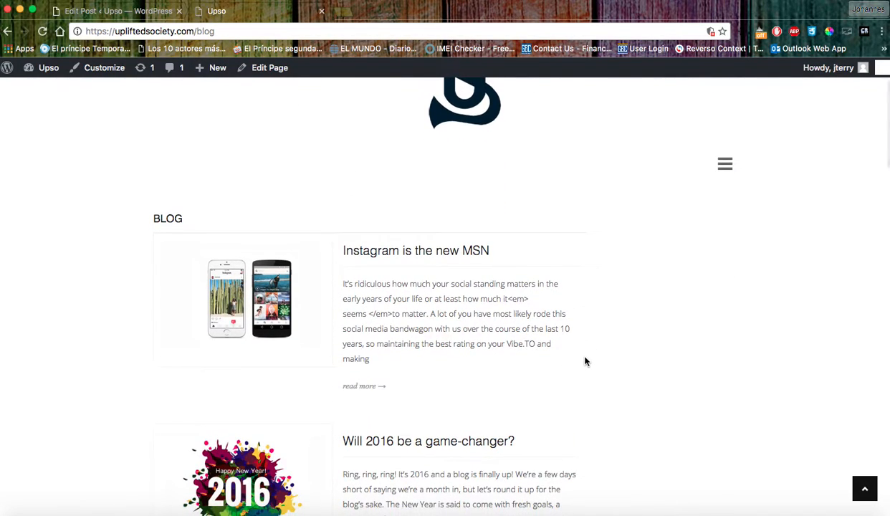
scroll(584, 361, down, 3)
scroll(585, 362, down, 4)
scroll(585, 362, up, 1)
scroll(585, 362, up, 3)
scroll(585, 362, down, 1)
scroll(586, 362, up, 2)
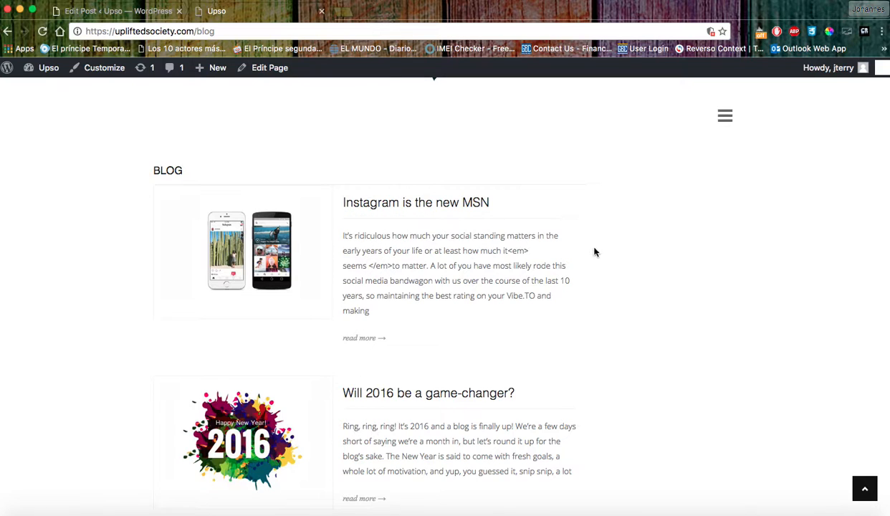
scroll(622, 332, down, 2)
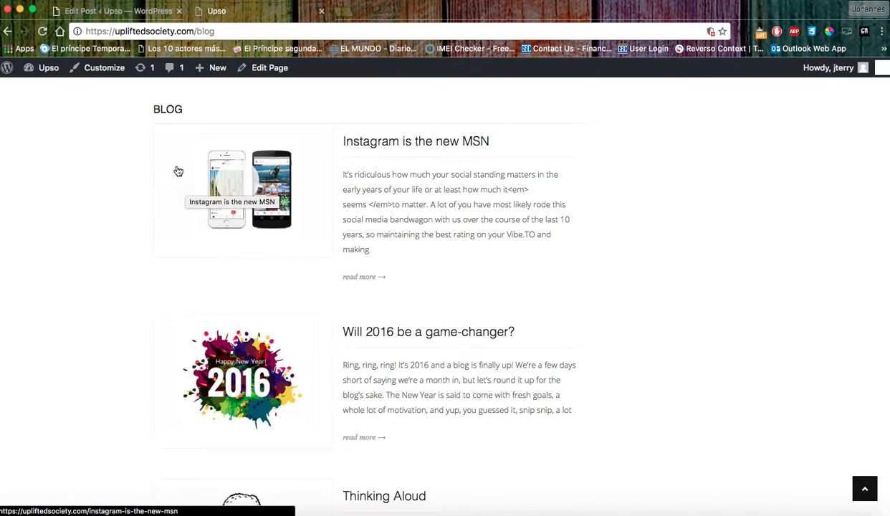
click(7, 33)
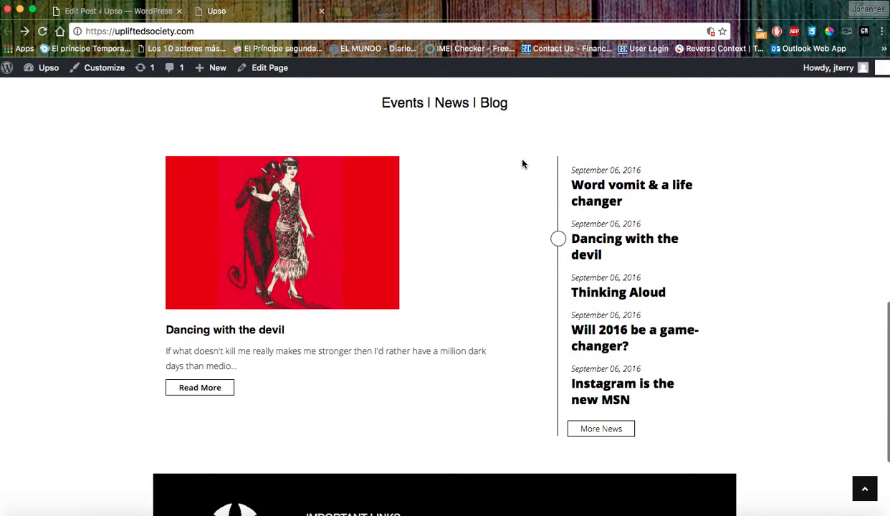
click(214, 390)
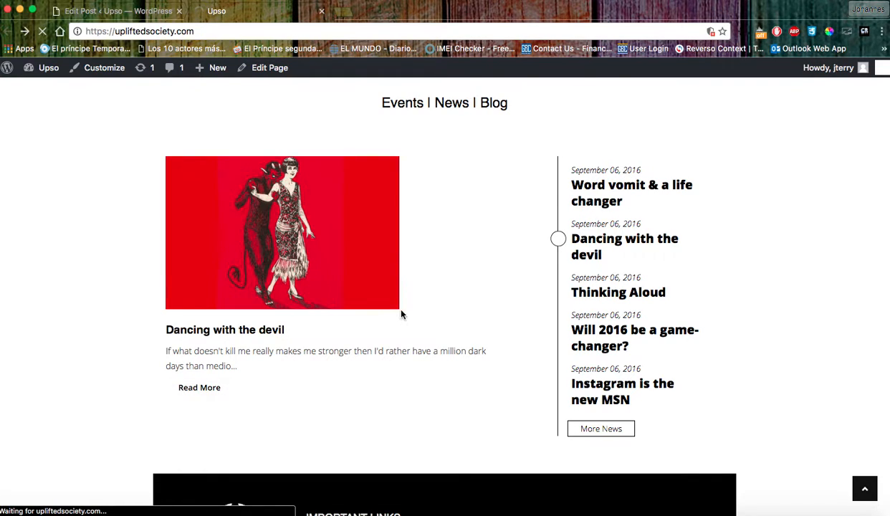
scroll(502, 247, down, 3)
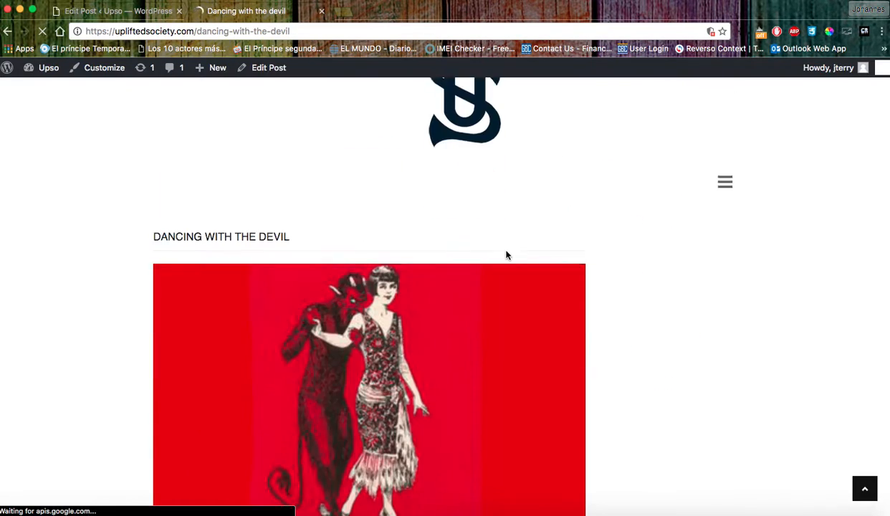
scroll(506, 255, down, 5)
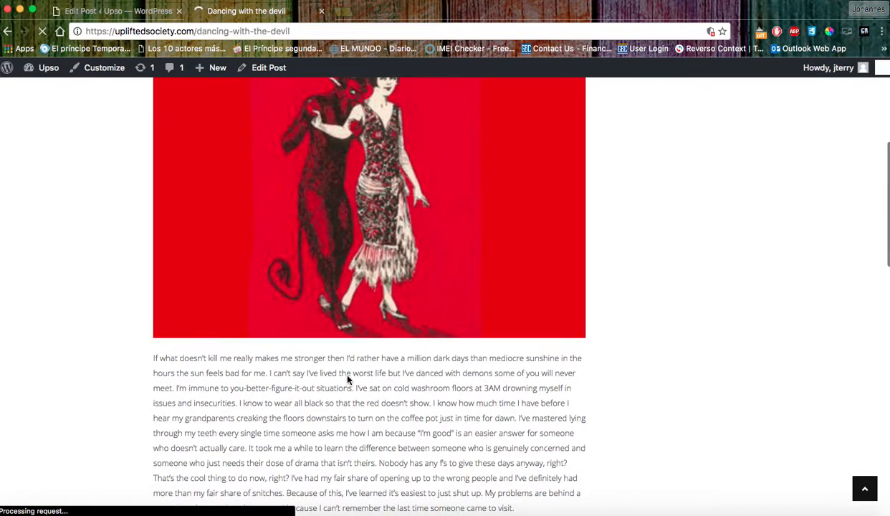
scroll(361, 370, down, 15)
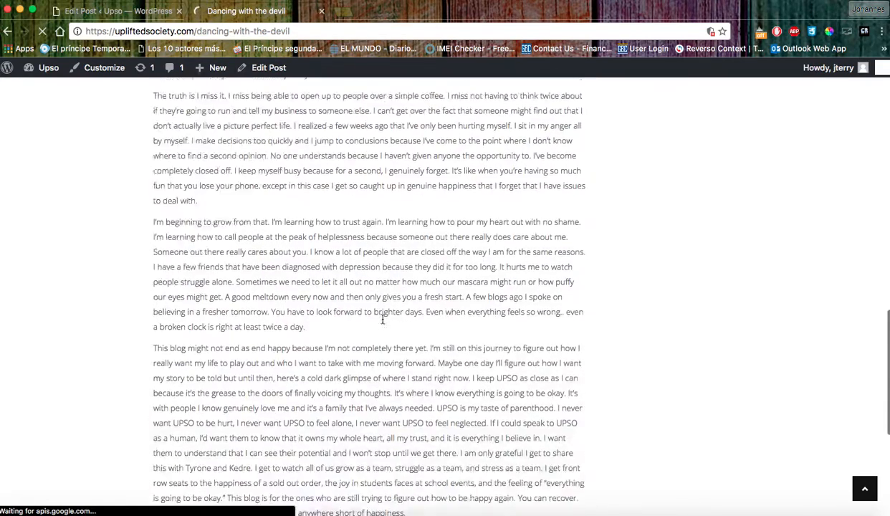
scroll(382, 320, down, 3)
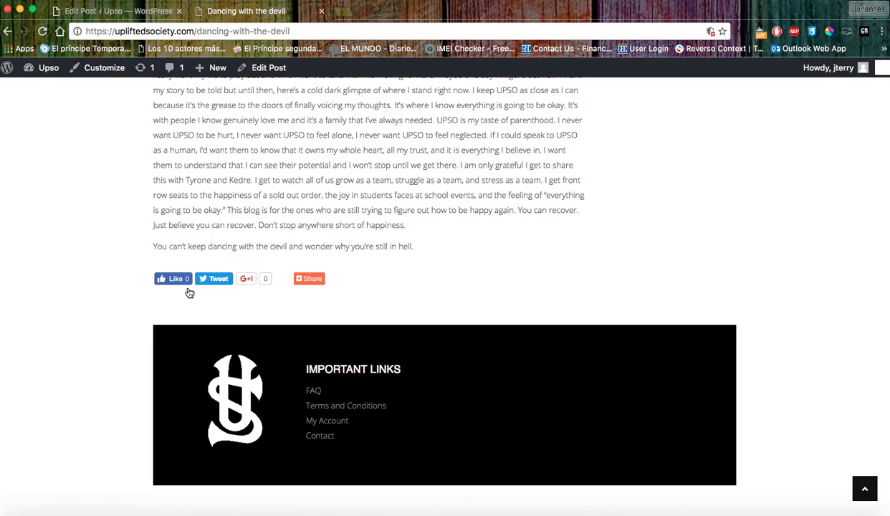
mouse_move(309, 280)
click(7, 31)
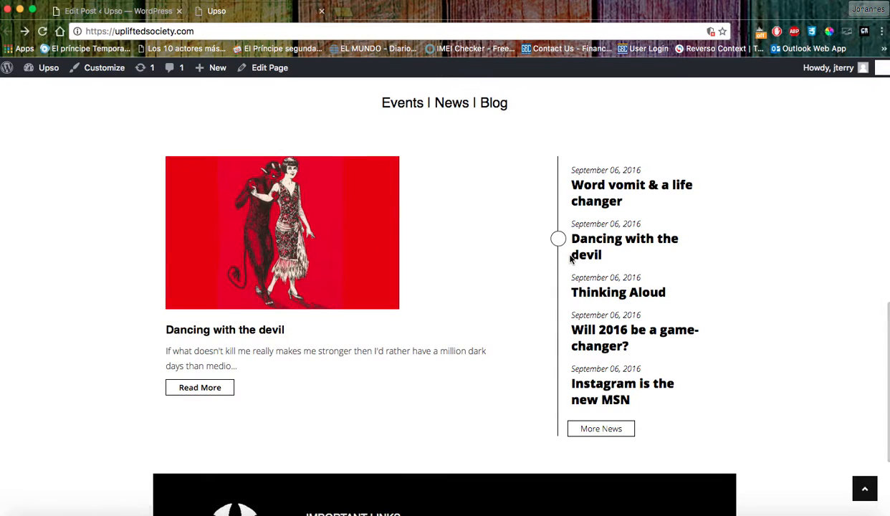
scroll(745, 382, down, 2)
scroll(754, 381, up, 5)
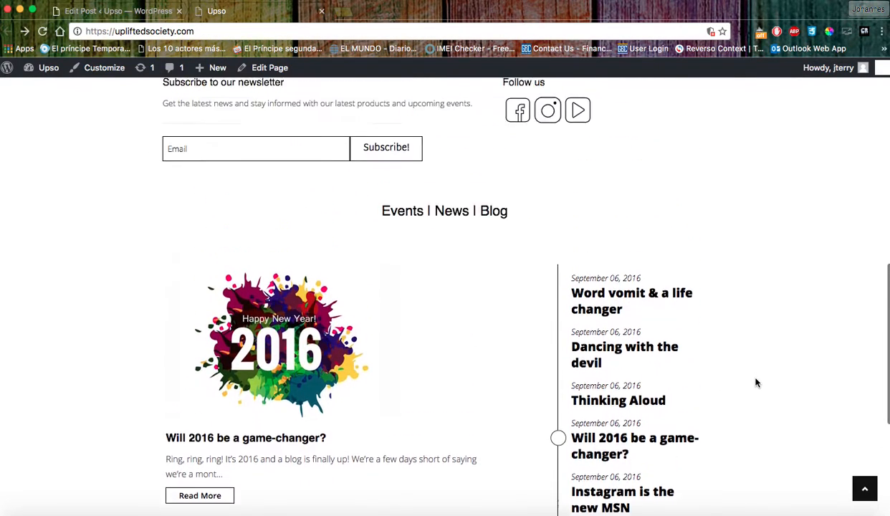
scroll(754, 382, down, 4)
scroll(755, 383, down, 3)
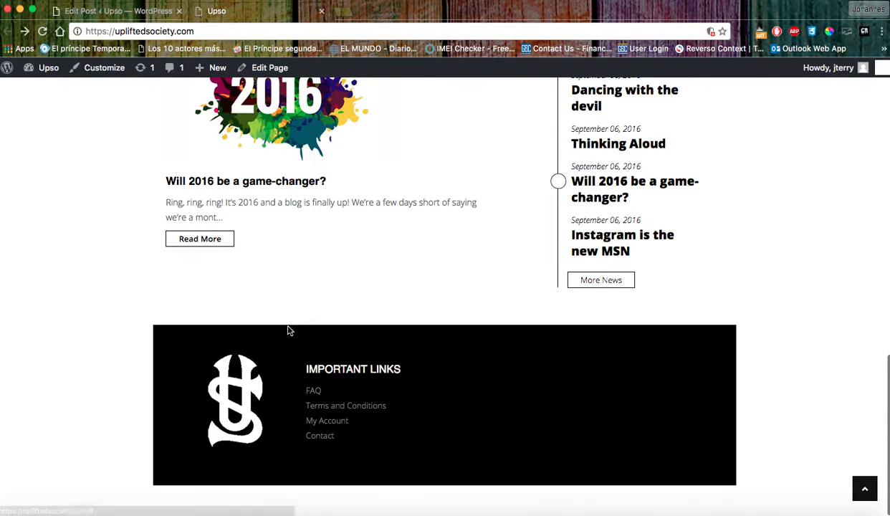
click(148, 13)
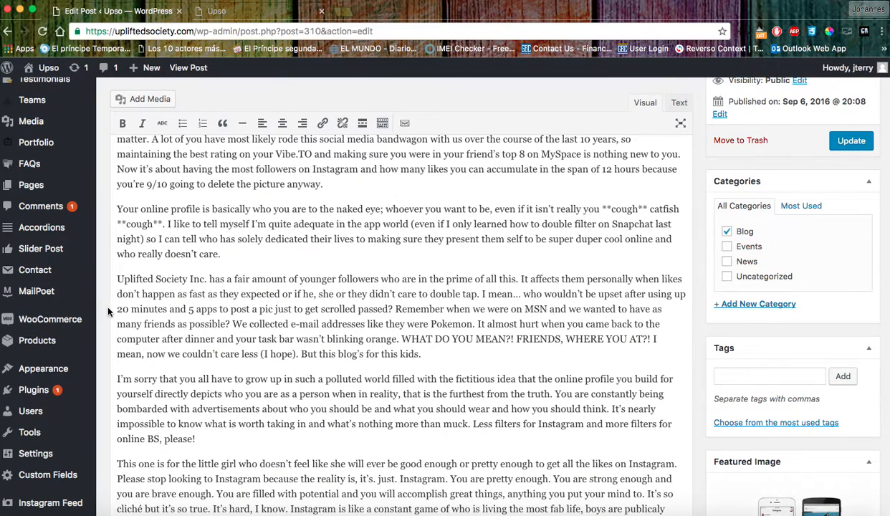
mouse_move(47, 370)
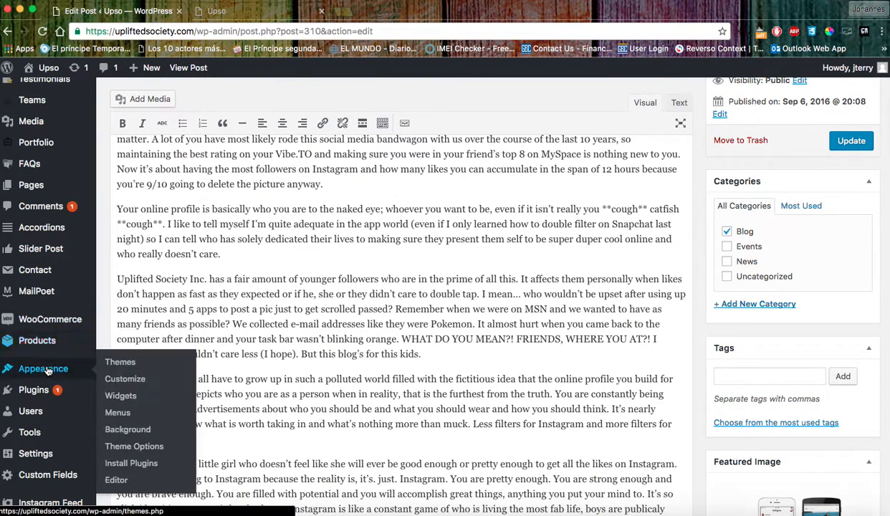
click(127, 399)
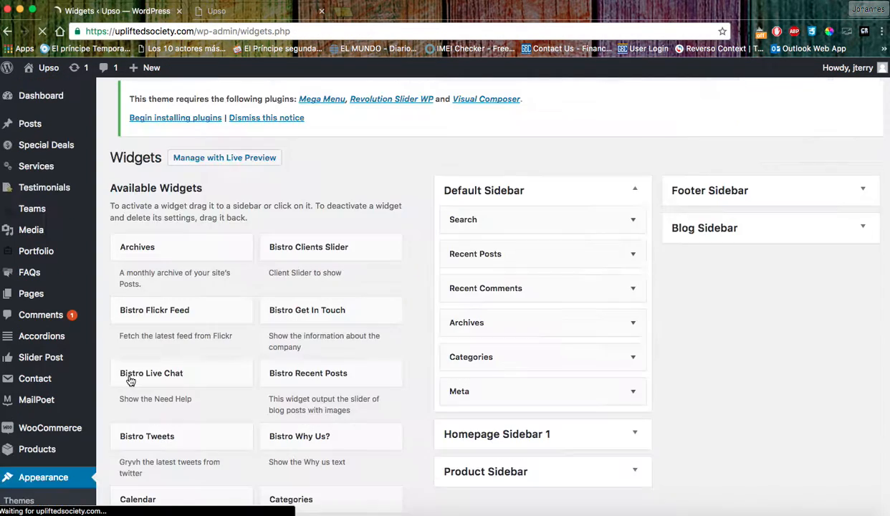
scroll(423, 417, down, 5)
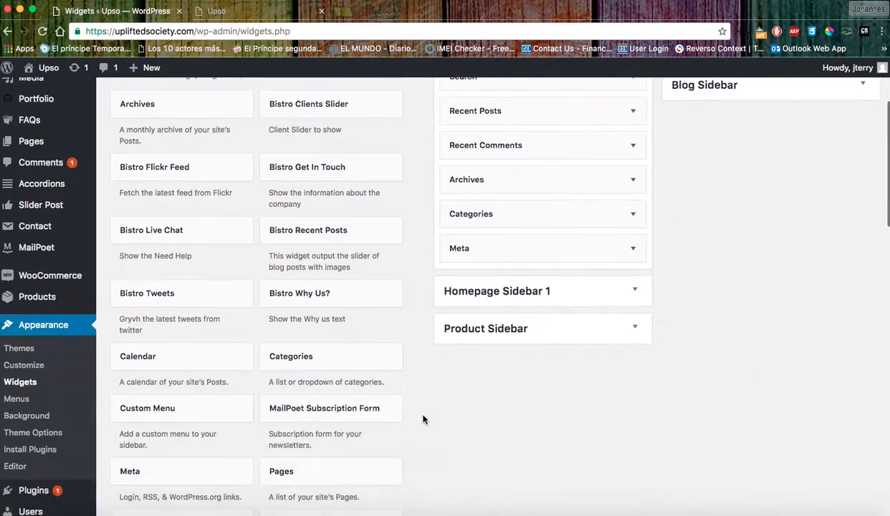
scroll(423, 419, down, 5)
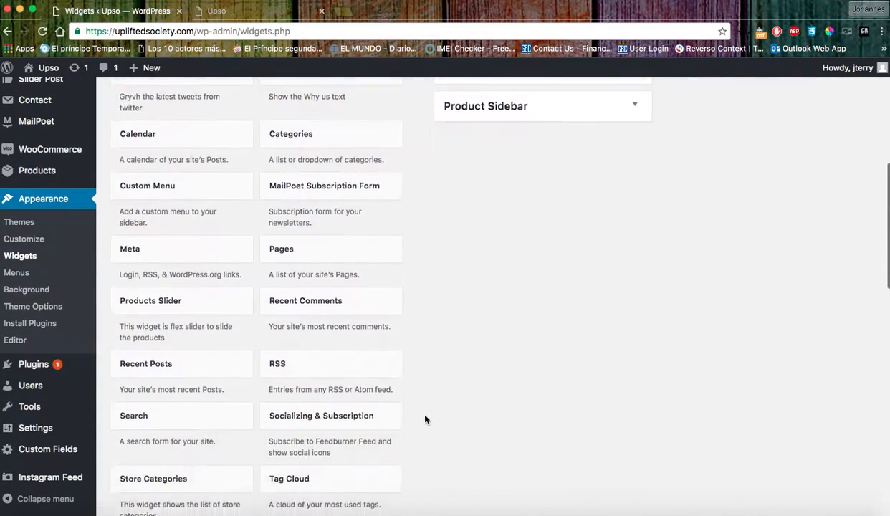
scroll(424, 419, up, 4)
scroll(424, 419, up, 7)
scroll(426, 419, down, 5)
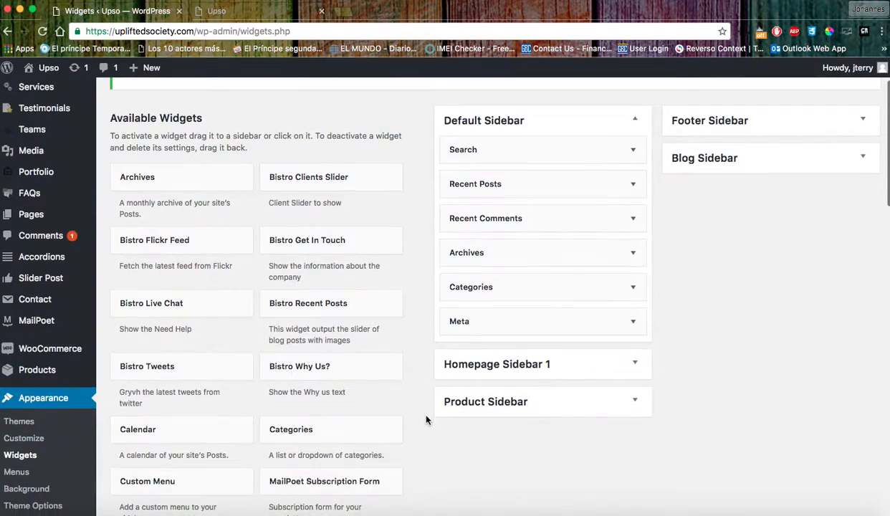
scroll(427, 420, up, 5)
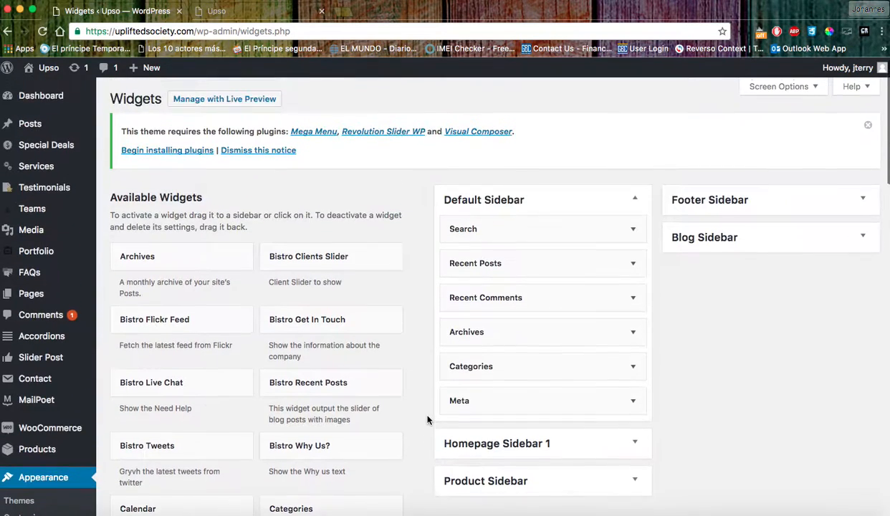
click(862, 241)
click(861, 242)
click(267, 15)
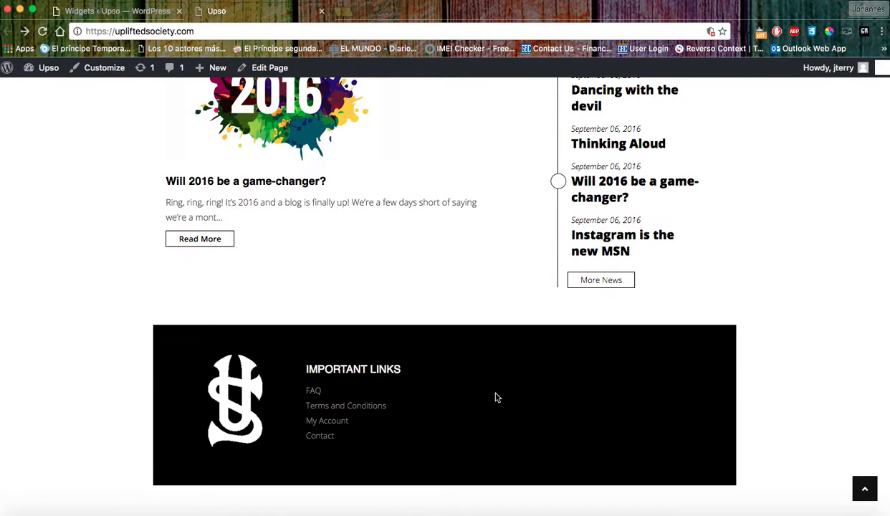
Follow the live site's menu to the /shop page, then return to the Widgets admin tab.
scroll(553, 414, up, 15)
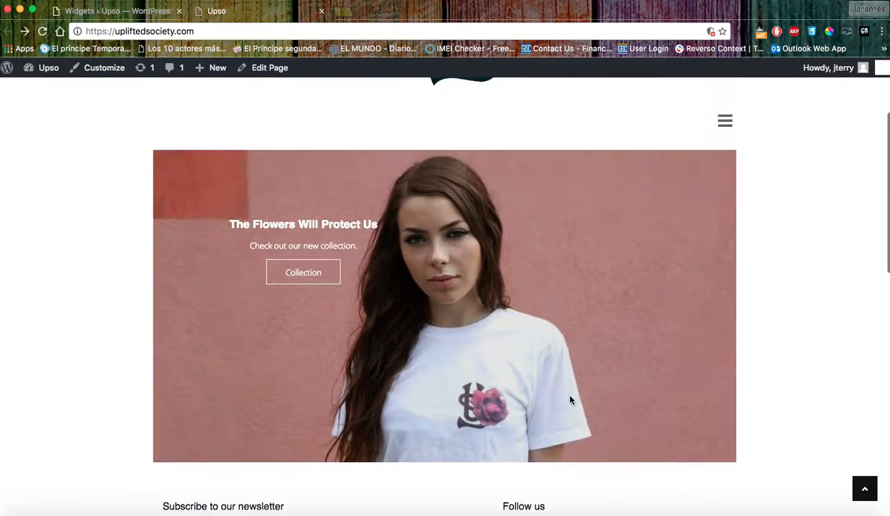
scroll(571, 406, up, 2)
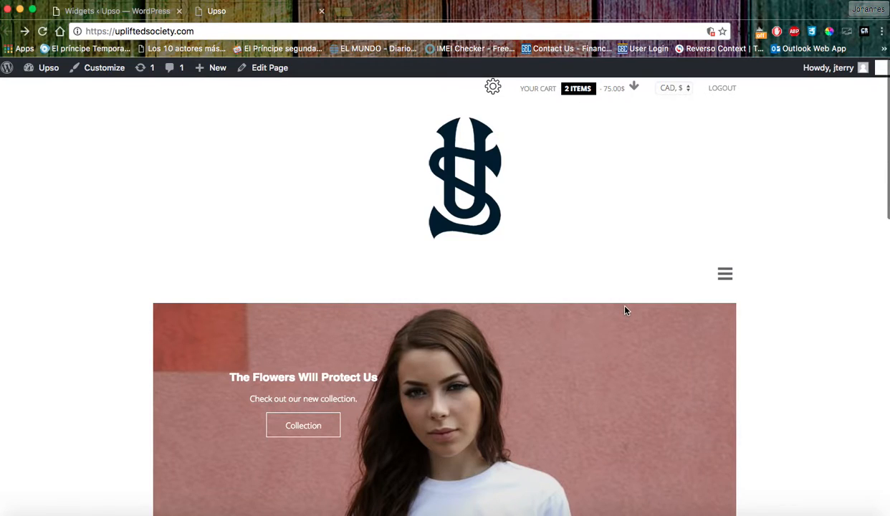
click(725, 276)
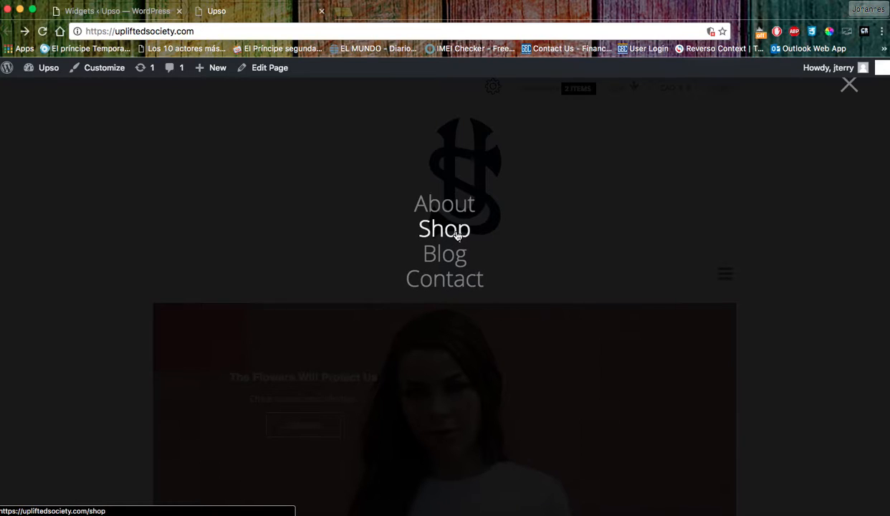
click(456, 235)
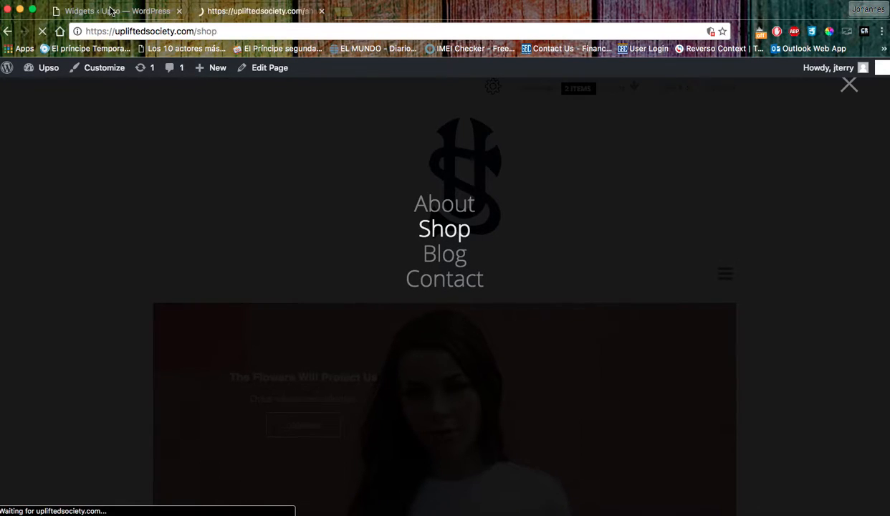
click(115, 11)
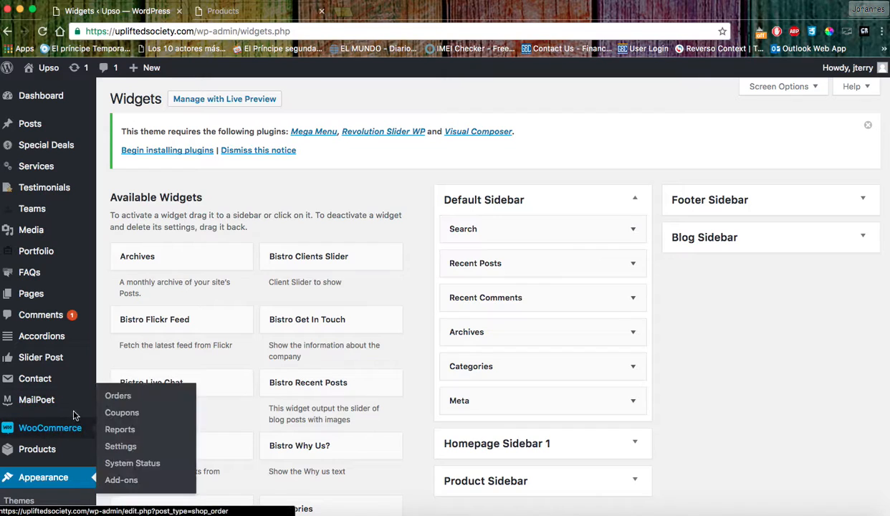
Open WooCommerce Orders, which lists no orders received yet.
scroll(50, 401, down, 3)
click(63, 342)
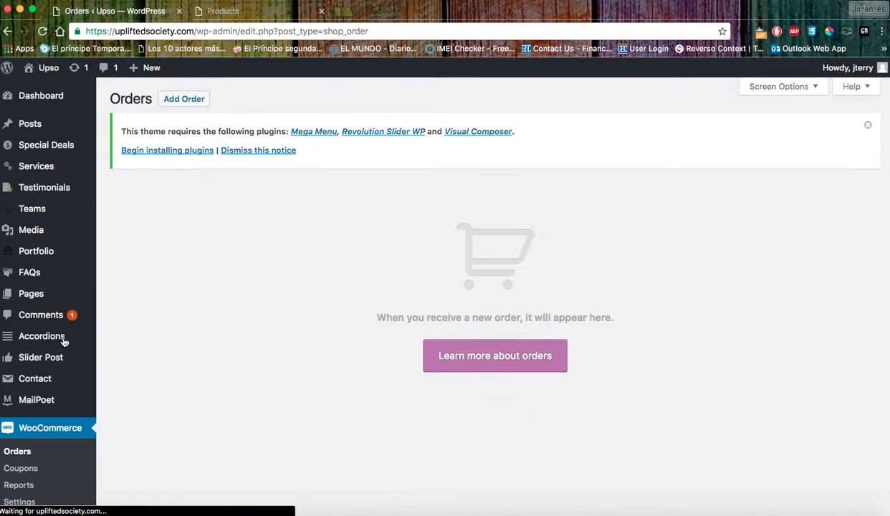
mouse_move(61, 365)
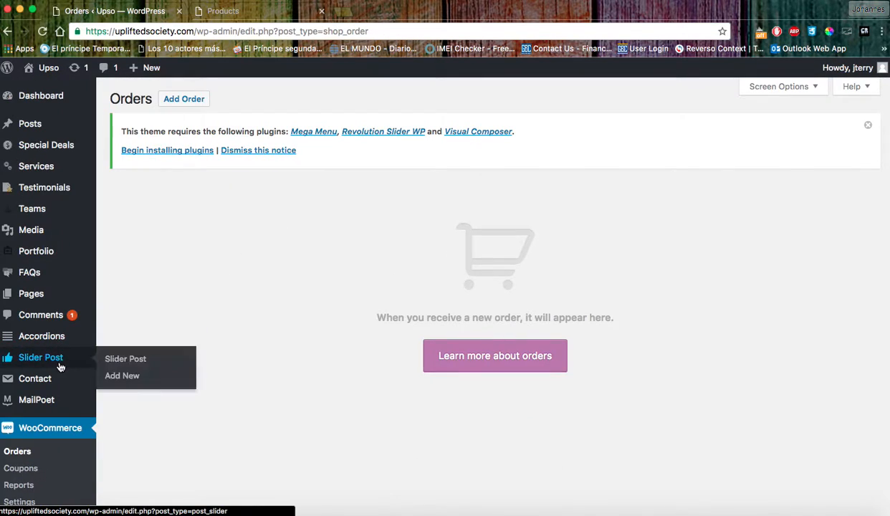
scroll(272, 278, down, 3)
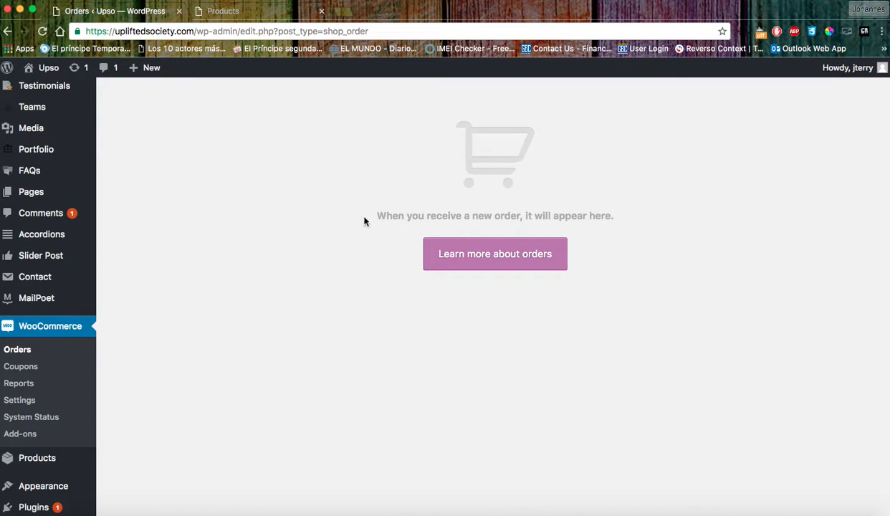
Review WooCommerce General settings, then the Products tab with kg, cm and review ratings enabled.
click(21, 402)
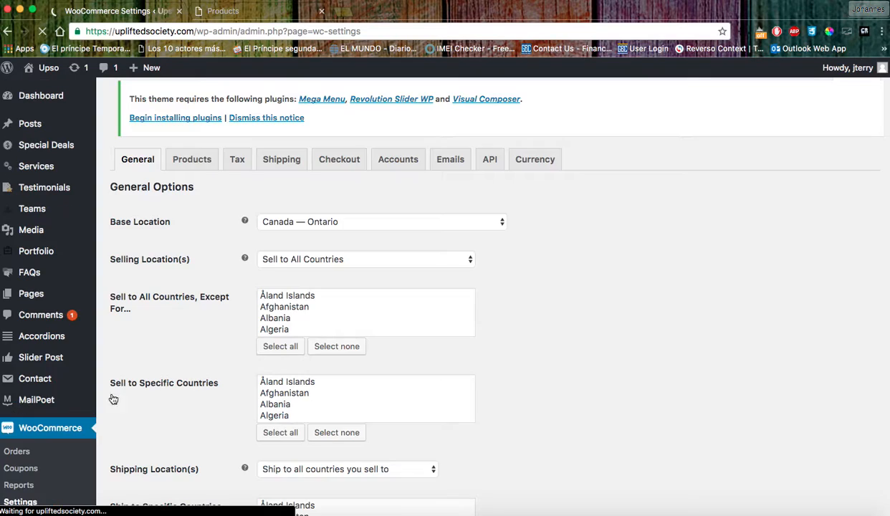
click(263, 374)
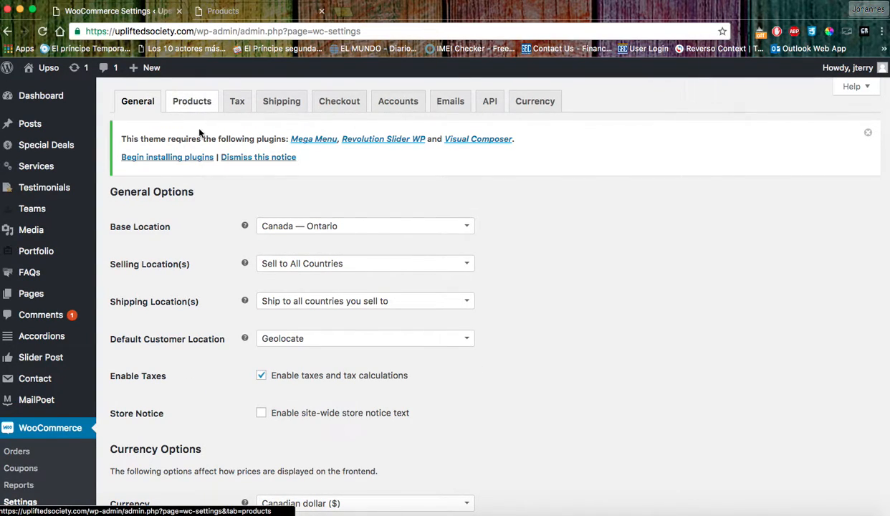
scroll(221, 333, down, 3)
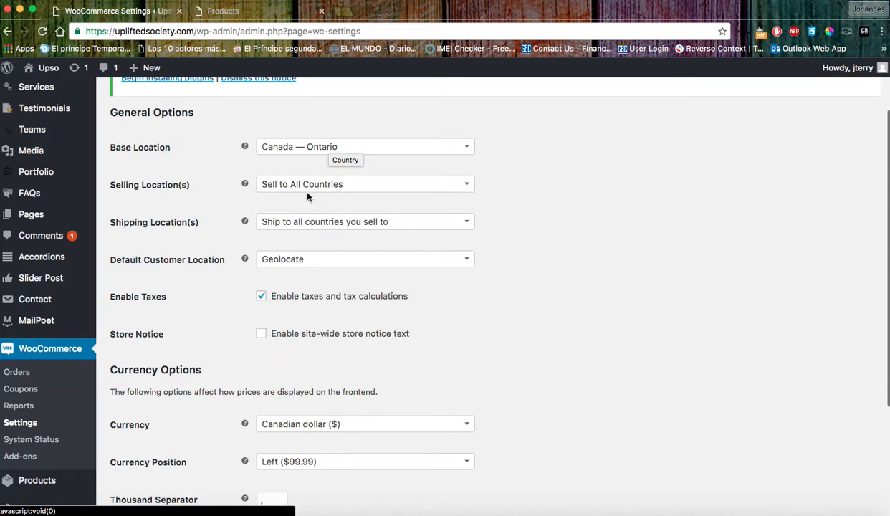
scroll(358, 294, down, 5)
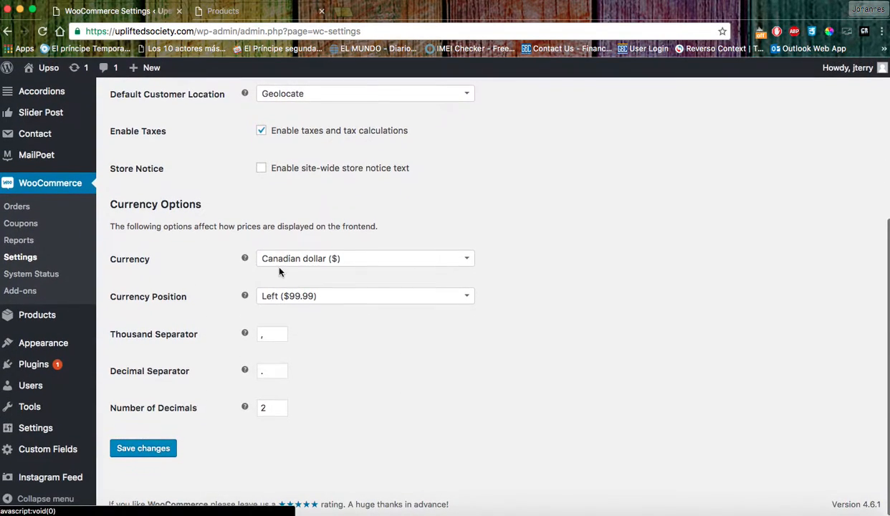
scroll(308, 343, up, 4)
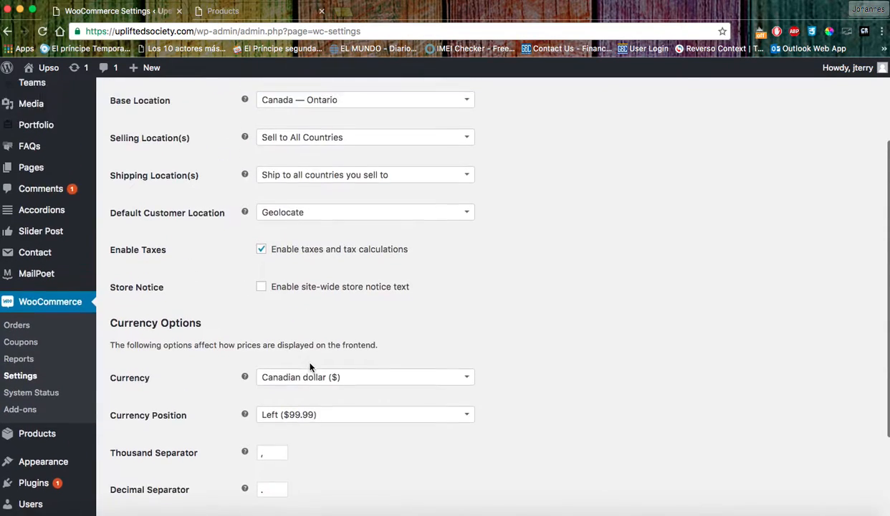
scroll(309, 365, up, 4)
click(201, 104)
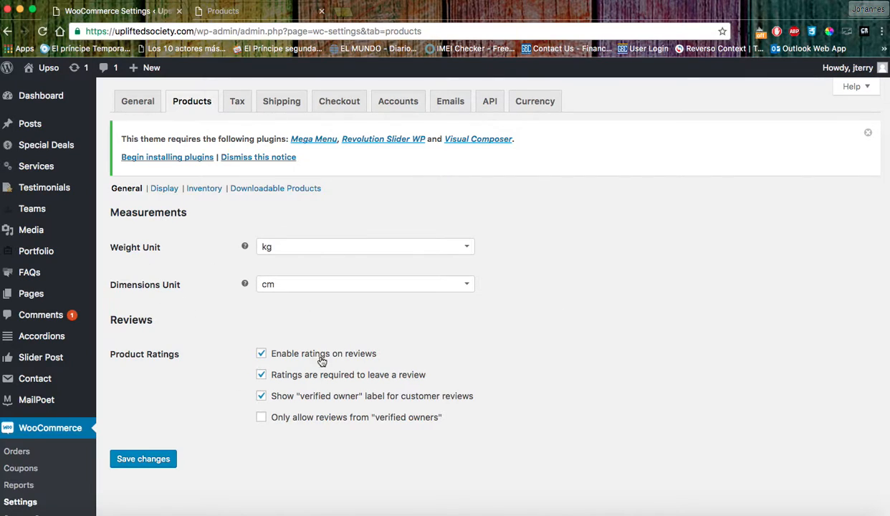
Check Calculate Tax Based On and Shipping Tax Class without changing them, then open Shipping settings.
click(238, 103)
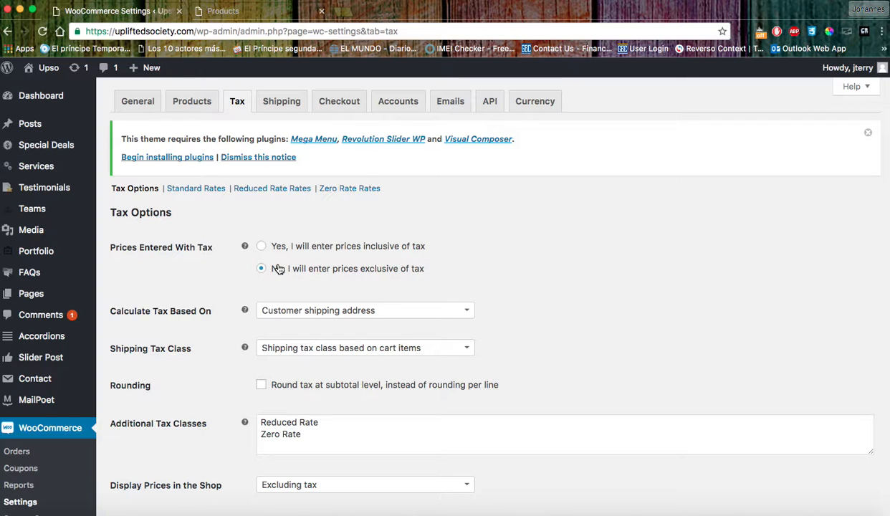
scroll(304, 272, down, 6)
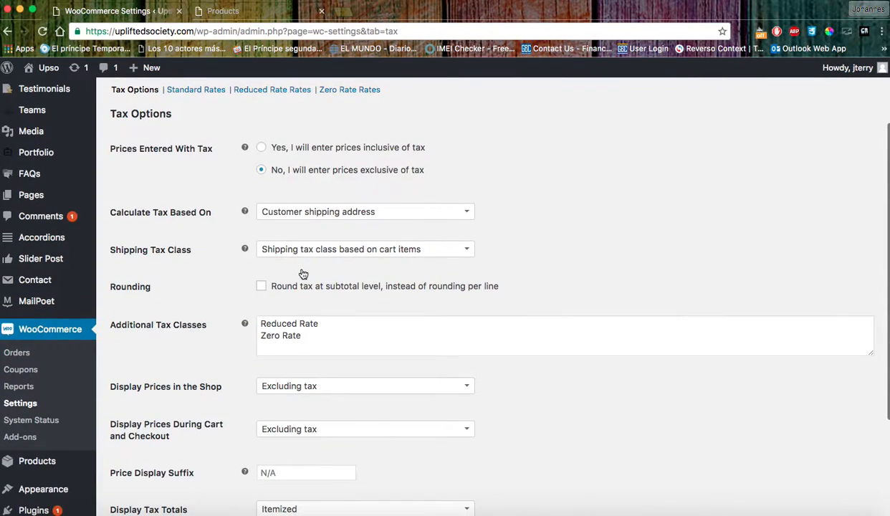
scroll(303, 272, up, 6)
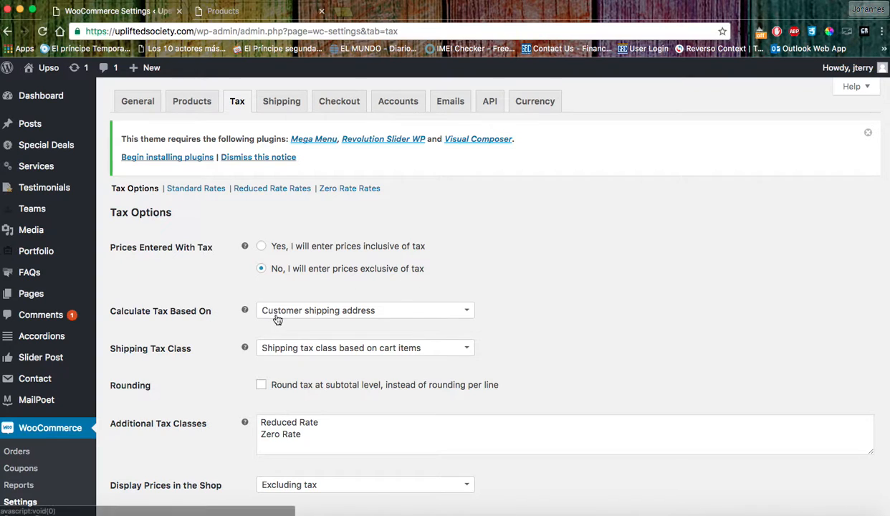
click(319, 314)
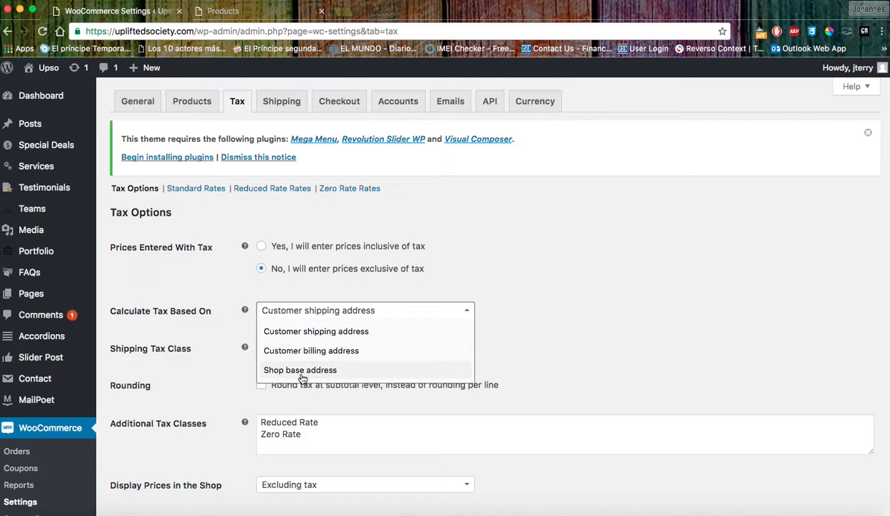
click(534, 268)
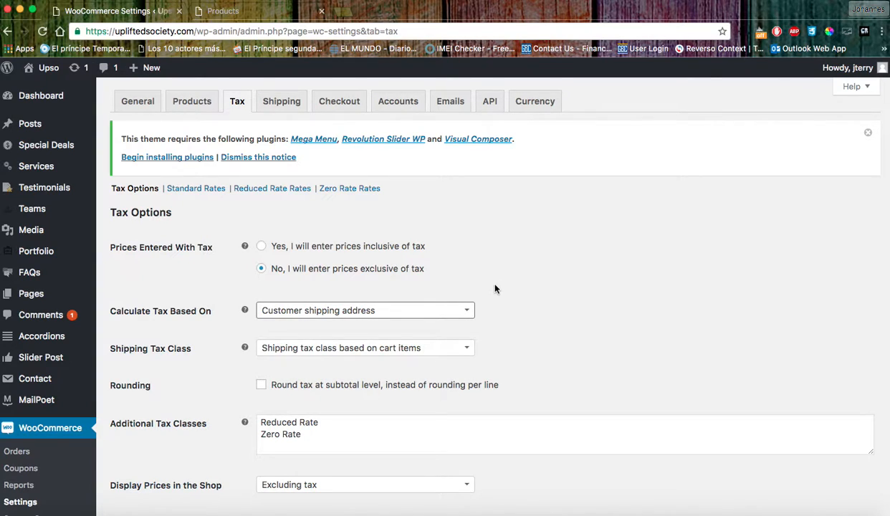
click(389, 348)
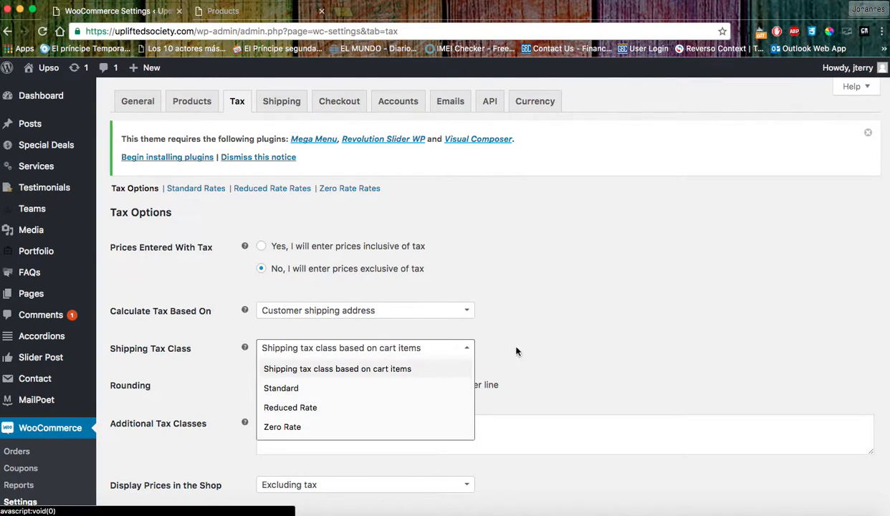
click(590, 320)
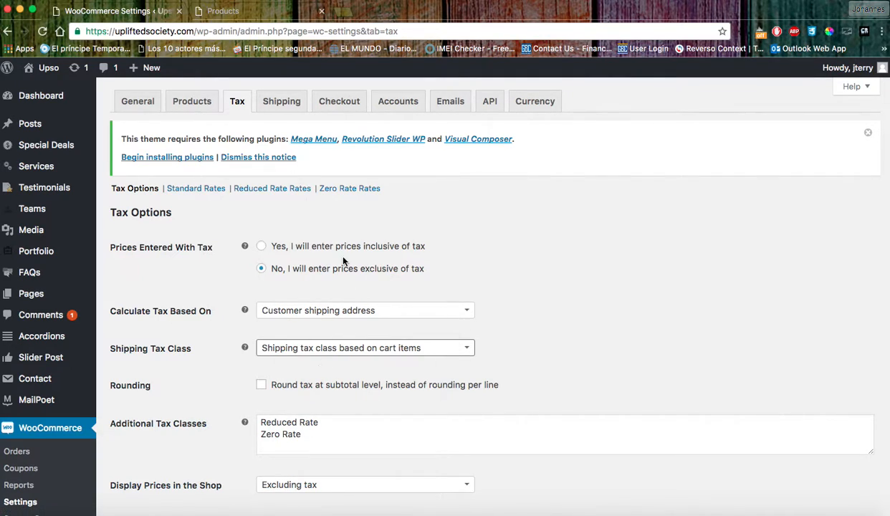
click(282, 101)
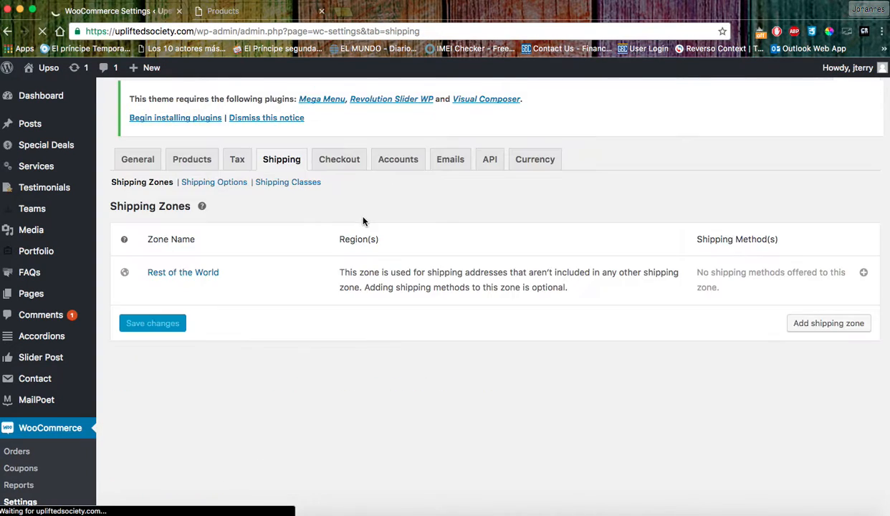
Scroll the Shipping Zones list, confirming only Rest of the World exists with no methods.
scroll(351, 271, down, 6)
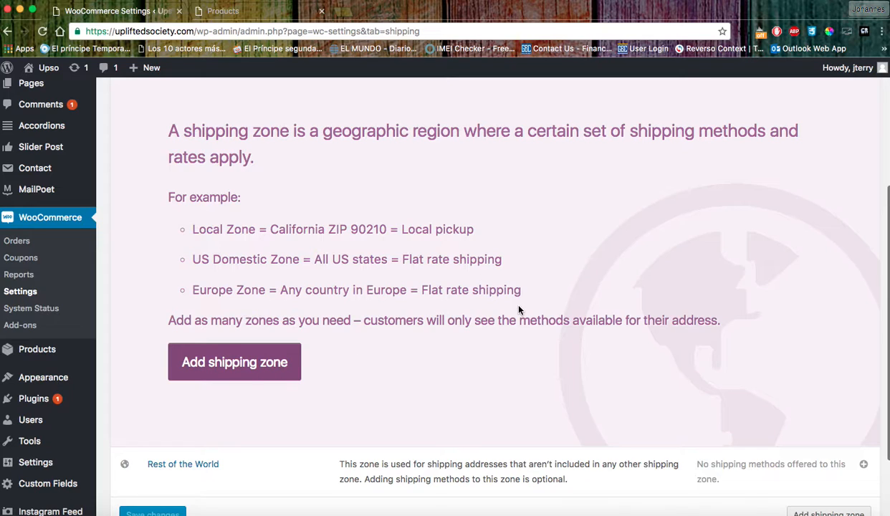
scroll(516, 310, up, 3)
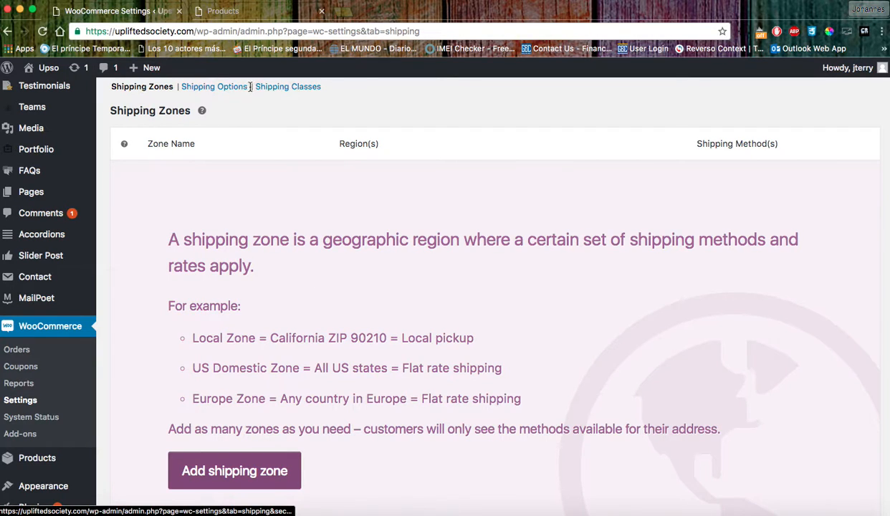
scroll(365, 294, down, 5)
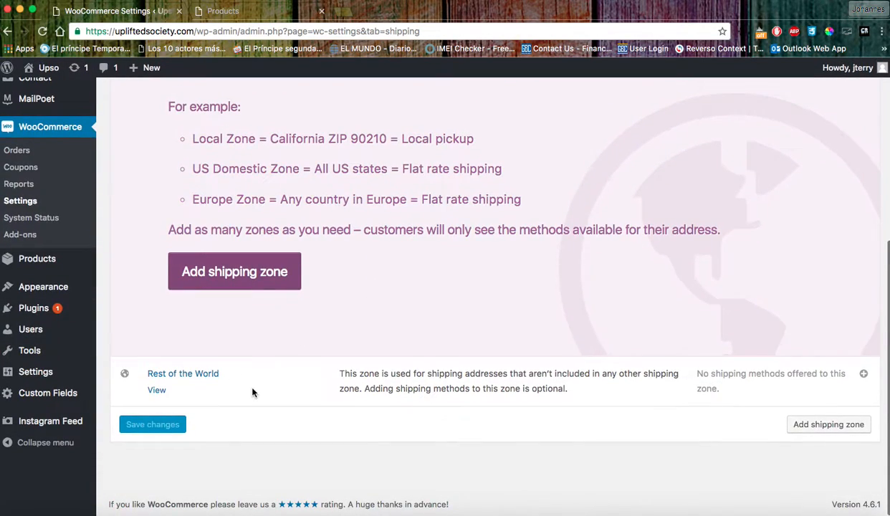
scroll(491, 326, up, 8)
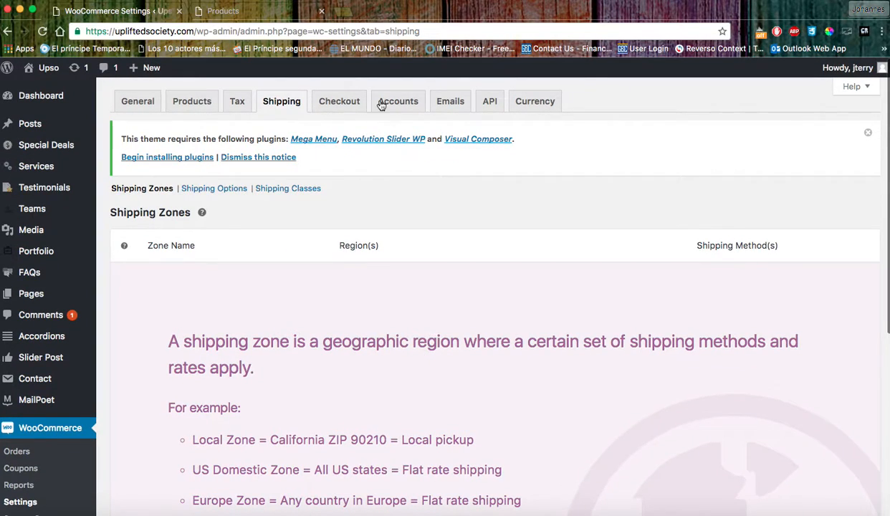
Open the Checkout settings and look through its options down to Payment Gateways.
click(338, 104)
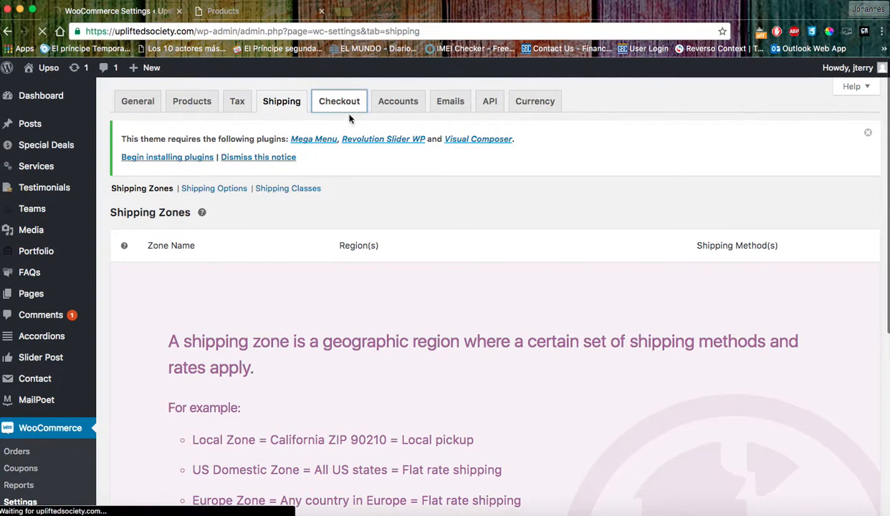
scroll(430, 316, down, 2)
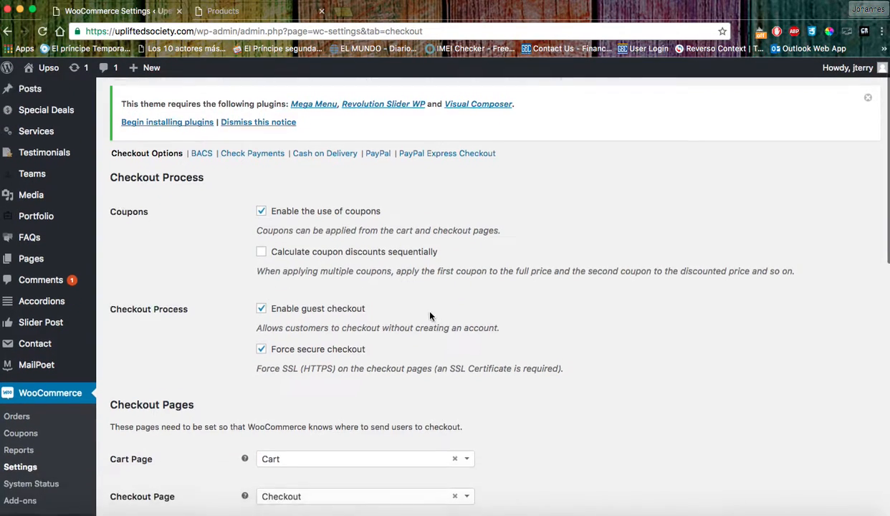
scroll(430, 316, down, 12)
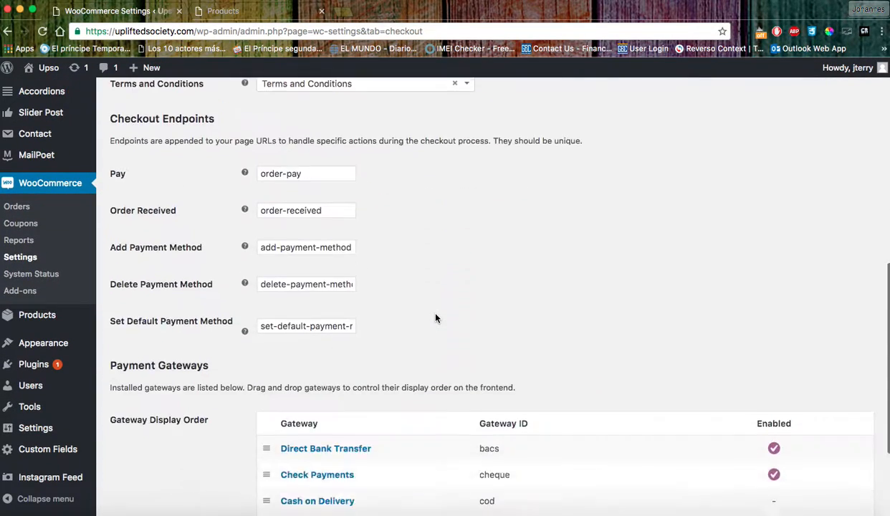
scroll(435, 317, down, 4)
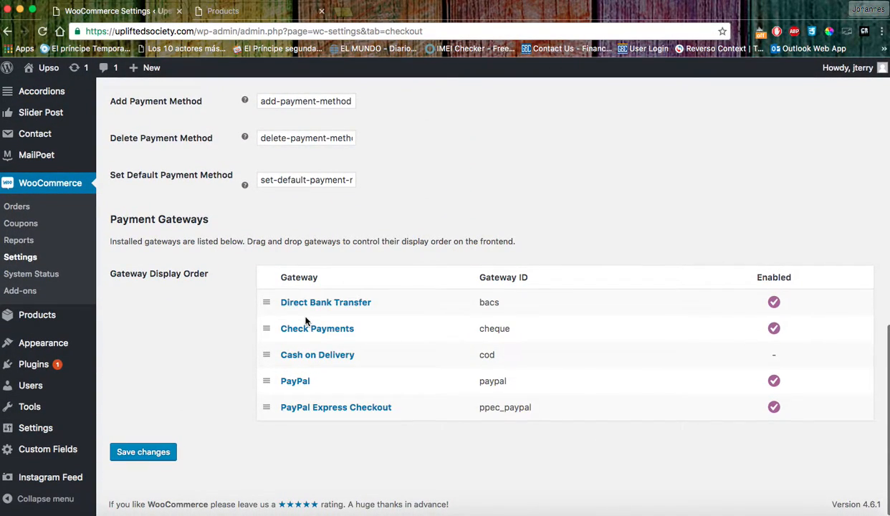
Review the Direct Bank Transfer settings and its Account Name field, then view the live shop page.
click(349, 304)
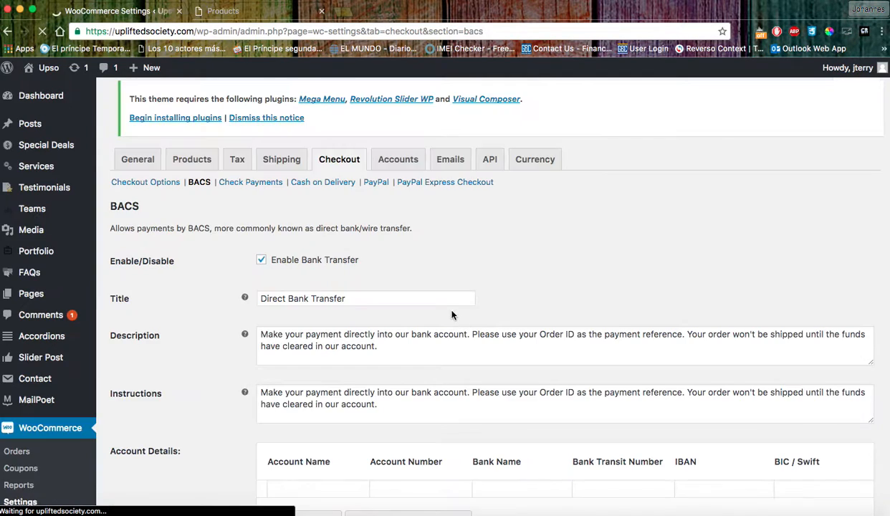
scroll(431, 252, down, 5)
click(329, 250)
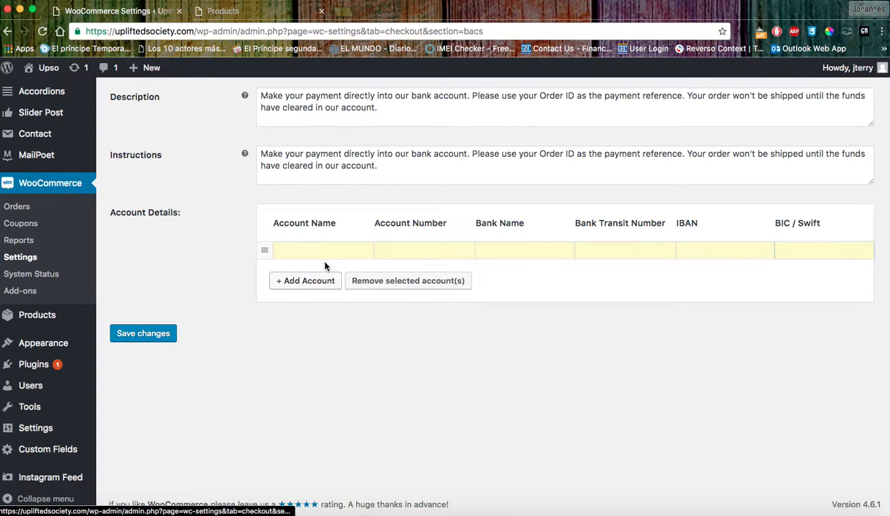
click(242, 12)
scroll(268, 347, down, 2)
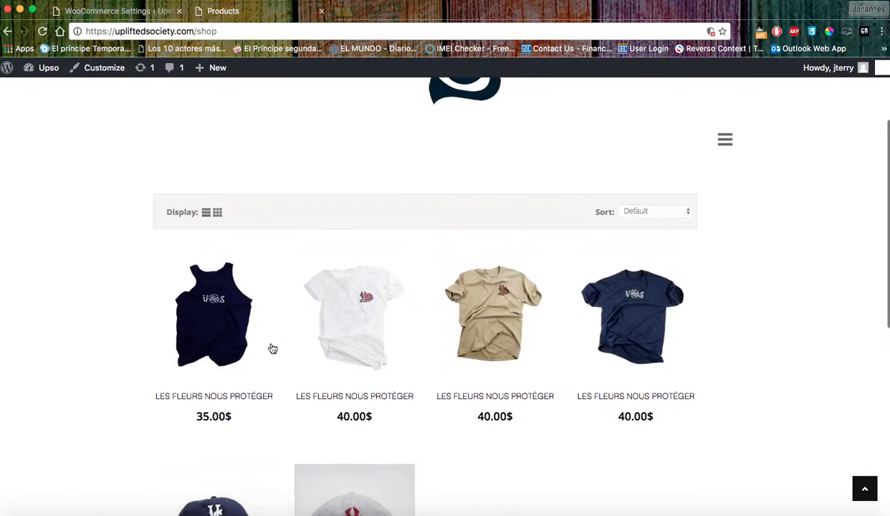
Open the LES FLEURS NOUS PROTÉGER tank product page, then review the shopping cart.
click(207, 443)
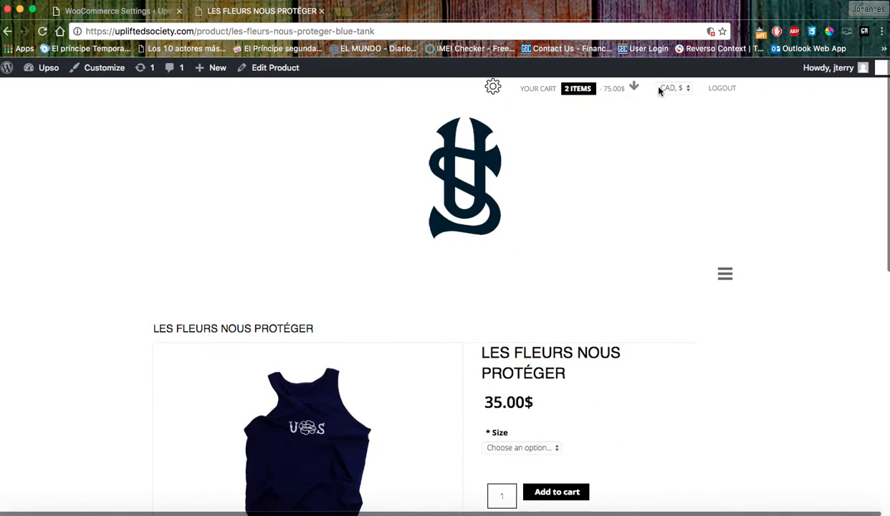
mouse_move(633, 92)
click(635, 87)
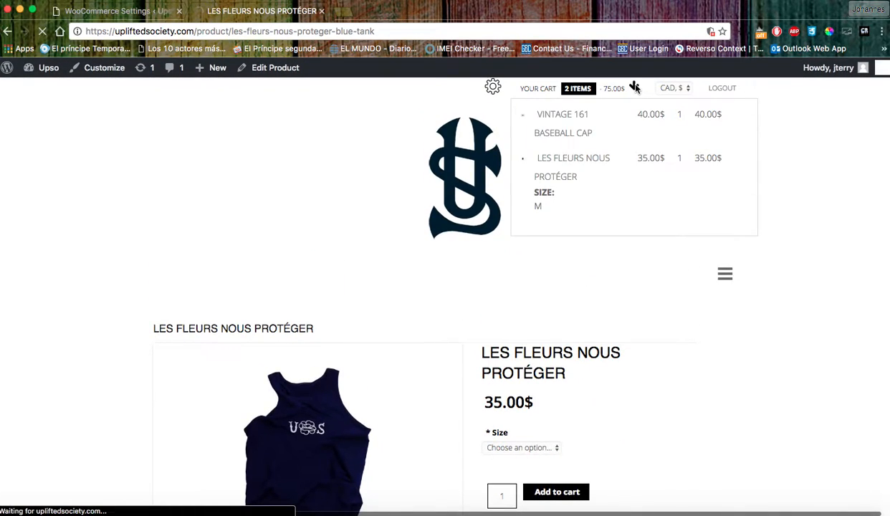
scroll(458, 254, down, 3)
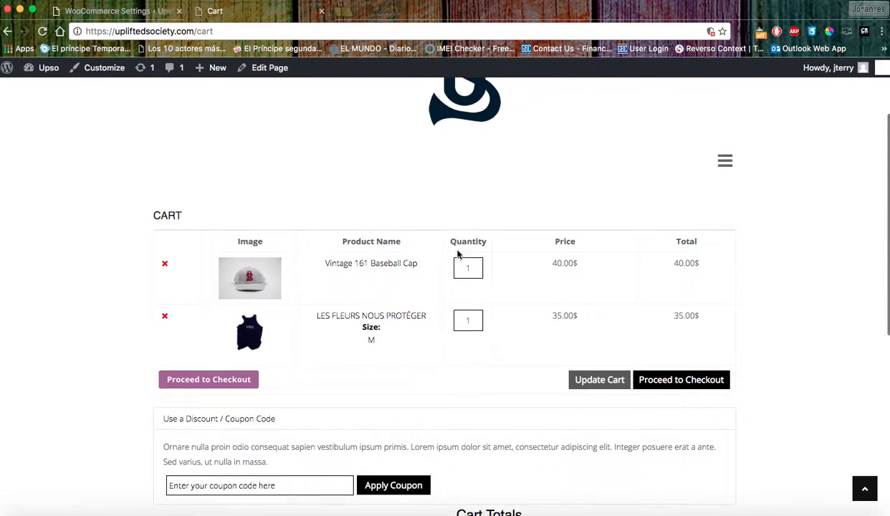
scroll(590, 369, down, 3)
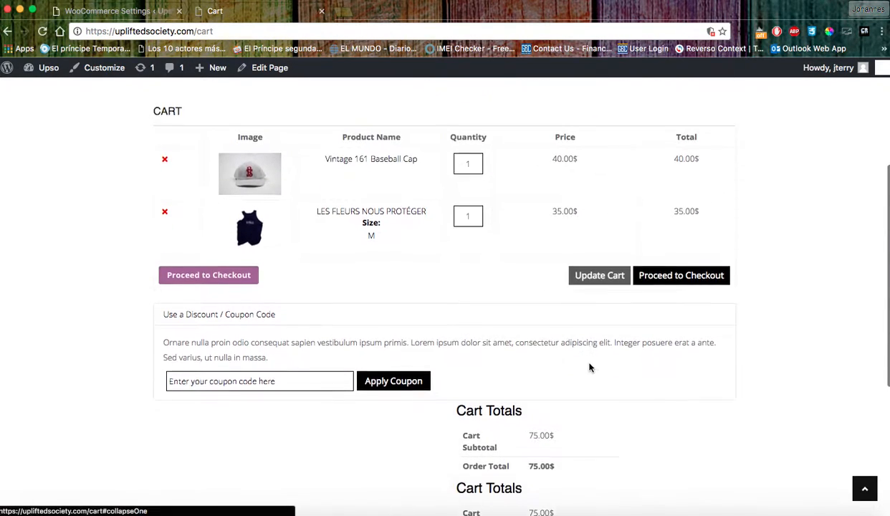
Proceed to checkout, reveal the coupon entry, review Billing Details and payment, then return to bank transfer settings.
click(231, 224)
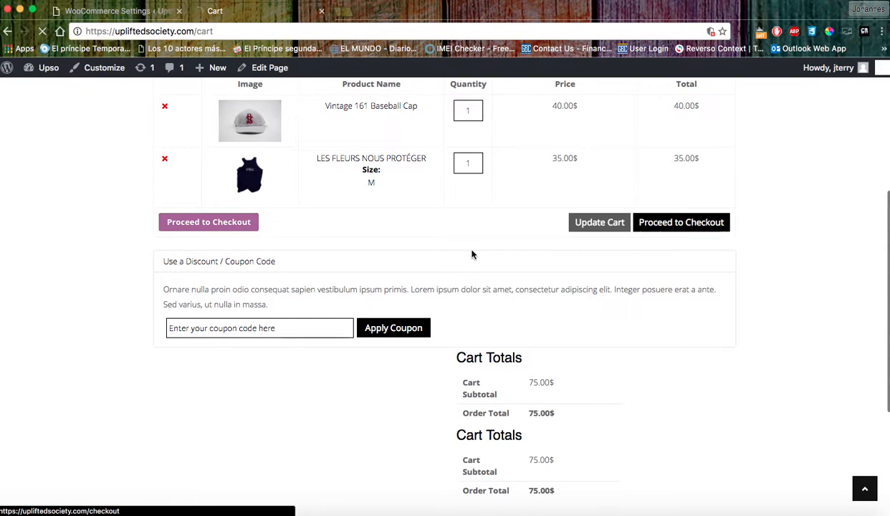
scroll(575, 267, down, 5)
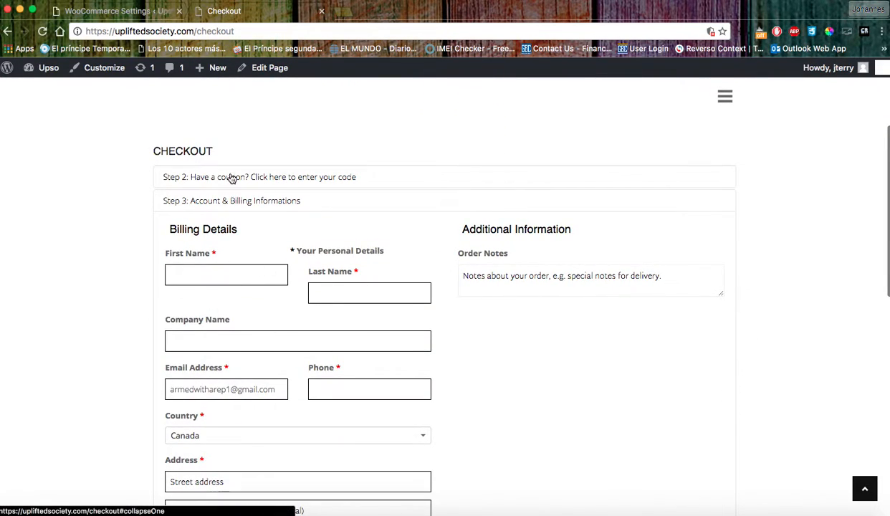
click(204, 182)
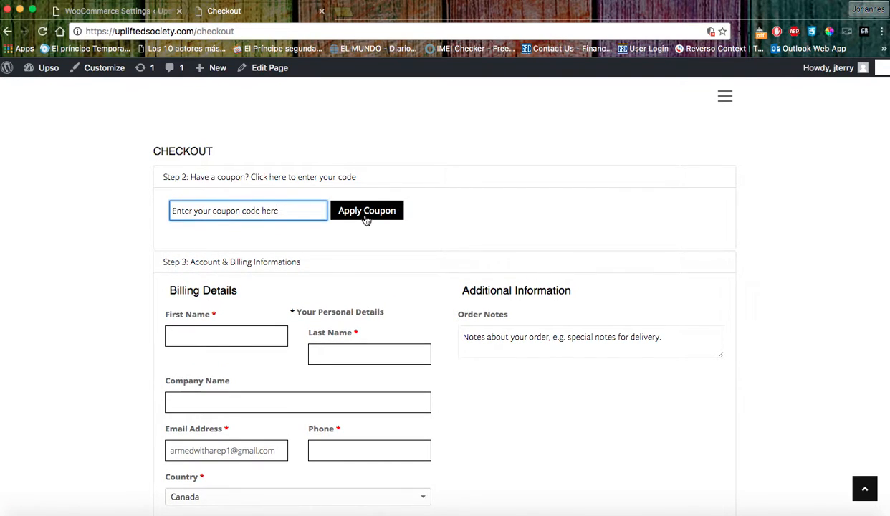
scroll(232, 314, down, 2)
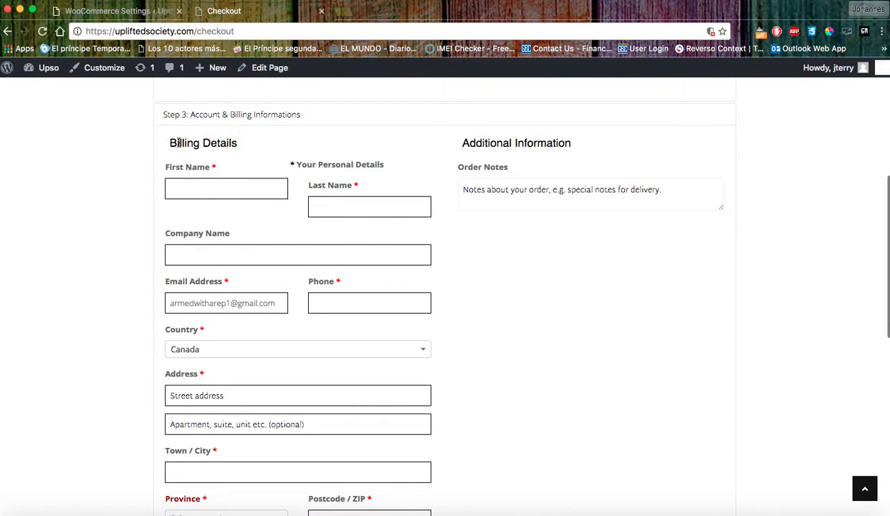
drag(168, 140, 241, 141)
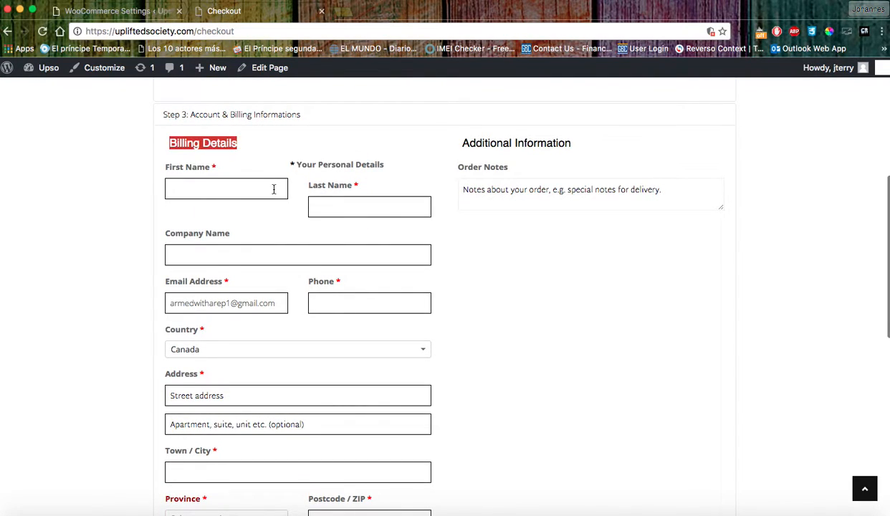
scroll(306, 280, down, 5)
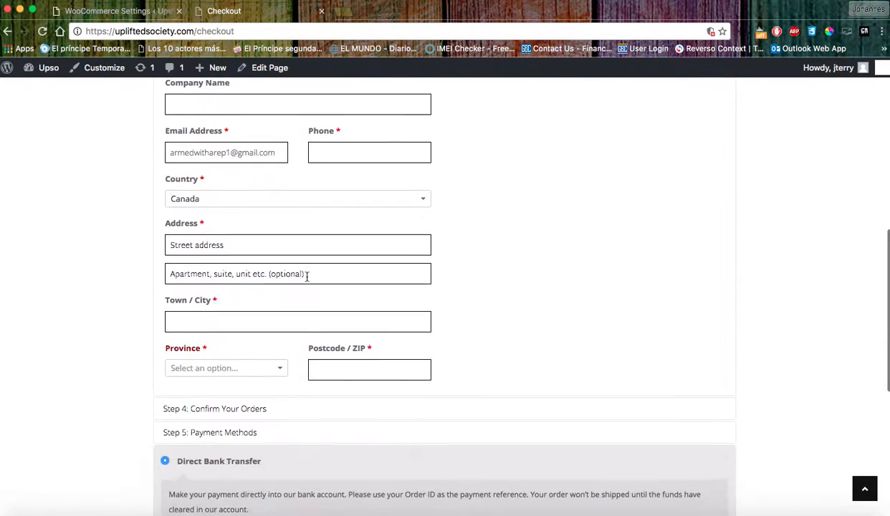
scroll(316, 270, down, 1)
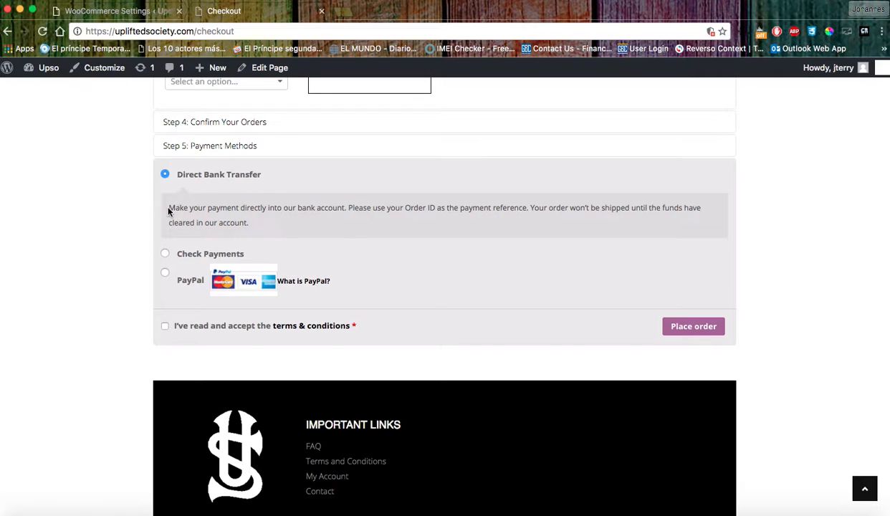
click(142, 12)
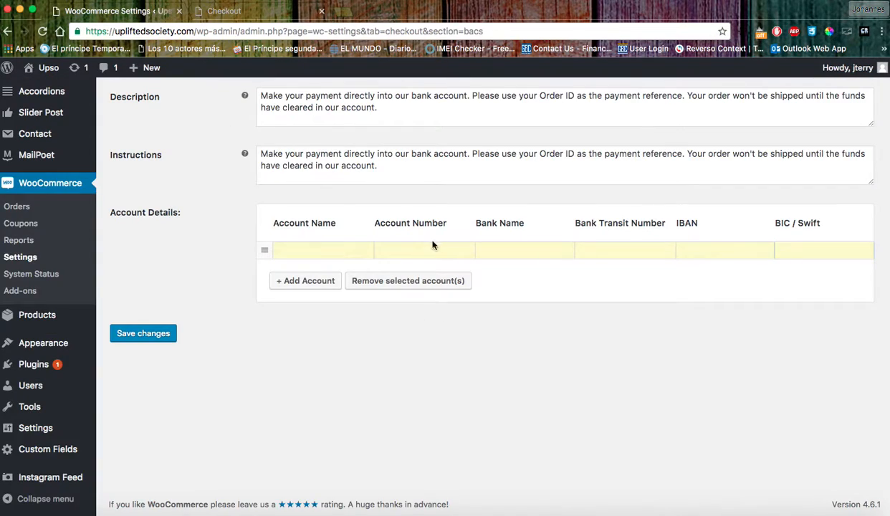
click(239, 12)
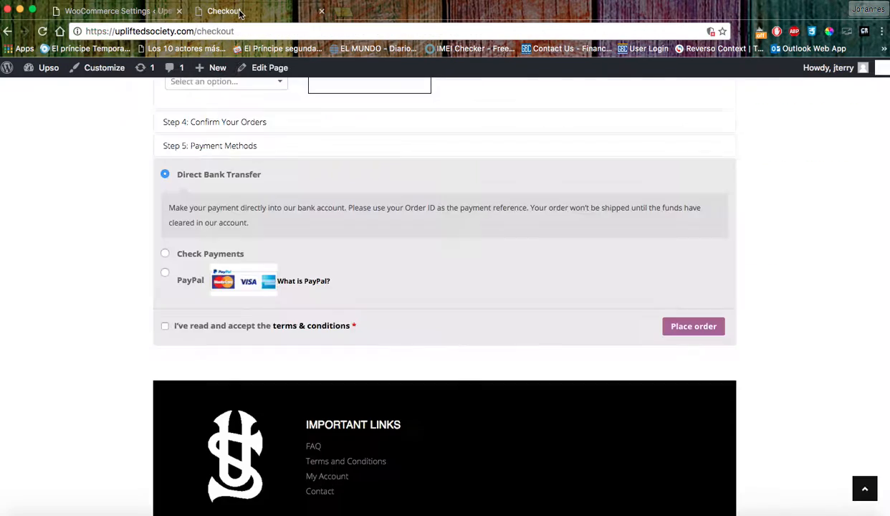
click(117, 10)
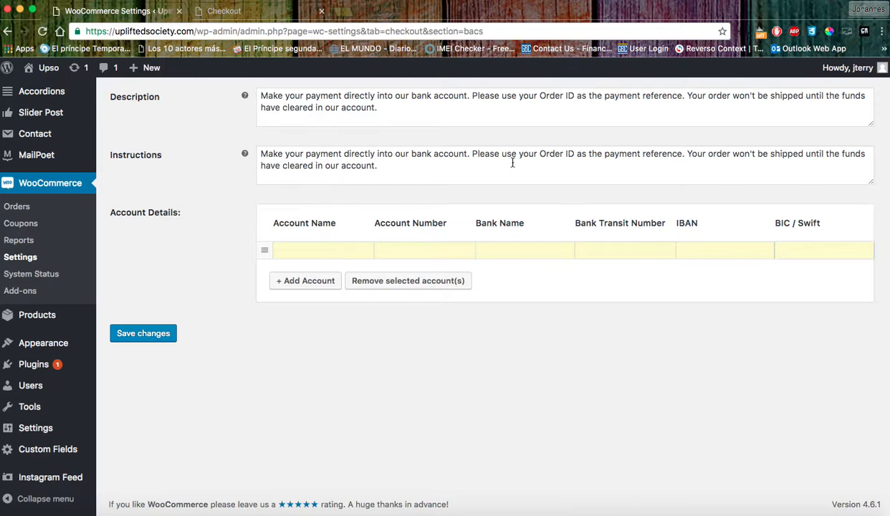
click(239, 10)
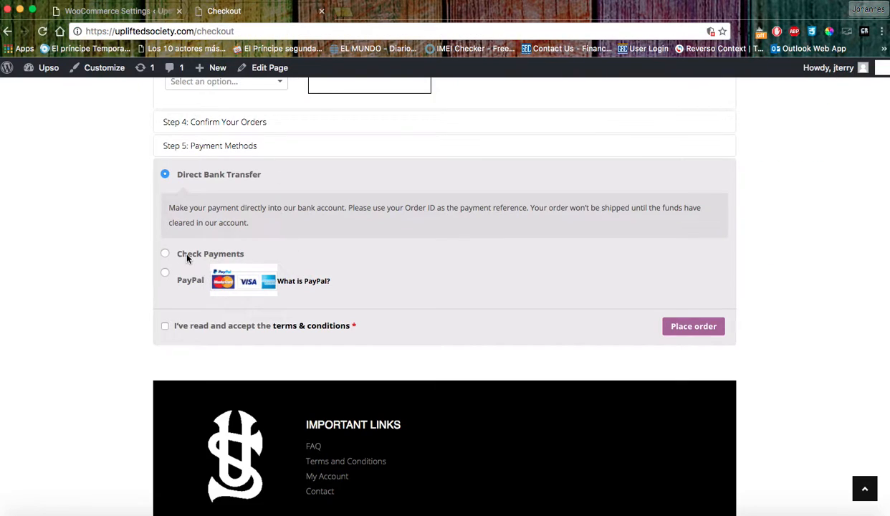
click(164, 255)
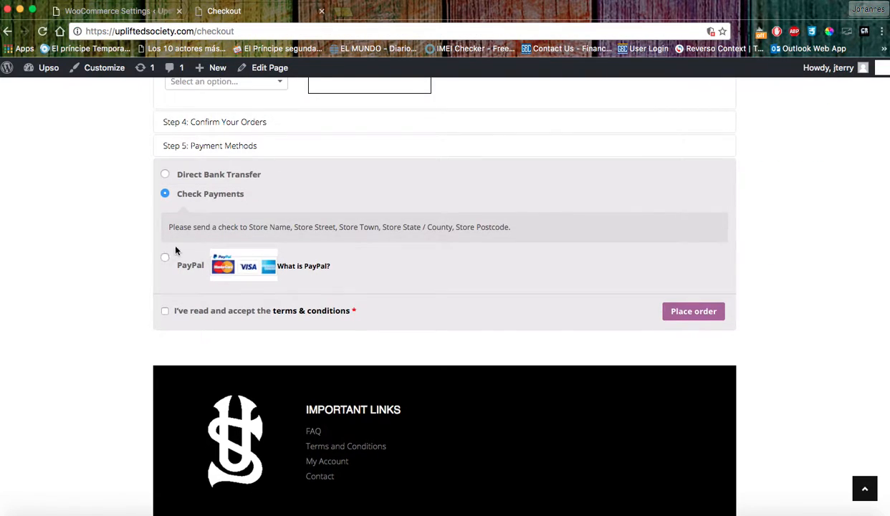
drag(510, 227, 174, 225)
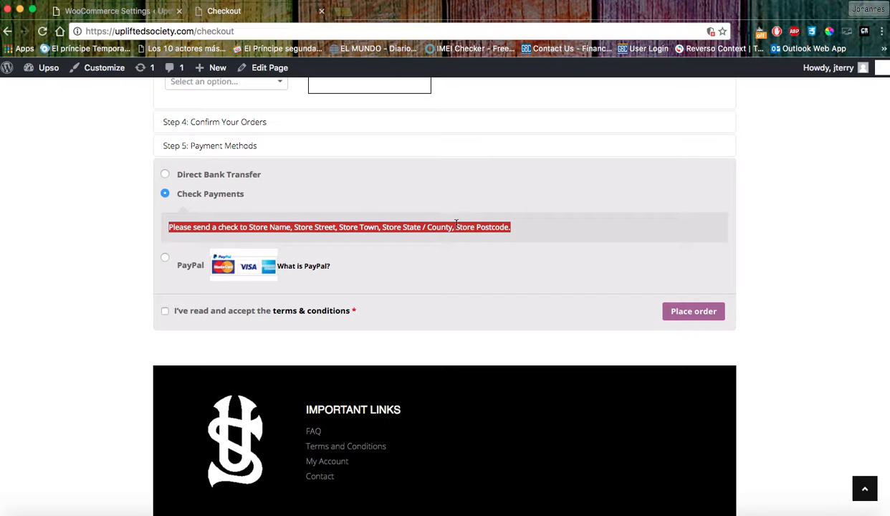
click(147, 13)
scroll(401, 337, up, 5)
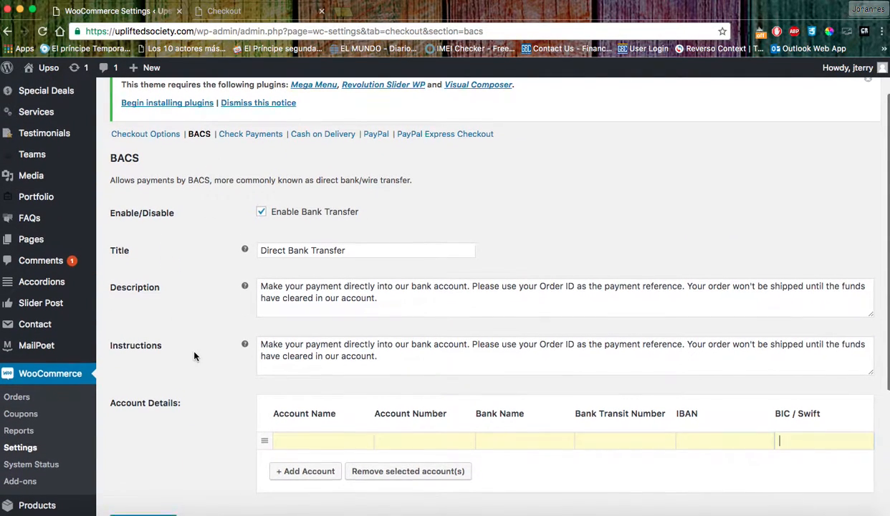
scroll(185, 358, down, 3)
Open the Check Payments settings and inspect the store address placeholders in its description.
click(8, 33)
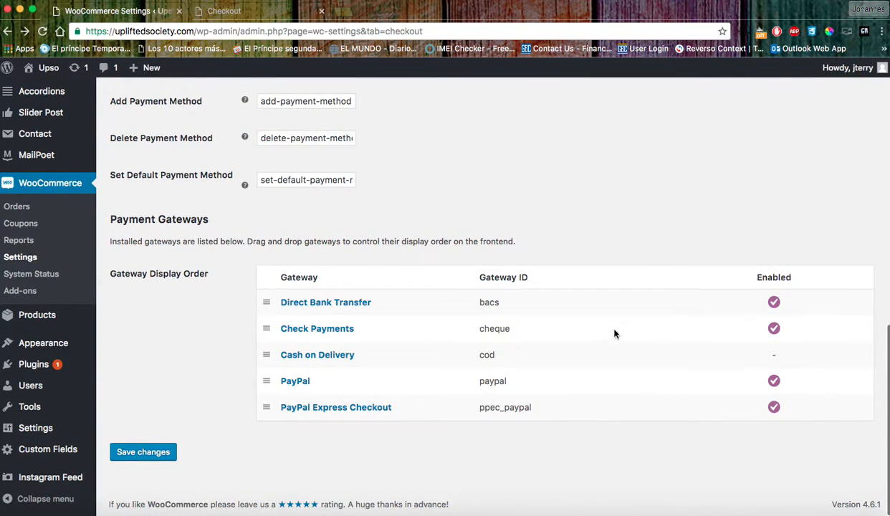
click(315, 334)
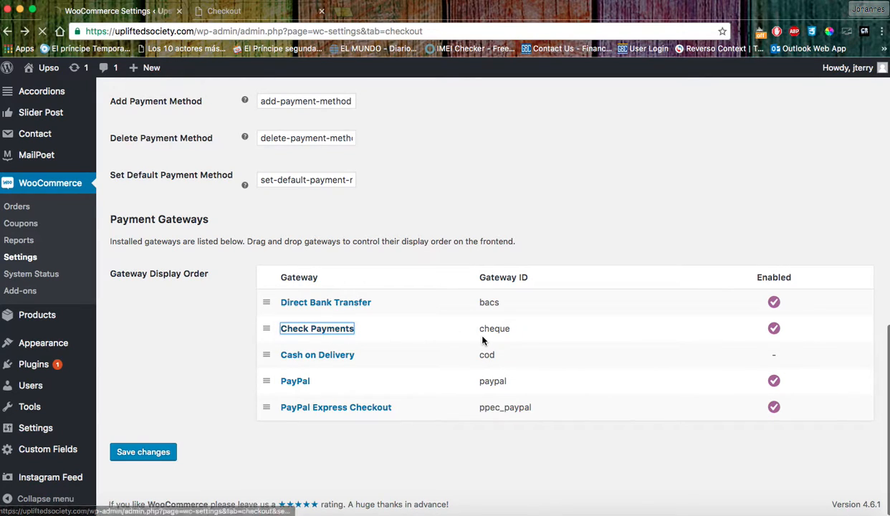
scroll(465, 356, down, 3)
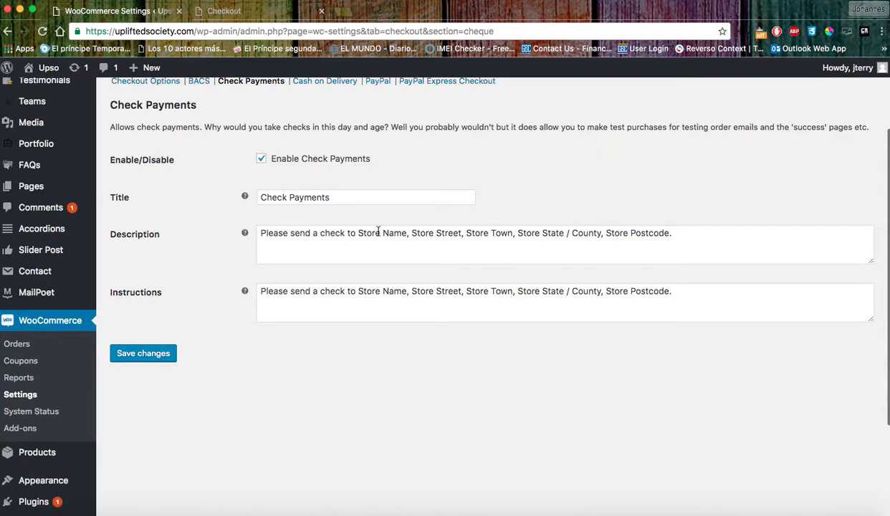
drag(357, 233, 673, 234)
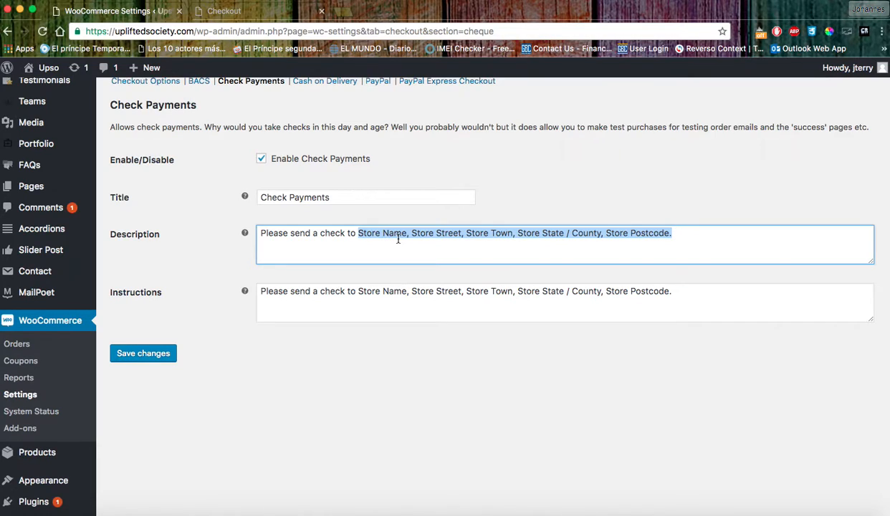
key(Right)
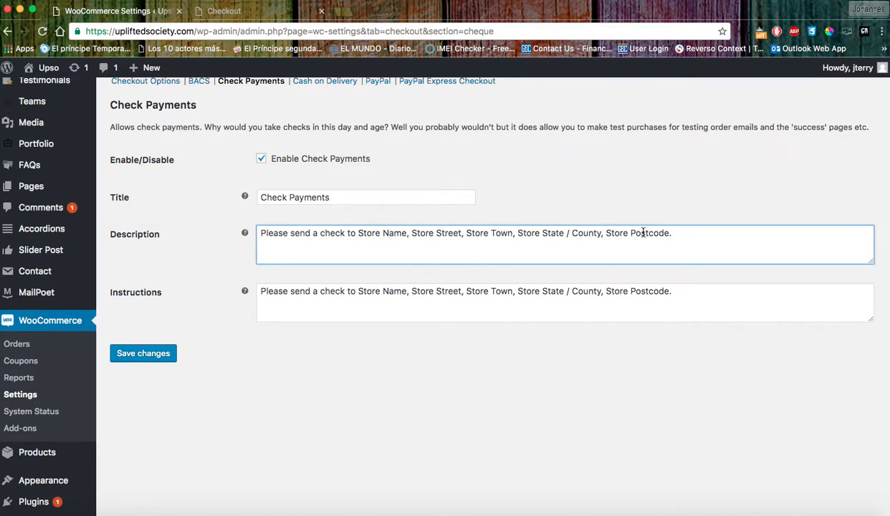
Save the Check Payments settings and return to the payment gateways list.
click(146, 354)
click(8, 32)
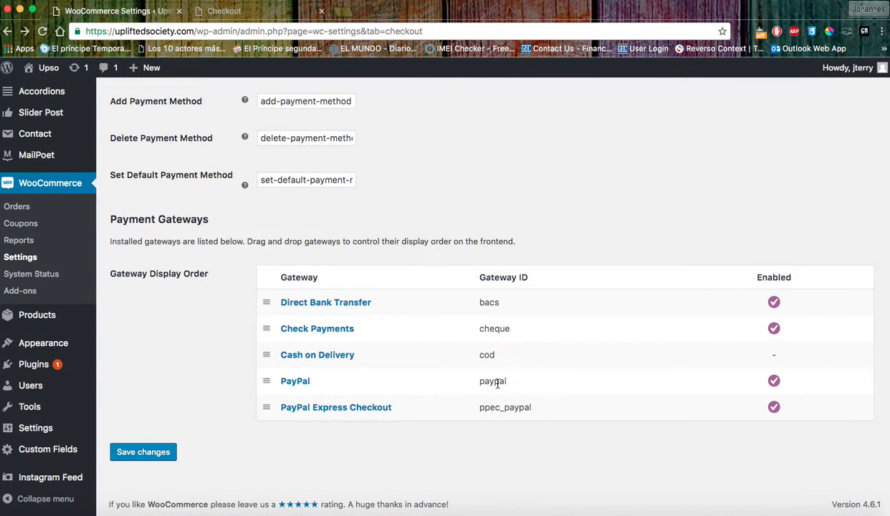
scroll(501, 393, up, 10)
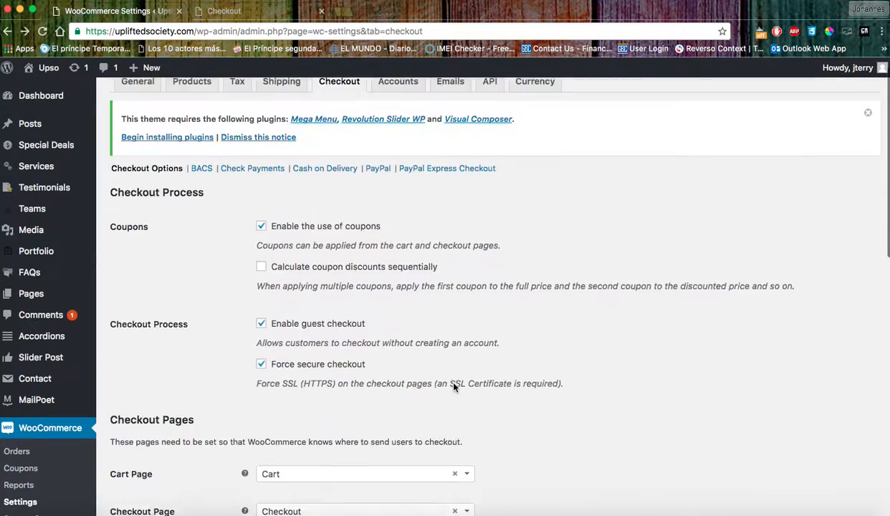
scroll(382, 245, down, 1)
Review PayPal's e-mail, invoice prefix WC-, Capture action and empty API credentials, then open Accounts settings.
click(378, 189)
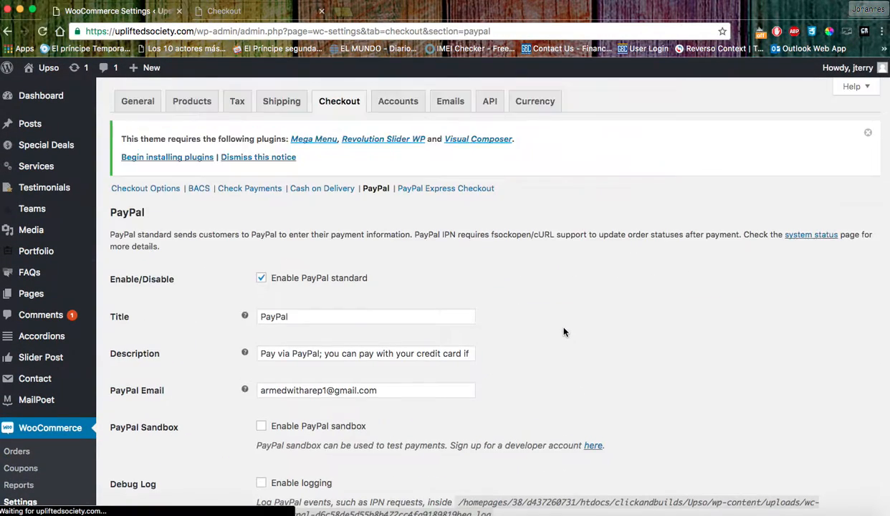
scroll(563, 334, down, 2)
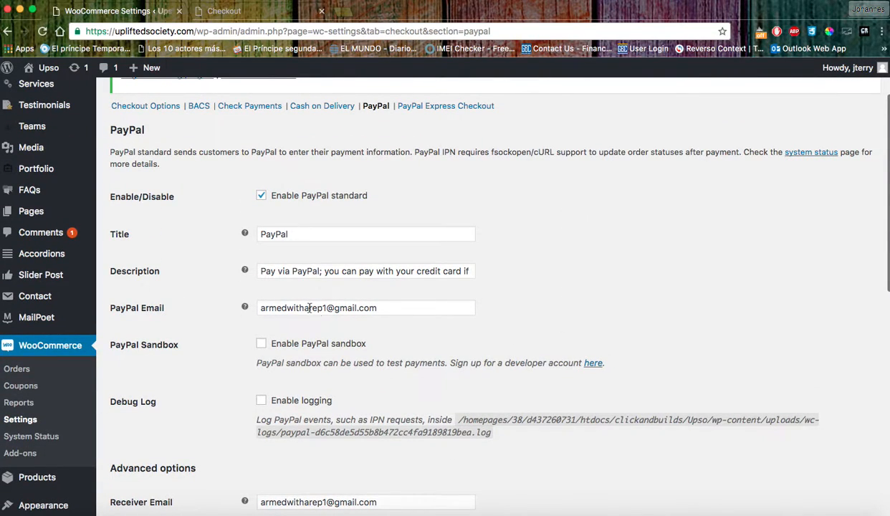
drag(378, 308, 220, 303)
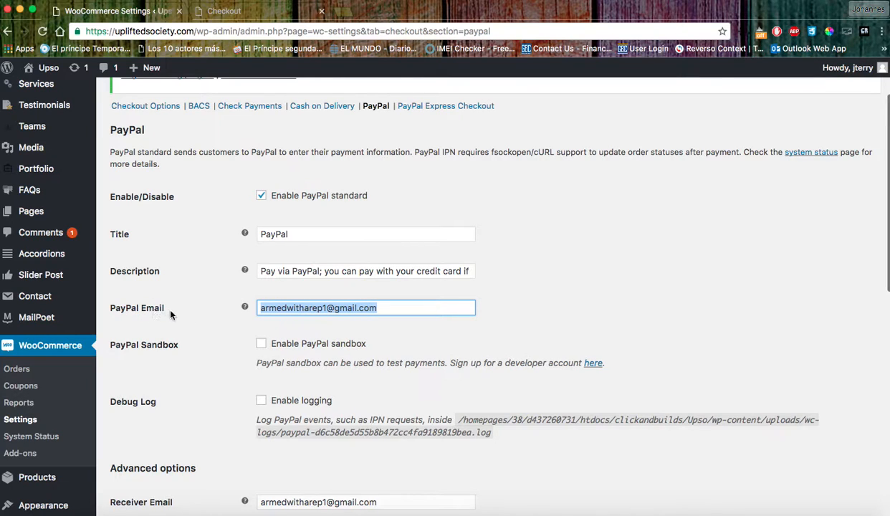
scroll(179, 323, down, 3)
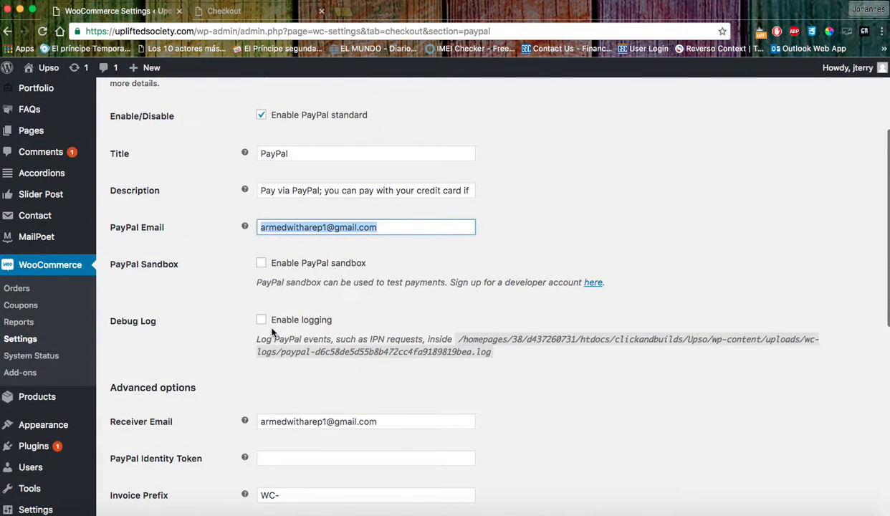
scroll(272, 331, down, 4)
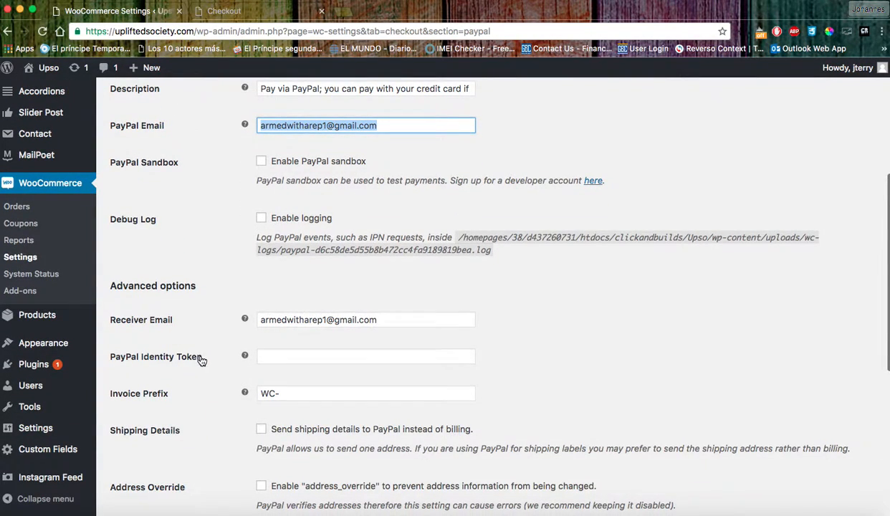
scroll(202, 360, down, 10)
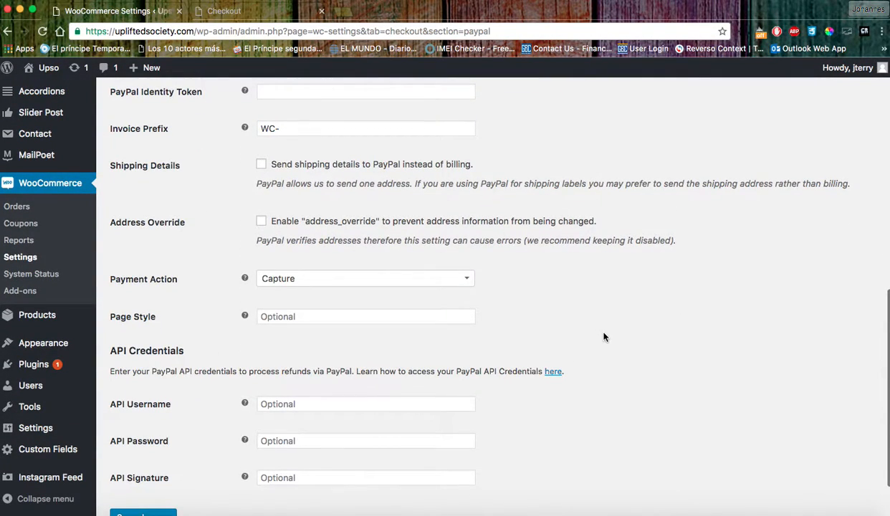
scroll(604, 339, down, 2)
scroll(604, 341, up, 7)
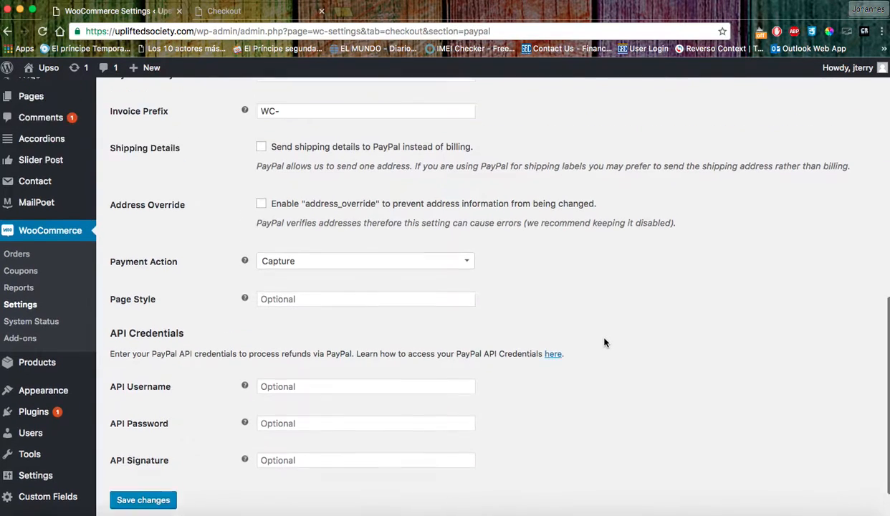
scroll(604, 343, up, 8)
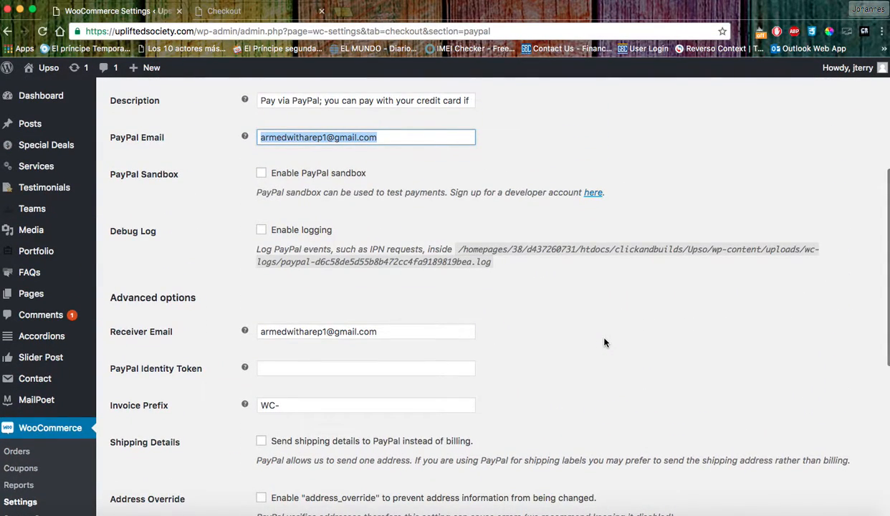
scroll(603, 343, up, 5)
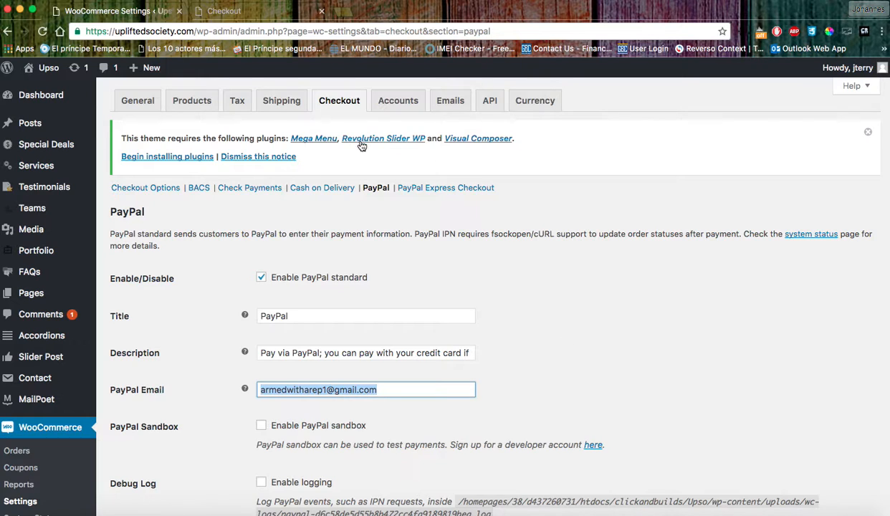
click(408, 102)
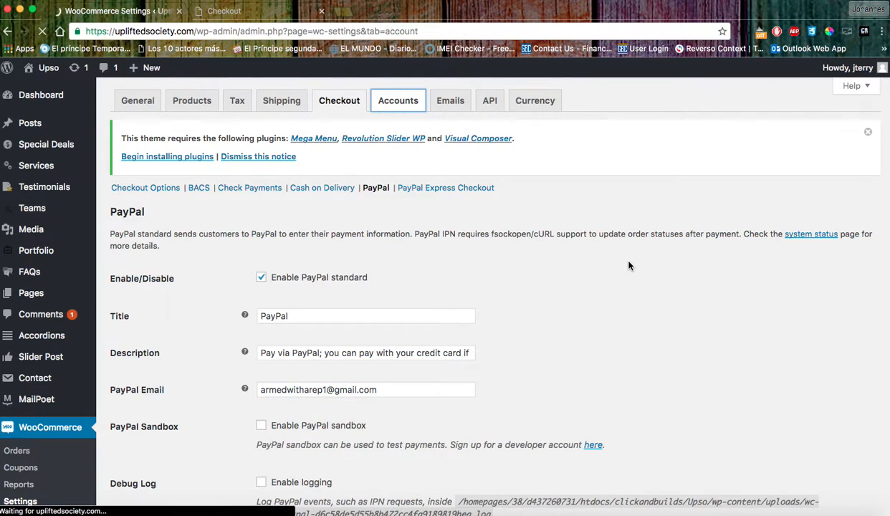
Scroll through the customer Accounts settings page.
scroll(611, 259, down, 9)
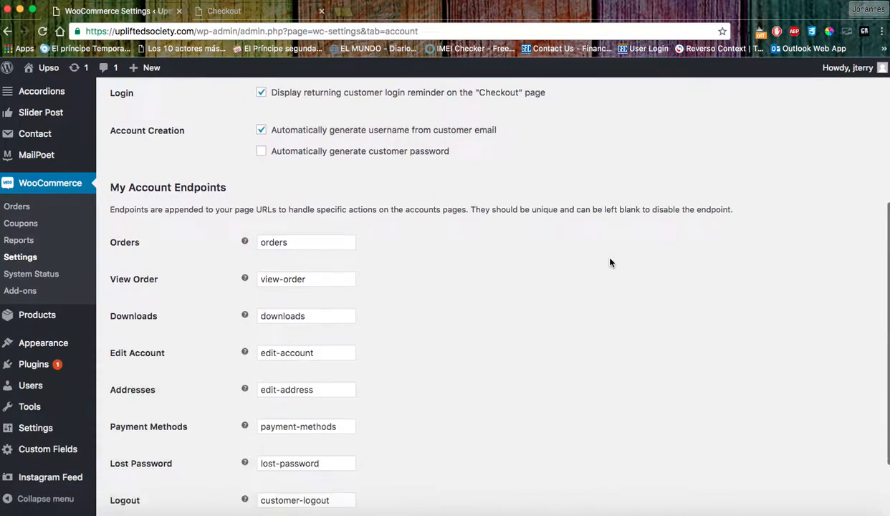
scroll(610, 262, up, 9)
scroll(610, 262, down, 9)
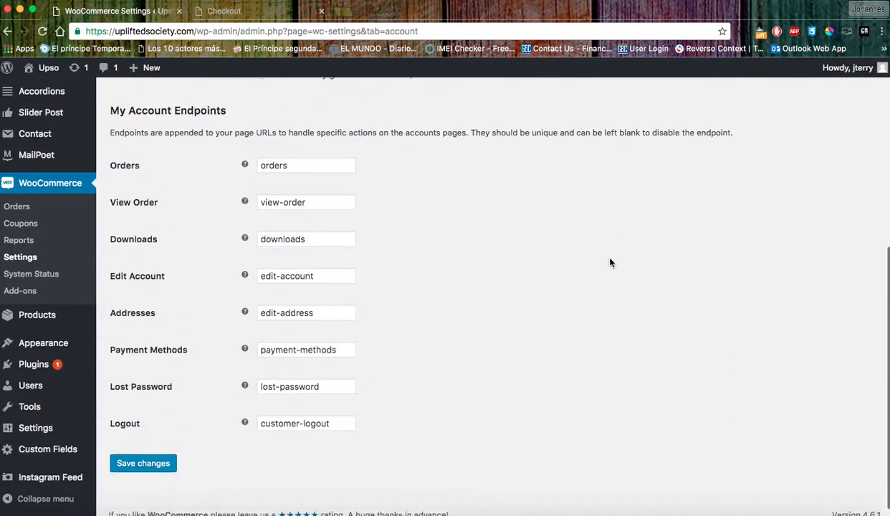
scroll(573, 240, up, 6)
scroll(568, 237, up, 1)
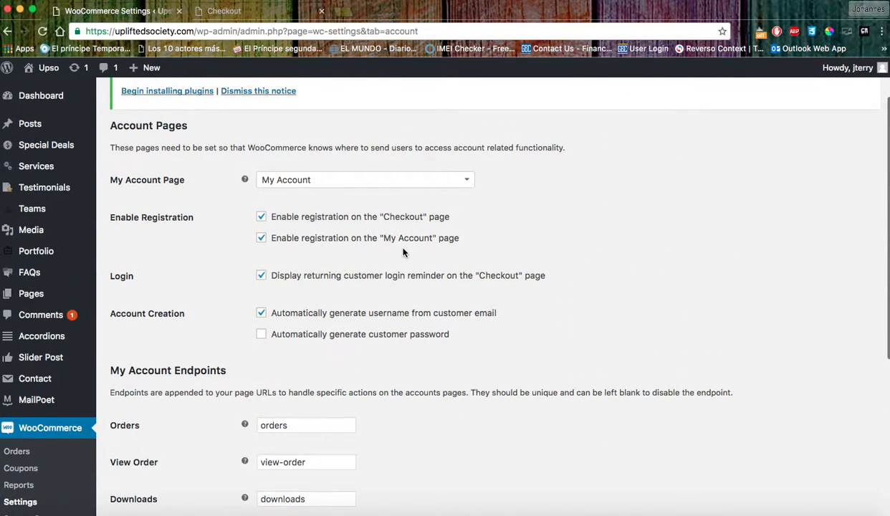
scroll(399, 220, down, 8)
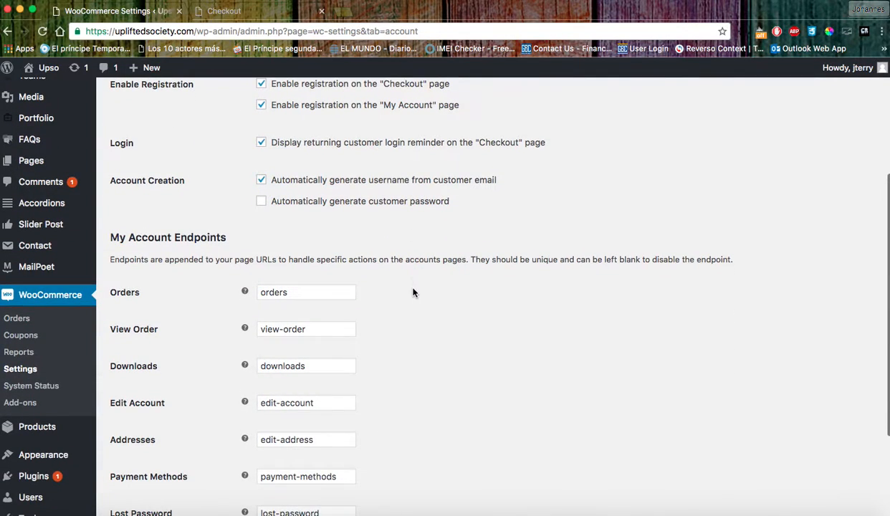
scroll(458, 326, up, 10)
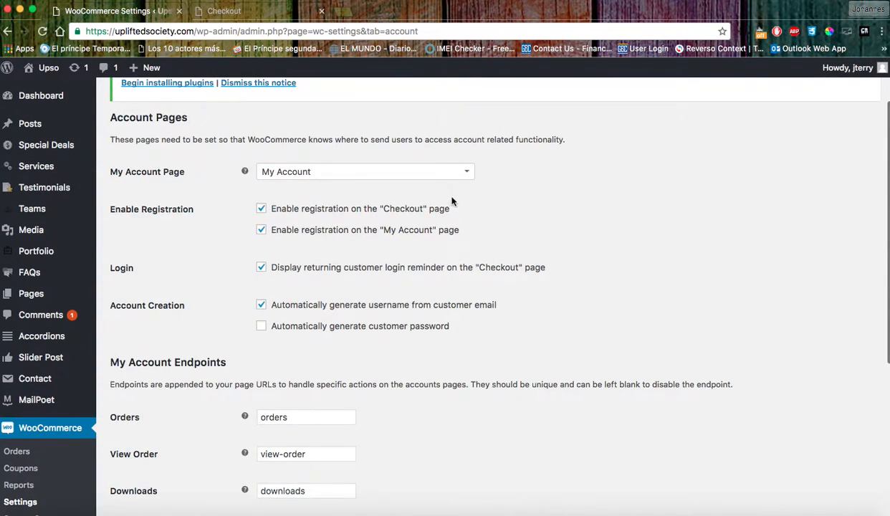
Review the Emails notification list, then bring up the API settings with REST API enabled.
click(457, 103)
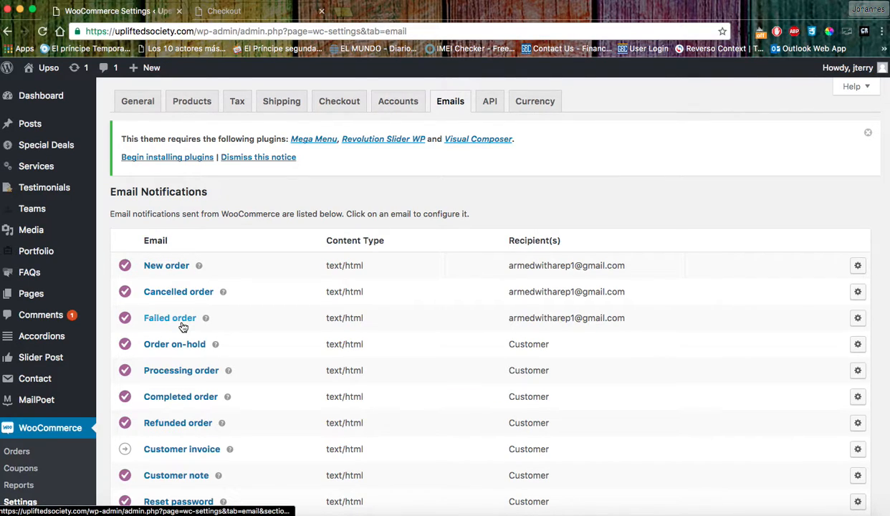
scroll(656, 316, up, 1)
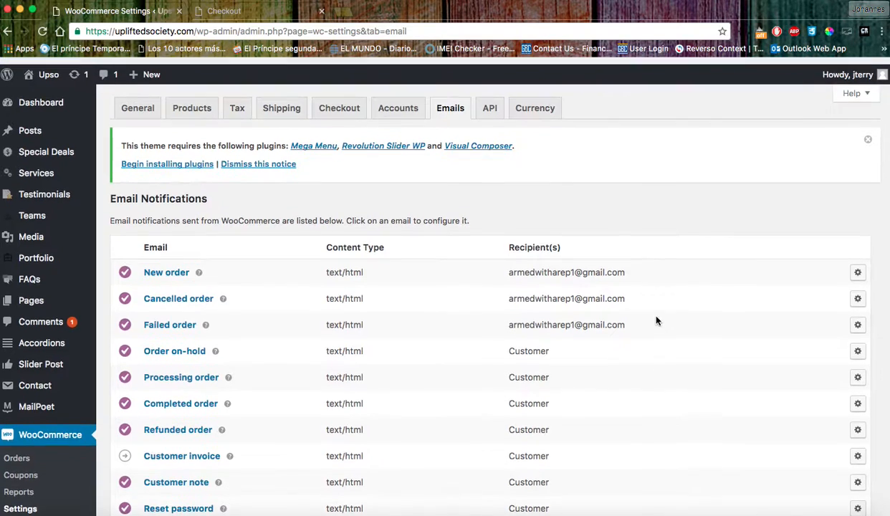
click(485, 109)
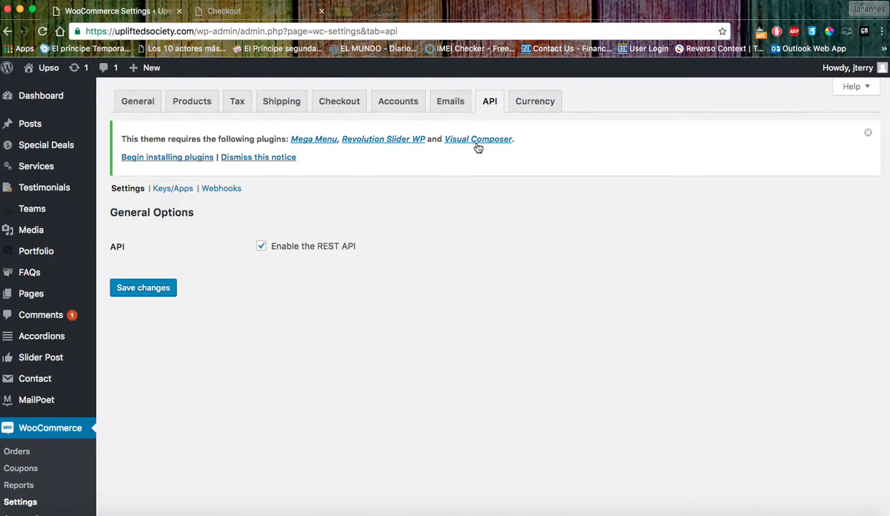
Open the Currency Switcher settings and inspect the USD code in the CAD/USD currency table.
click(520, 108)
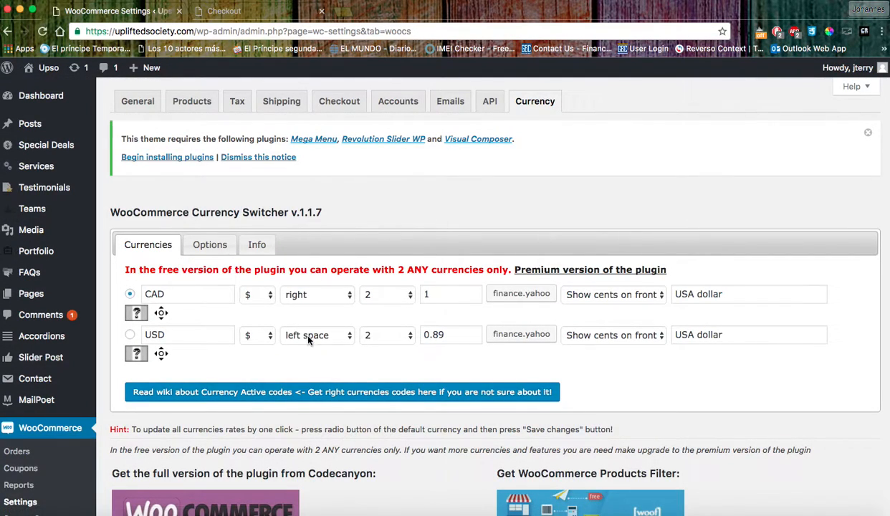
scroll(323, 342, down, 1)
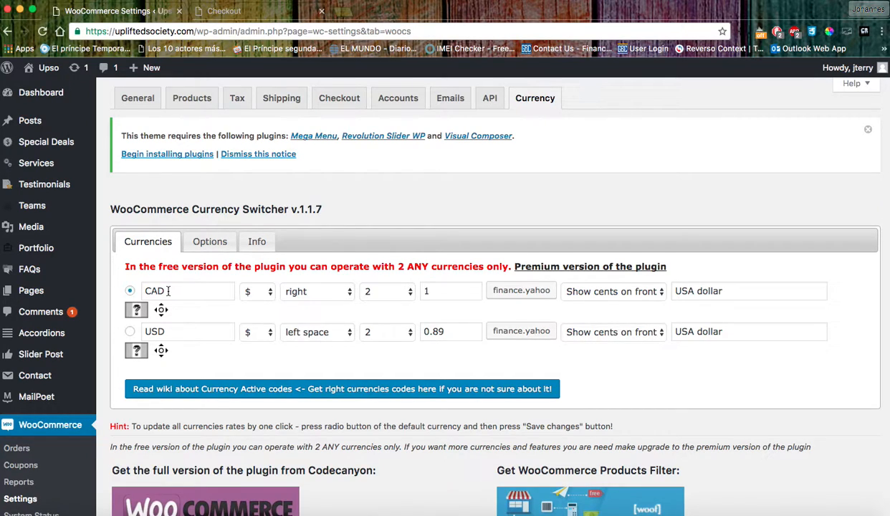
drag(170, 333, 120, 339)
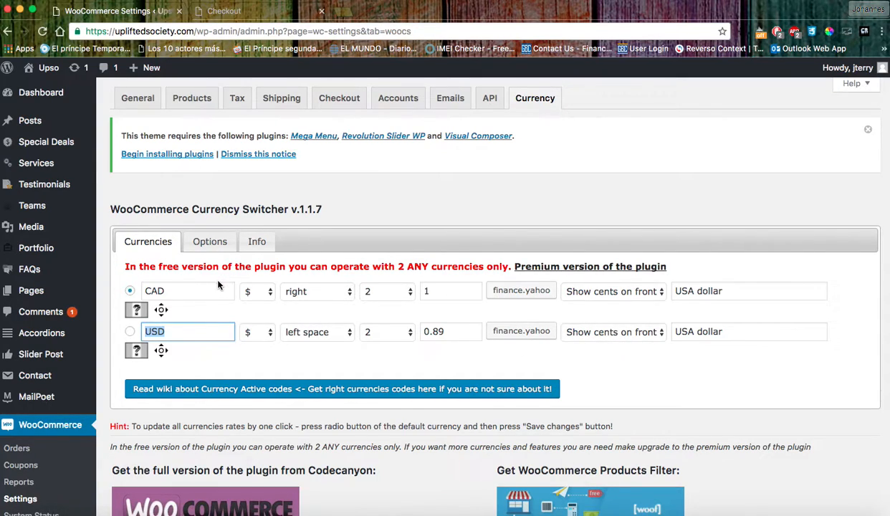
Look over the switcher display Options, then return to the Currencies list.
click(212, 240)
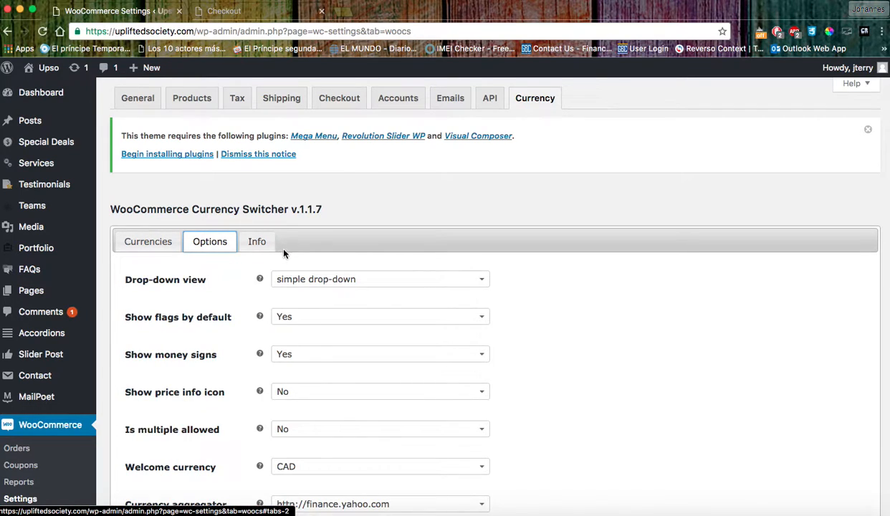
scroll(401, 369, down, 5)
scroll(372, 365, up, 5)
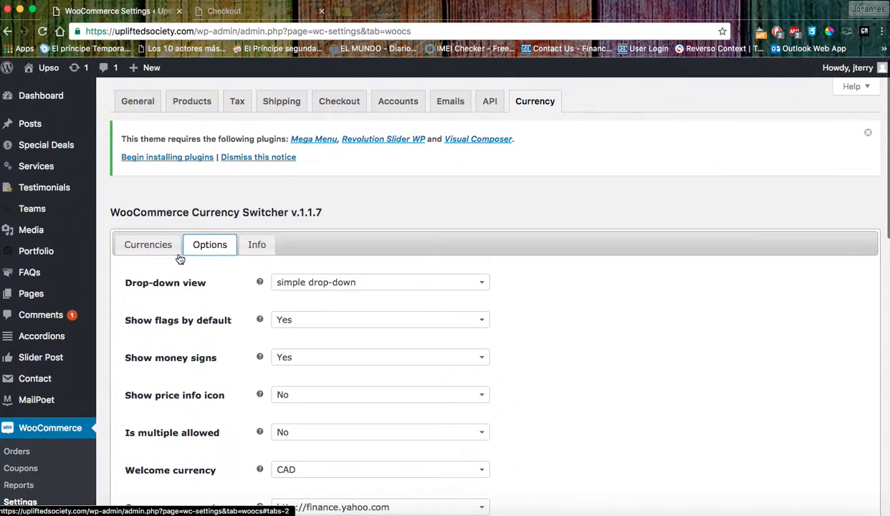
click(149, 244)
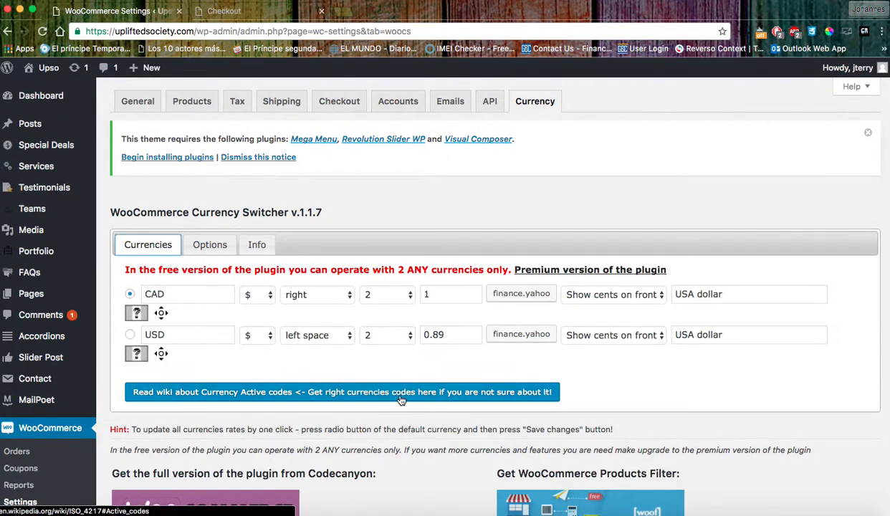
scroll(358, 394, down, 1)
scroll(487, 381, down, 3)
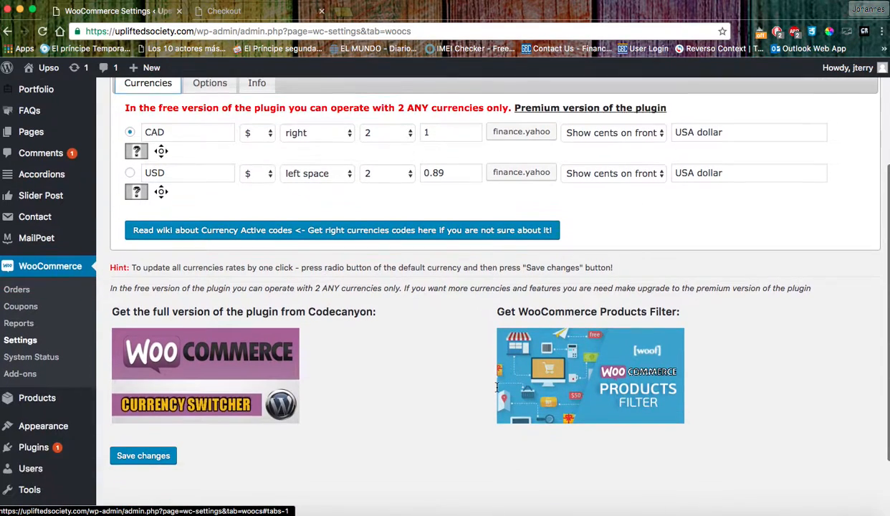
scroll(315, 429, up, 4)
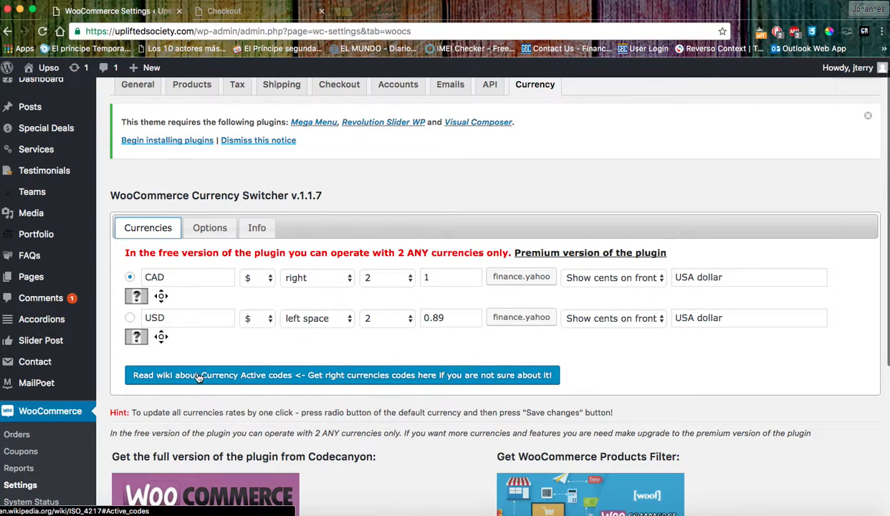
Recheck the Options: simple drop-down, flags shown, CAD as welcome currency.
click(209, 227)
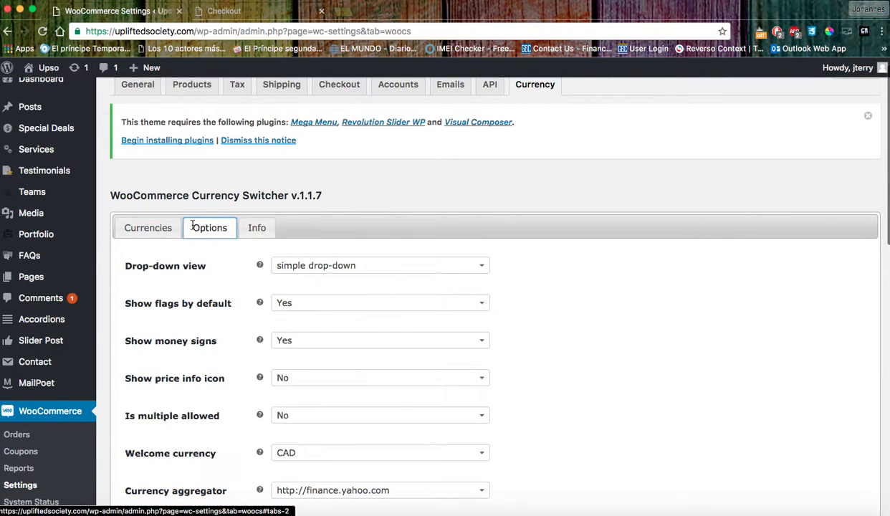
scroll(417, 324, down, 8)
scroll(418, 324, down, 5)
scroll(387, 315, up, 15)
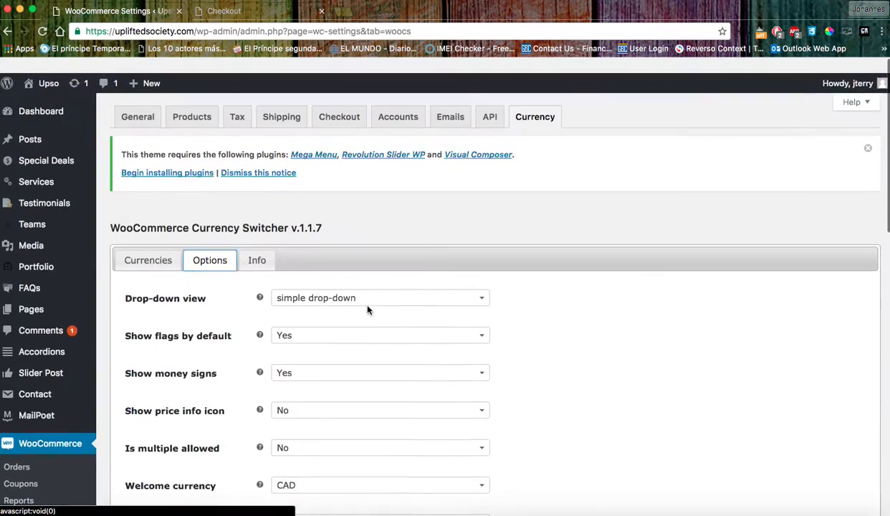
Read through the Currency Switcher's Info panel.
click(261, 246)
scroll(471, 301, down, 1)
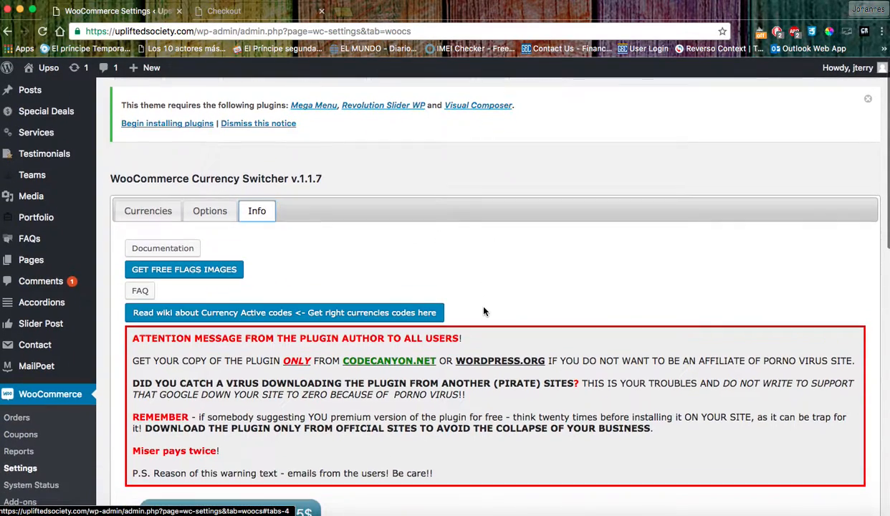
scroll(483, 308, down, 3)
scroll(484, 308, down, 10)
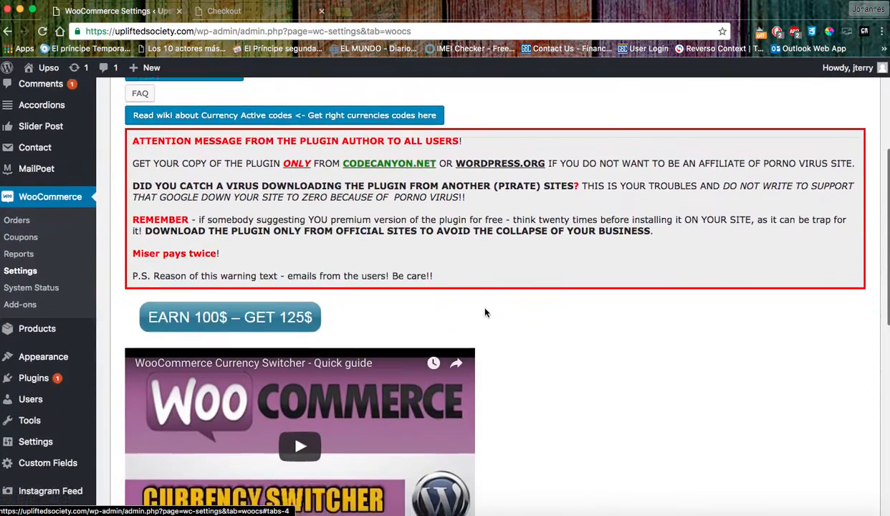
scroll(485, 313, up, 3)
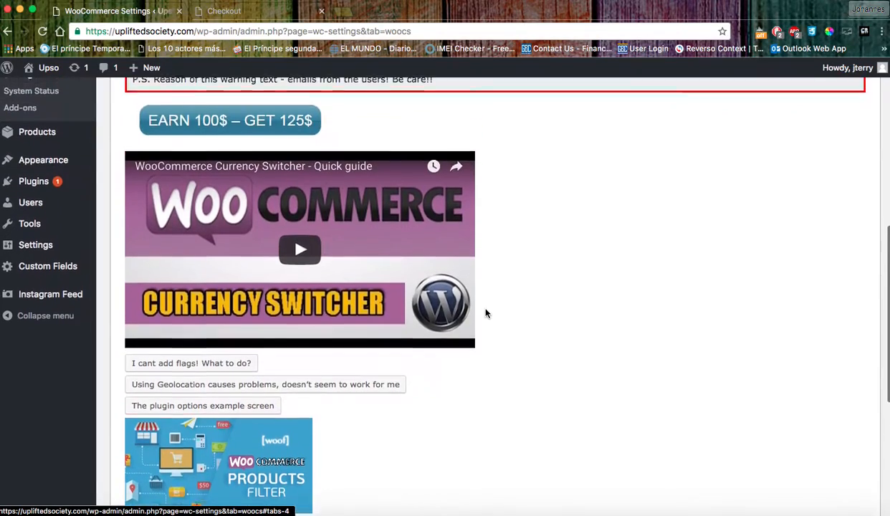
scroll(484, 313, down, 8)
scroll(485, 313, down, 1)
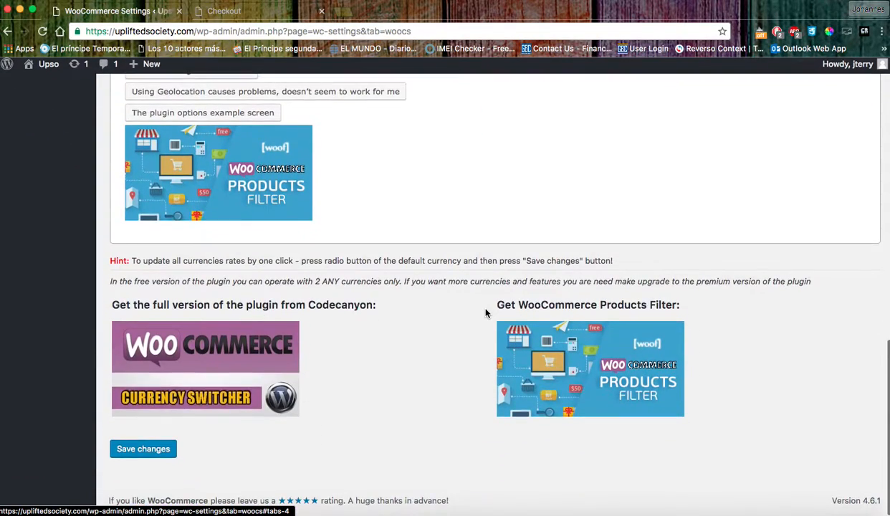
scroll(458, 315, up, 15)
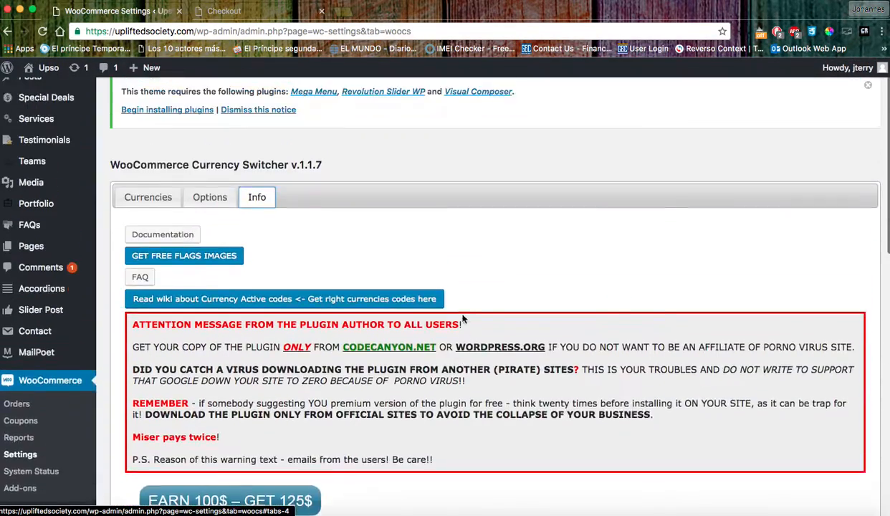
Return to the Currencies table and look it over.
click(149, 244)
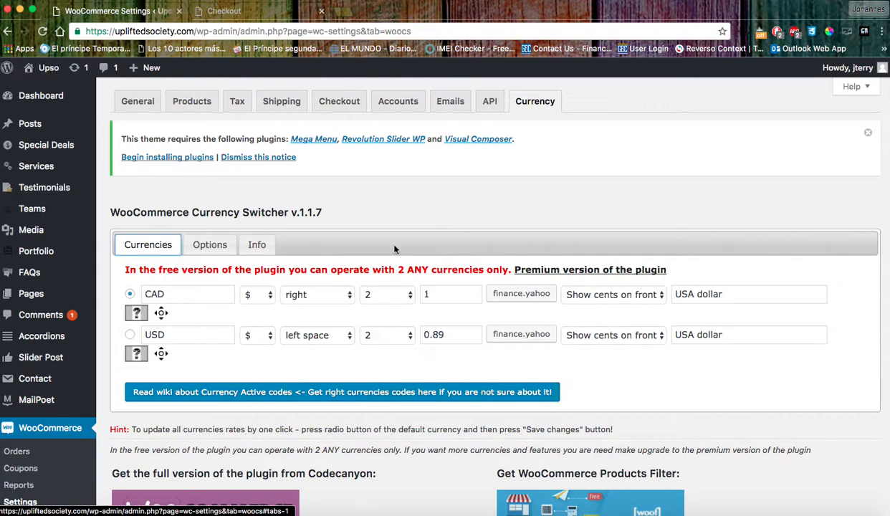
scroll(170, 350, down, 3)
scroll(215, 215, up, 3)
On the live checkout, choose PayPal, accept the terms and try placing the order.
click(228, 11)
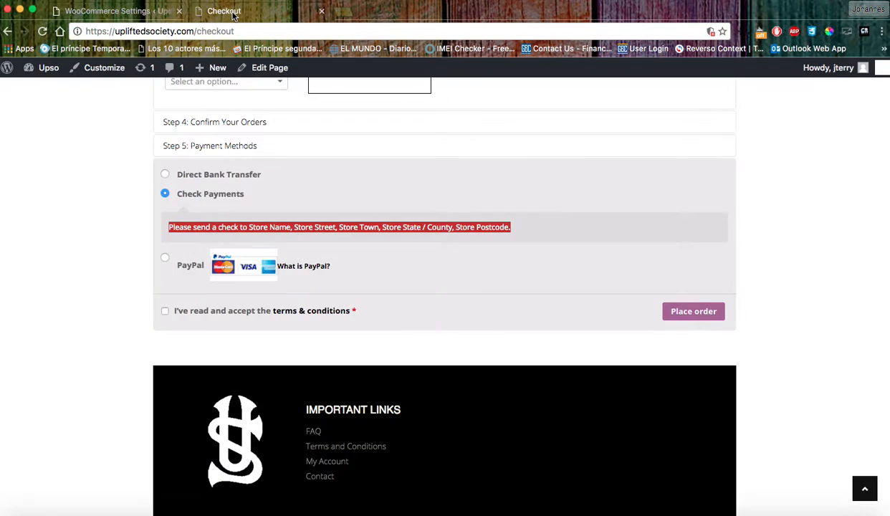
click(164, 258)
click(165, 313)
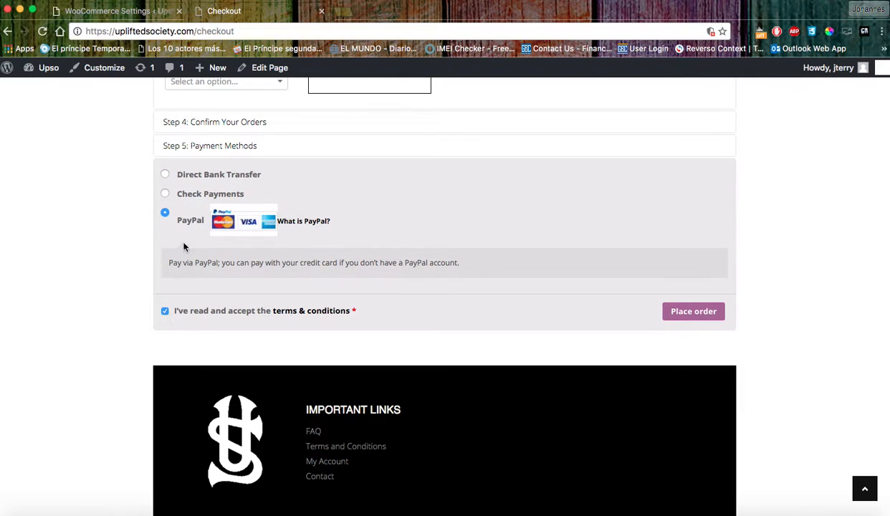
click(725, 312)
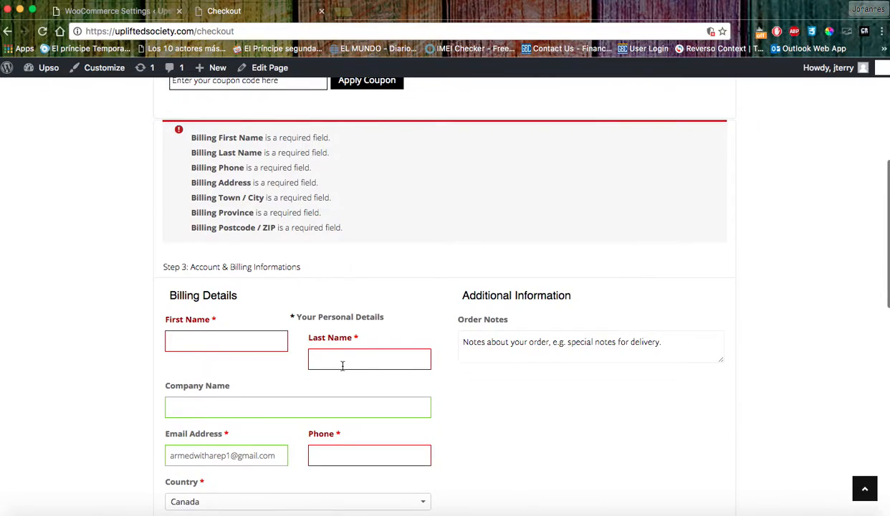
Fill the billing details from a saved address, reselect PayPal and place the order.
click(220, 345)
text(joh)
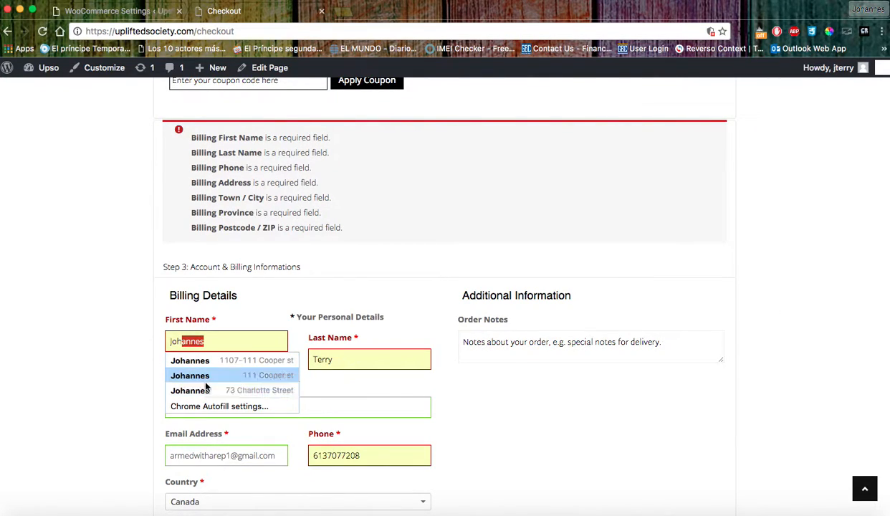
click(199, 361)
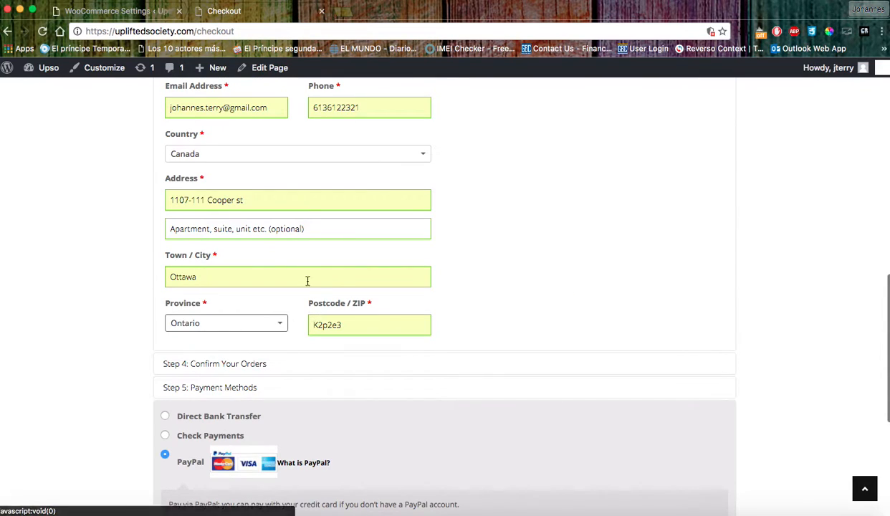
scroll(560, 365, down, 2)
scroll(561, 365, down, 3)
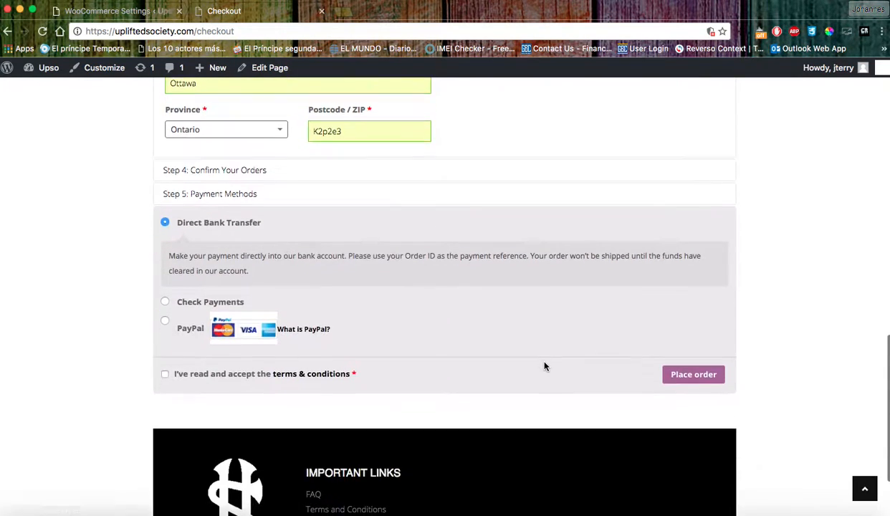
click(165, 314)
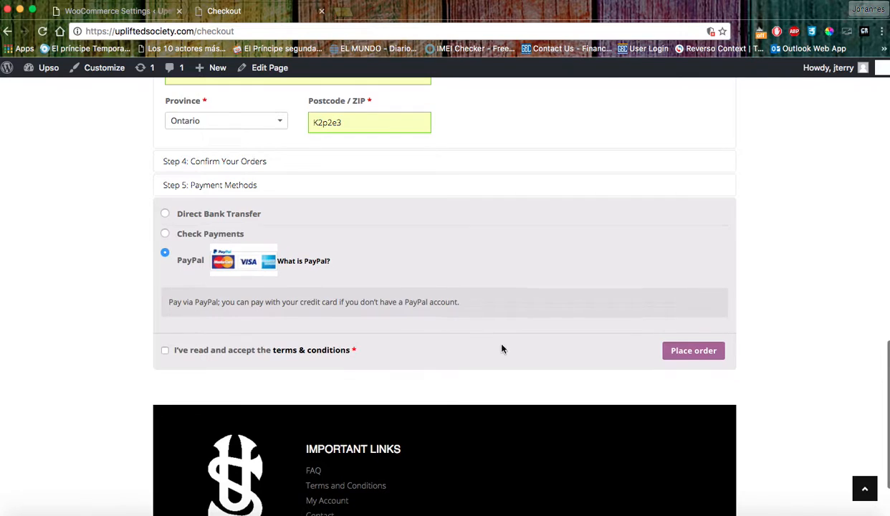
click(677, 349)
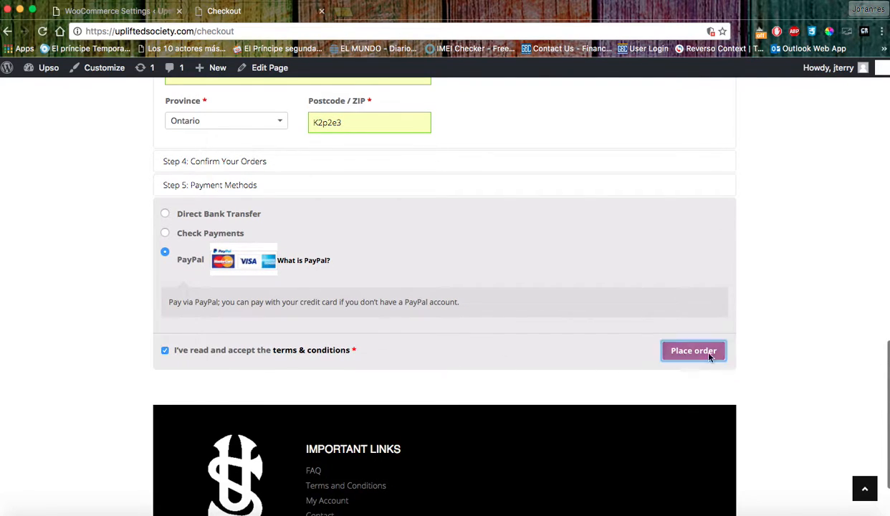
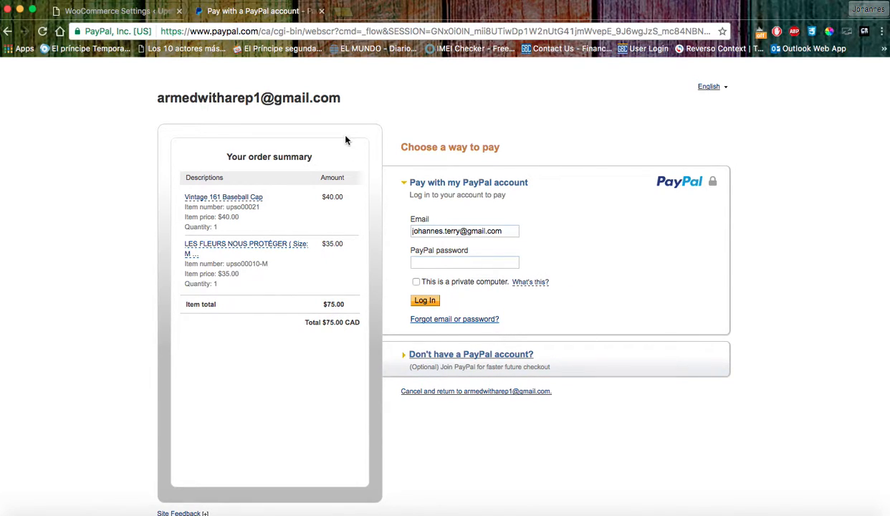
Leave PayPal, return to the store checkout and select Direct Bank Transfer as payment.
click(114, 11)
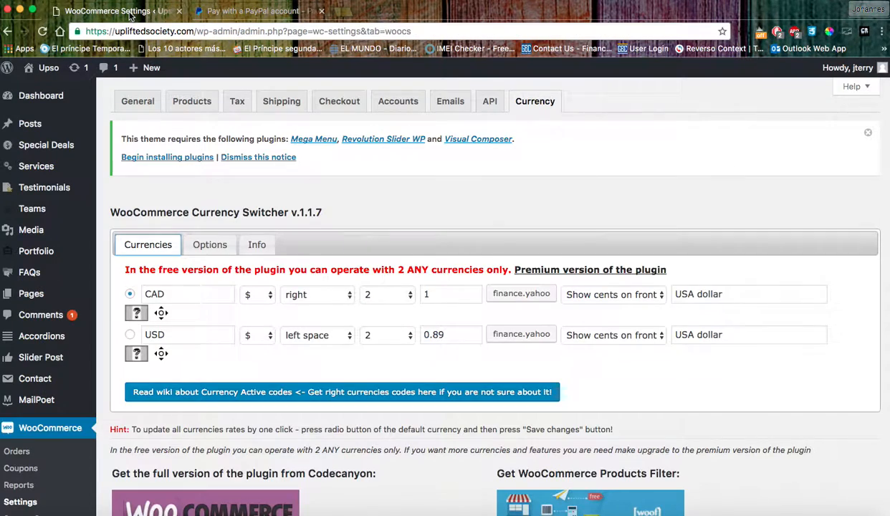
click(272, 12)
click(8, 30)
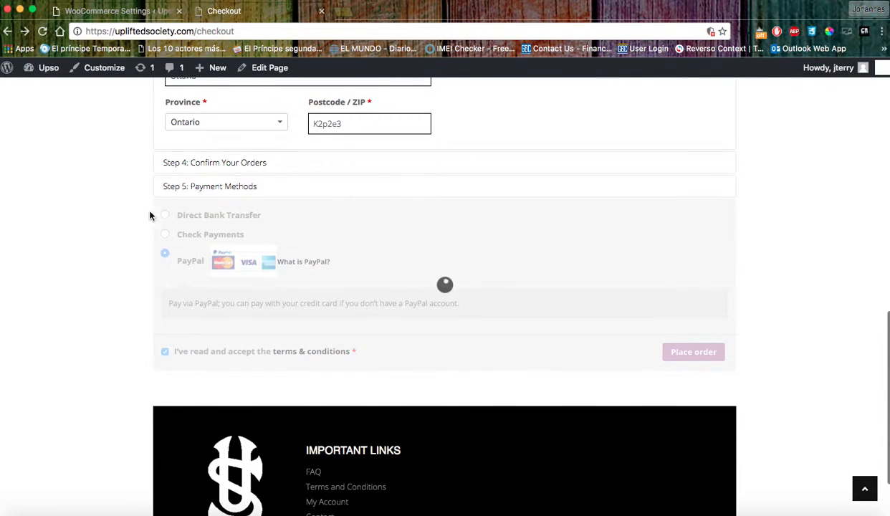
click(215, 214)
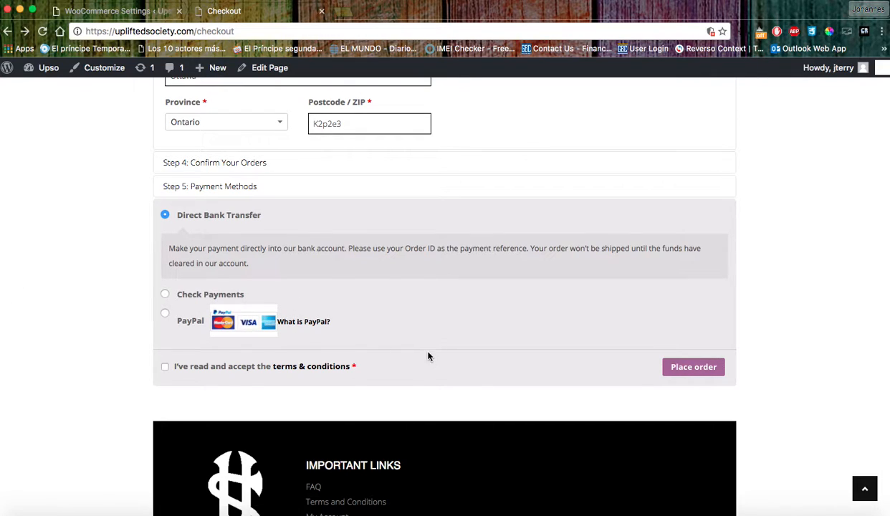
scroll(445, 348, up, 15)
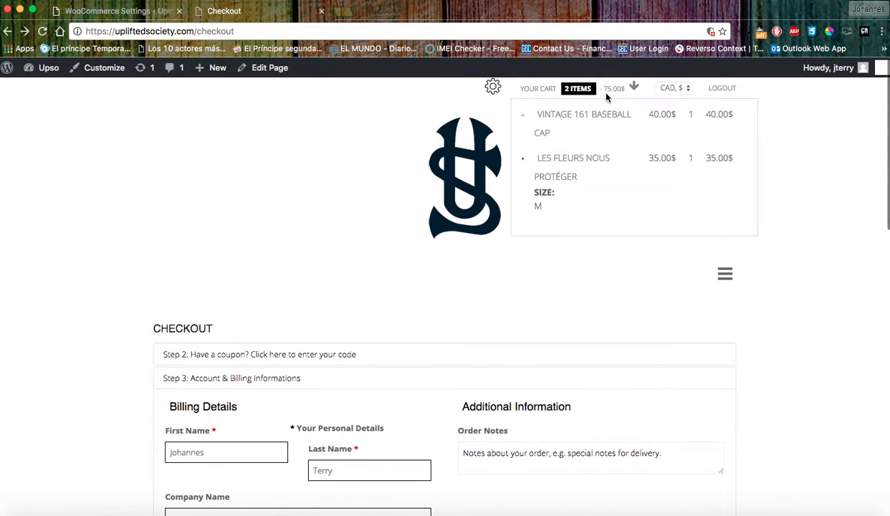
Log out of the store and open My Account's login and registration forms.
click(722, 88)
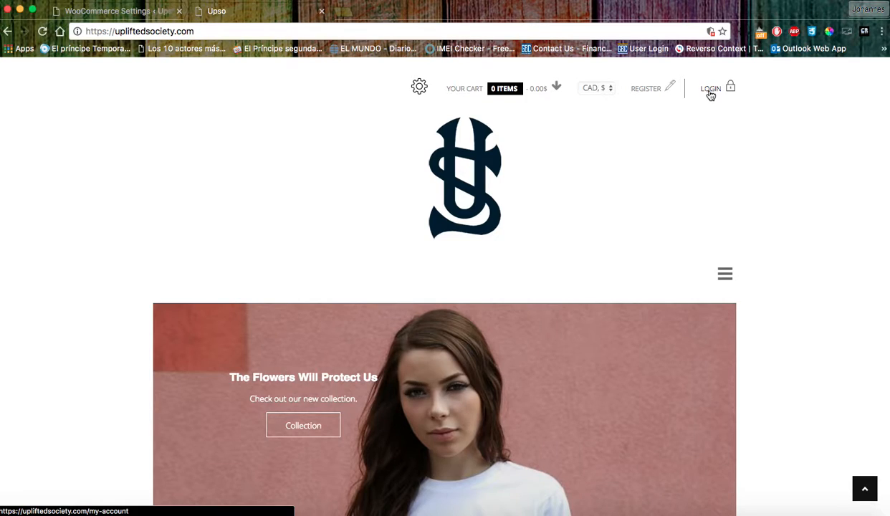
click(647, 91)
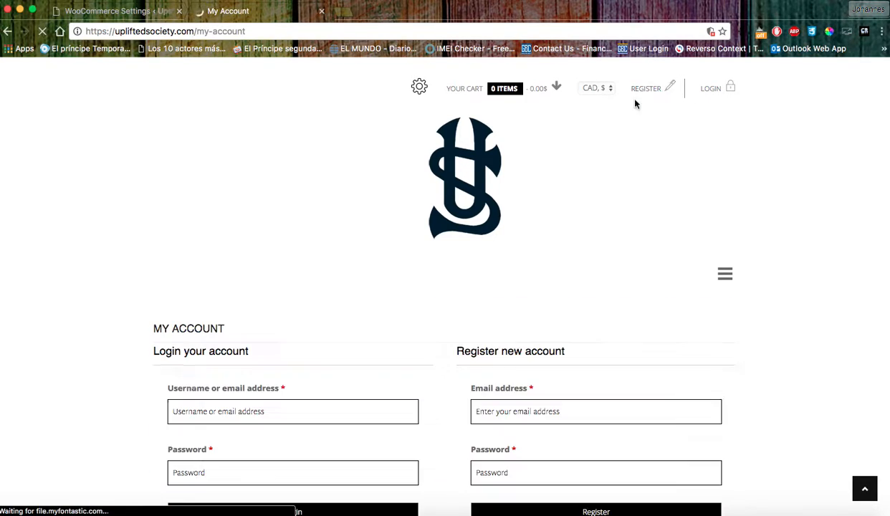
scroll(345, 295, down, 2)
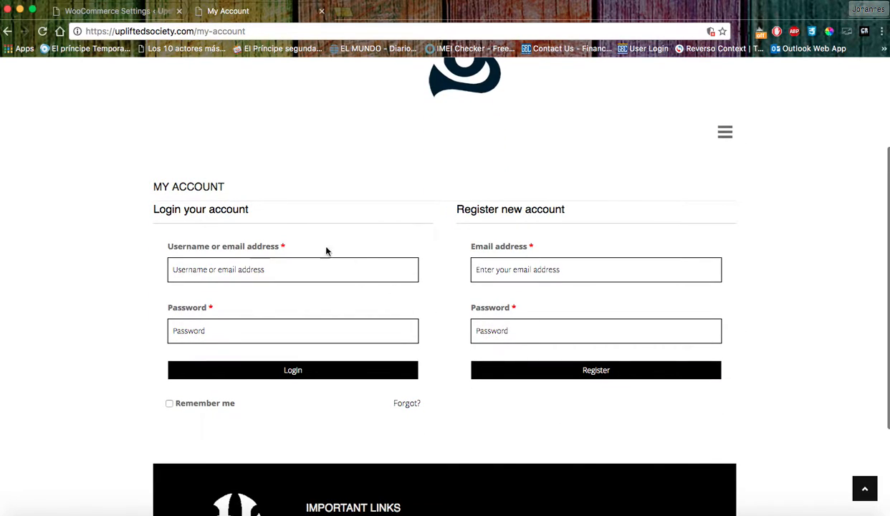
click(213, 280)
click(219, 334)
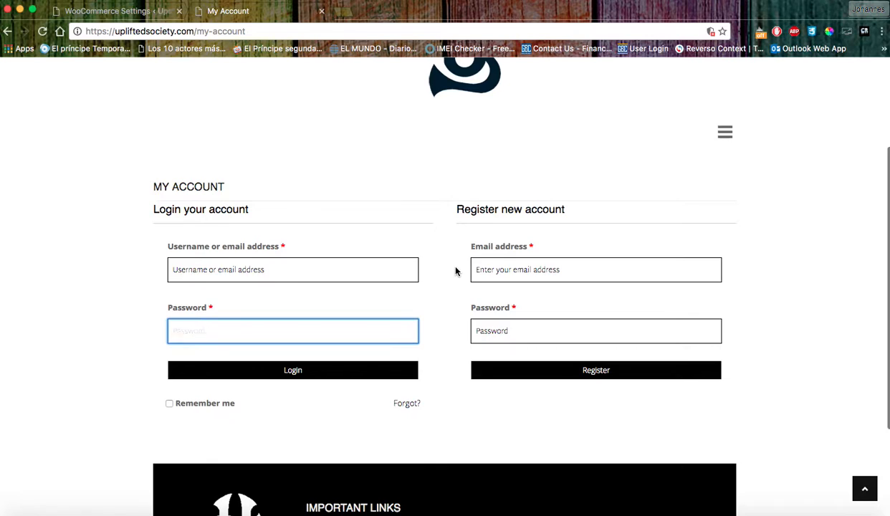
scroll(456, 270, up, 2)
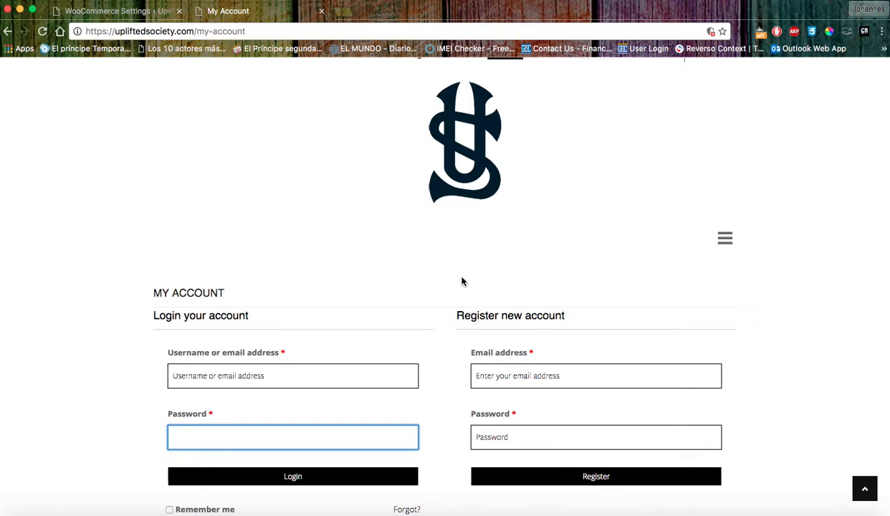
Check the currency dropdown without changing it, then open the site navigation menu.
scroll(679, 262, up, 1)
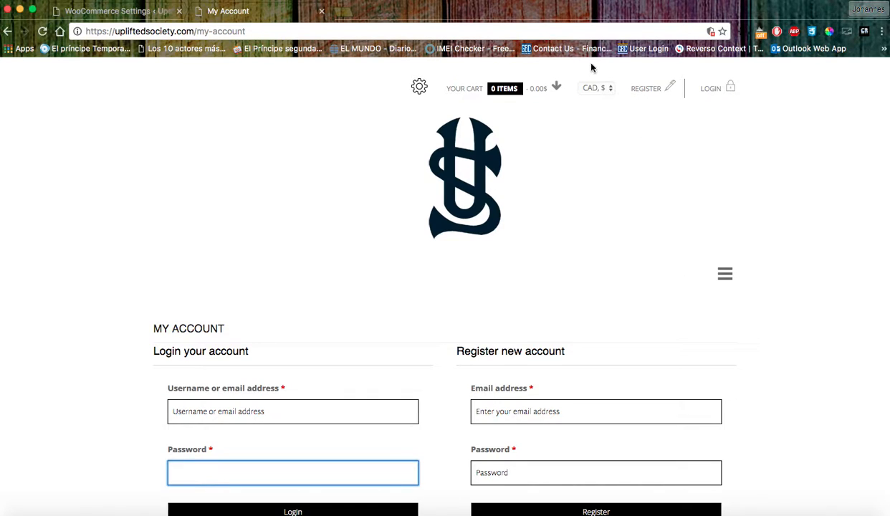
click(594, 88)
click(561, 226)
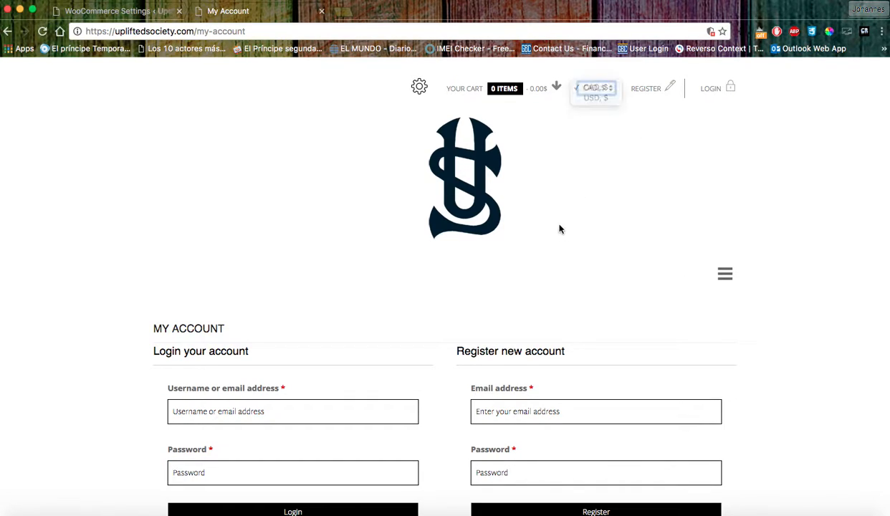
click(725, 273)
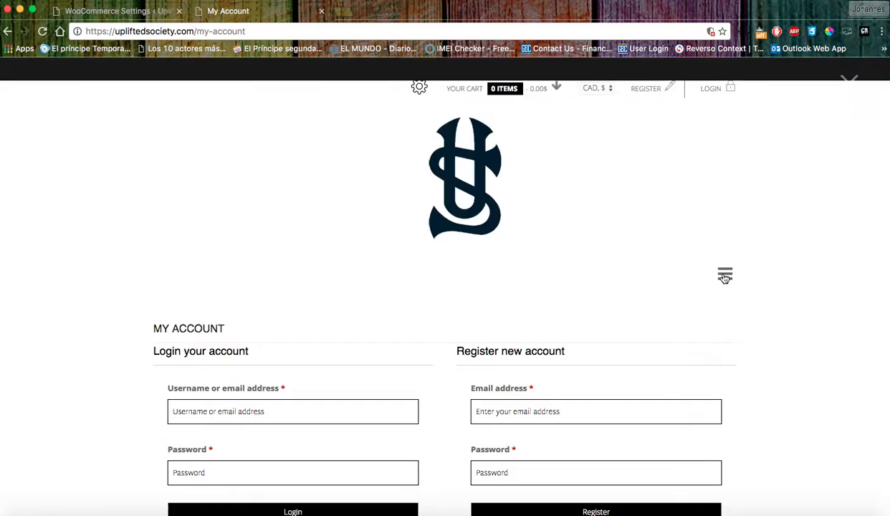
Go to the Shop page and switch its prices to USD.
click(459, 230)
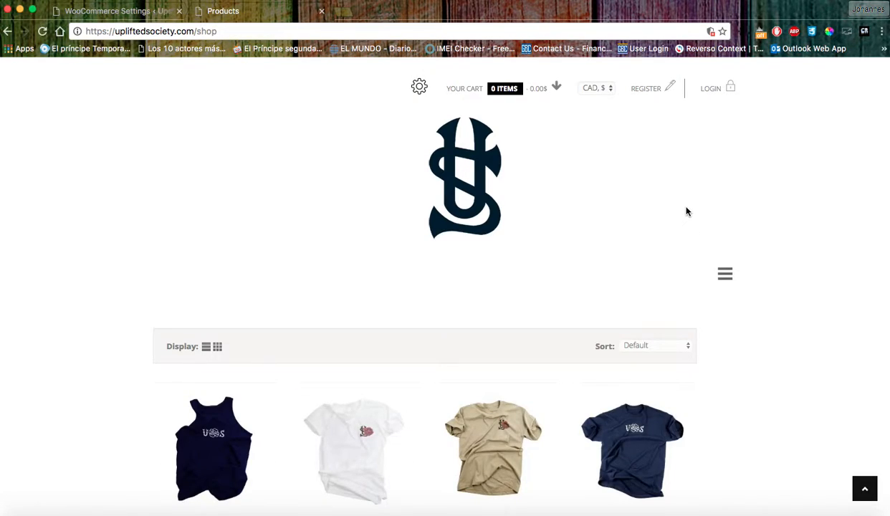
scroll(577, 185, down, 5)
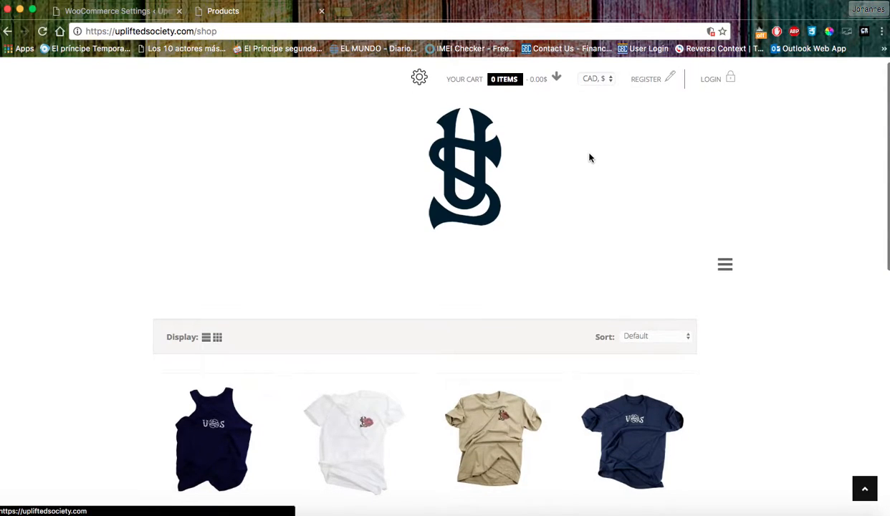
scroll(584, 234, up, 5)
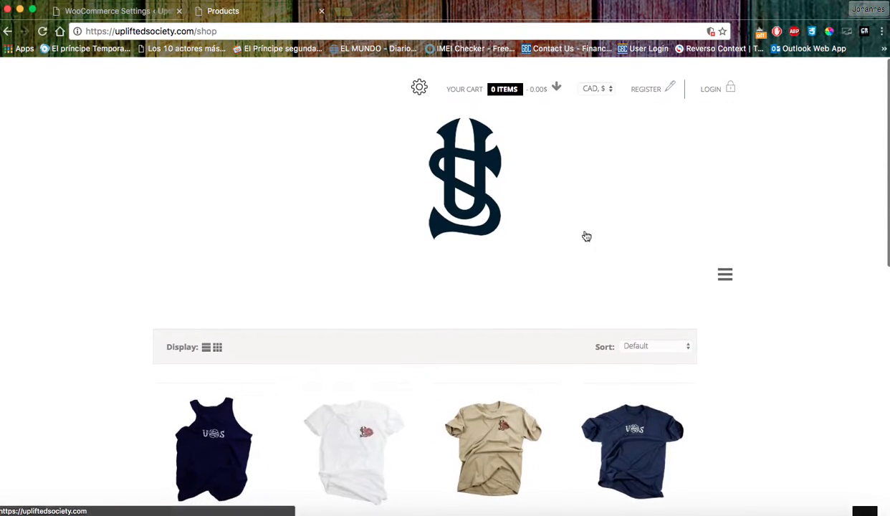
click(595, 87)
click(582, 98)
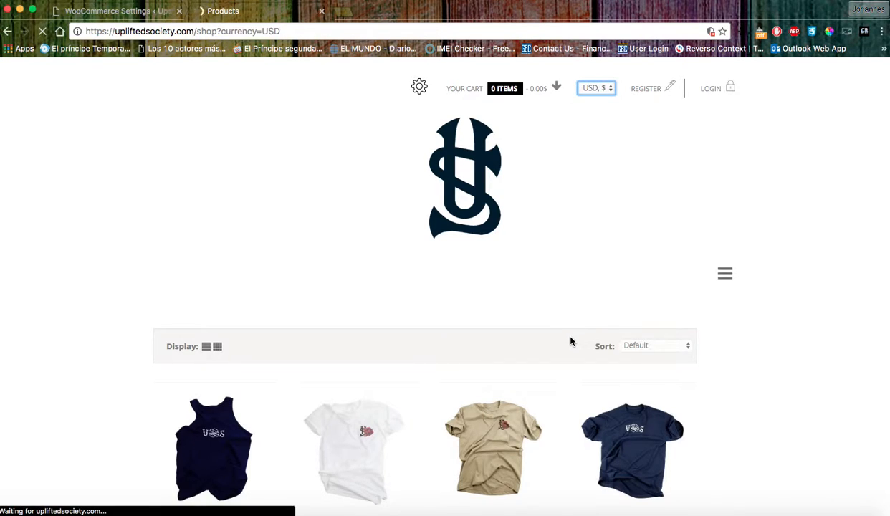
scroll(544, 358, down, 3)
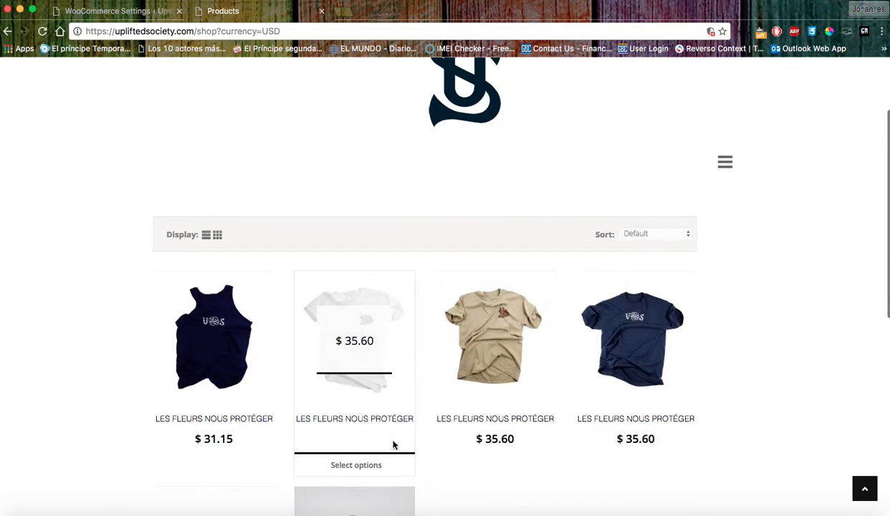
scroll(228, 410, down, 5)
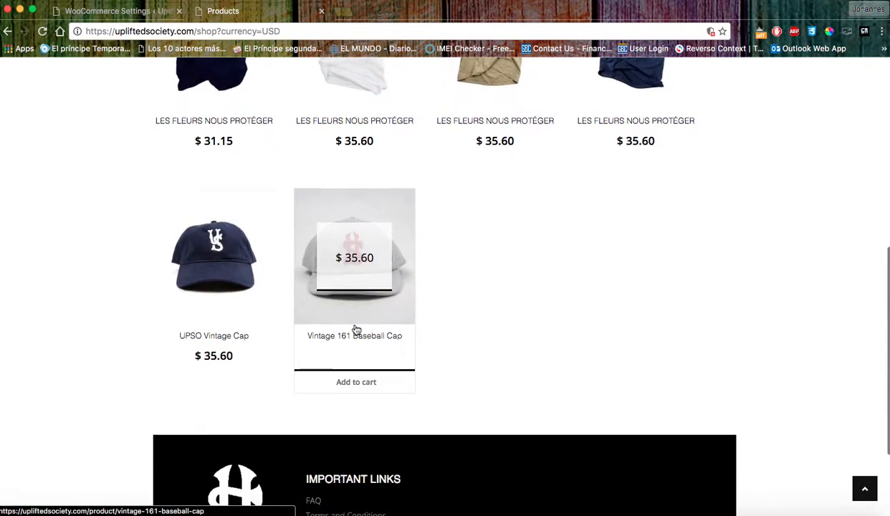
scroll(355, 329, up, 6)
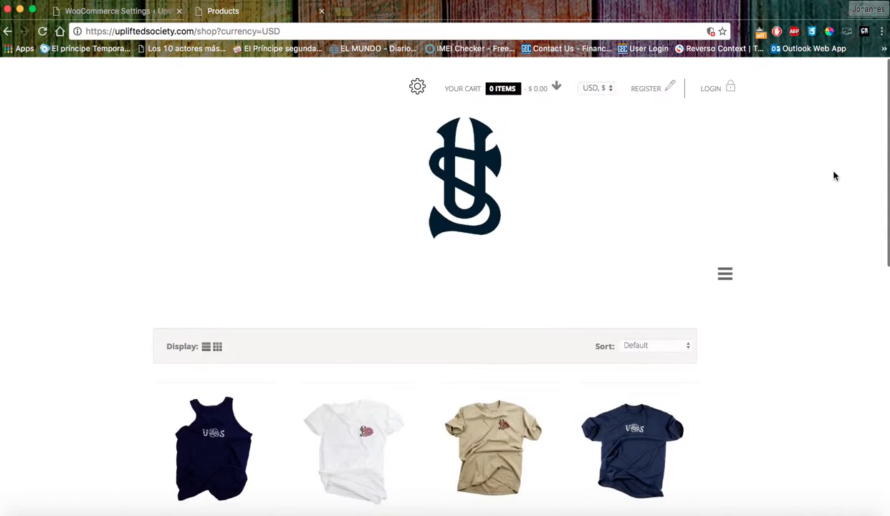
Look over the Contact page and its message box, then return to the admin currency settings.
mouse_move(439, 107)
click(726, 275)
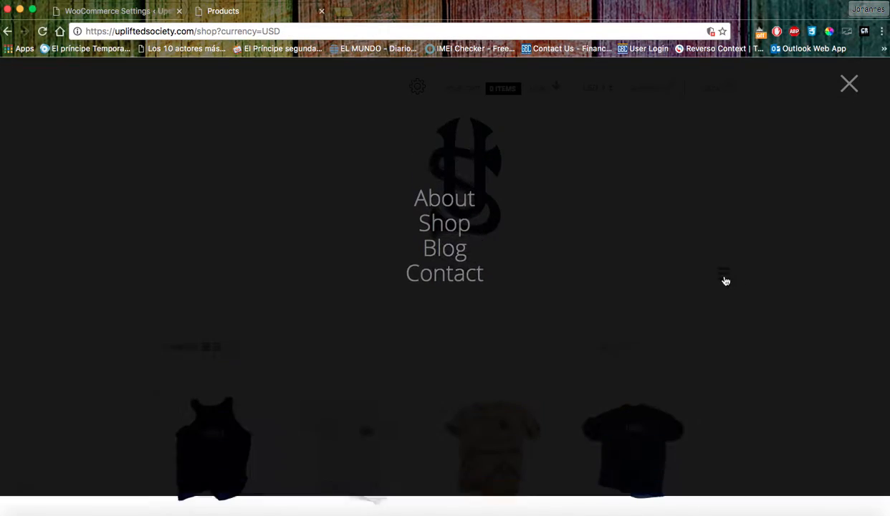
click(448, 289)
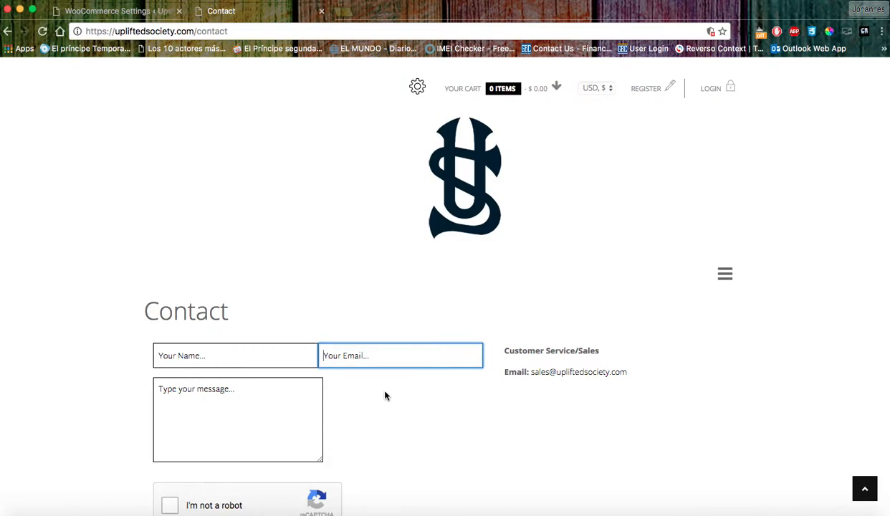
click(264, 412)
scroll(451, 408, down, 2)
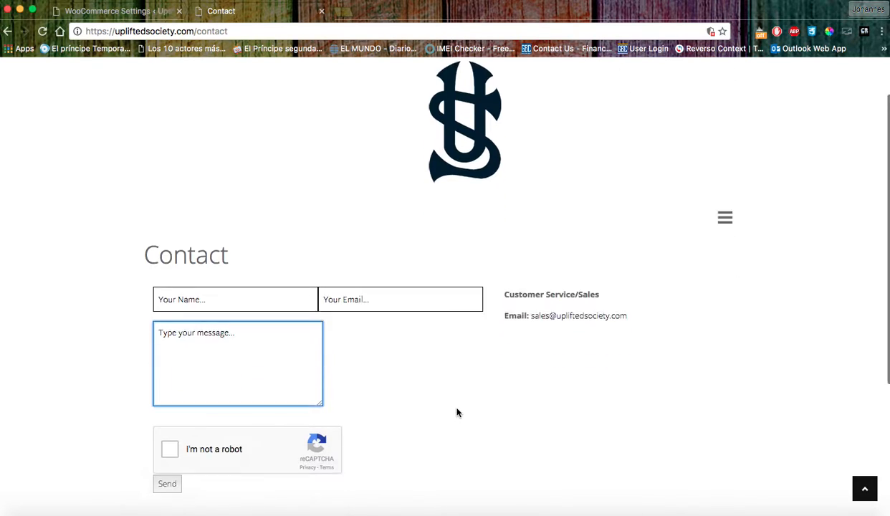
click(377, 364)
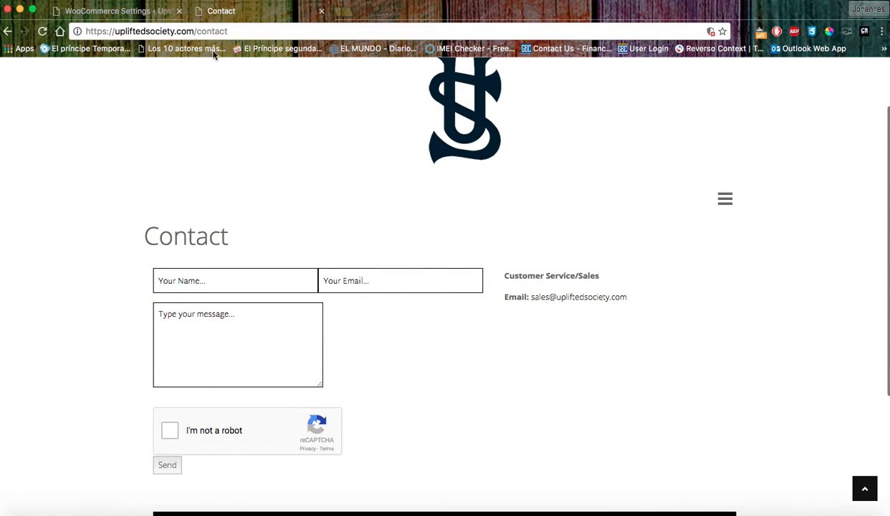
click(125, 16)
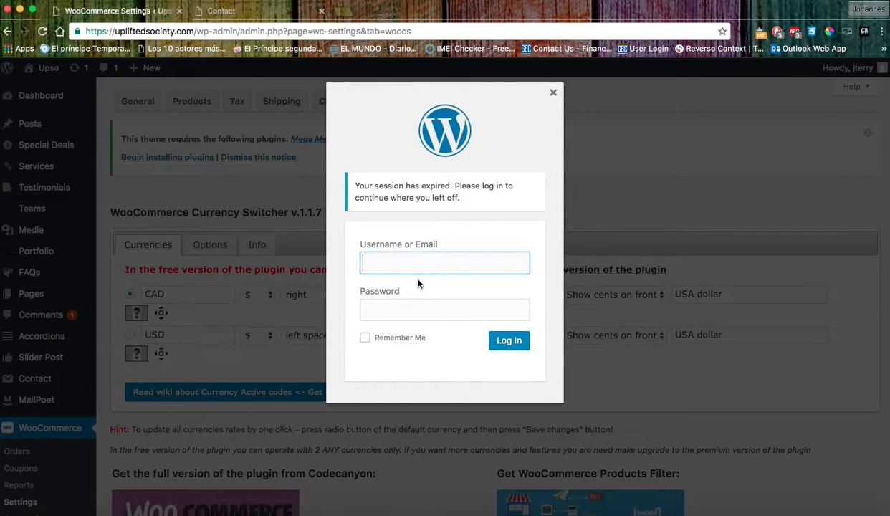
Log back in to the admin with the account username and password.
key(Tab)
text(•••••••••••)
key(Return)
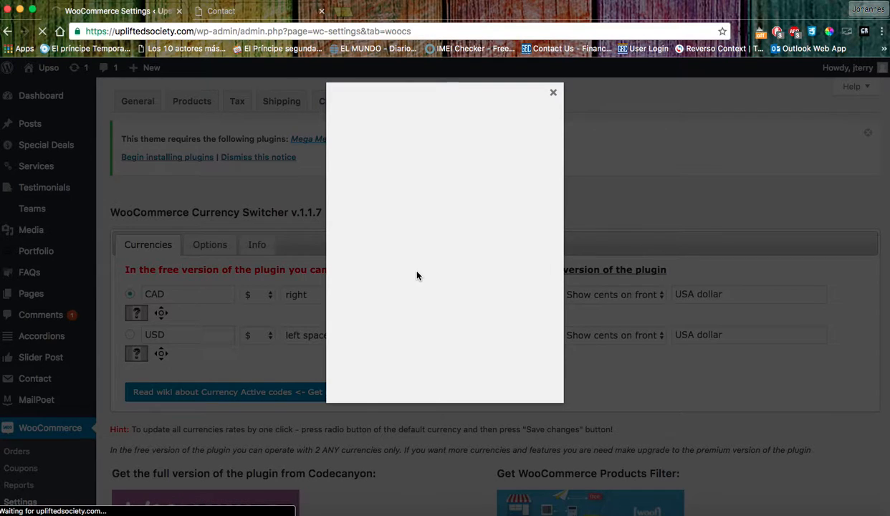
scroll(29, 243, up, 2)
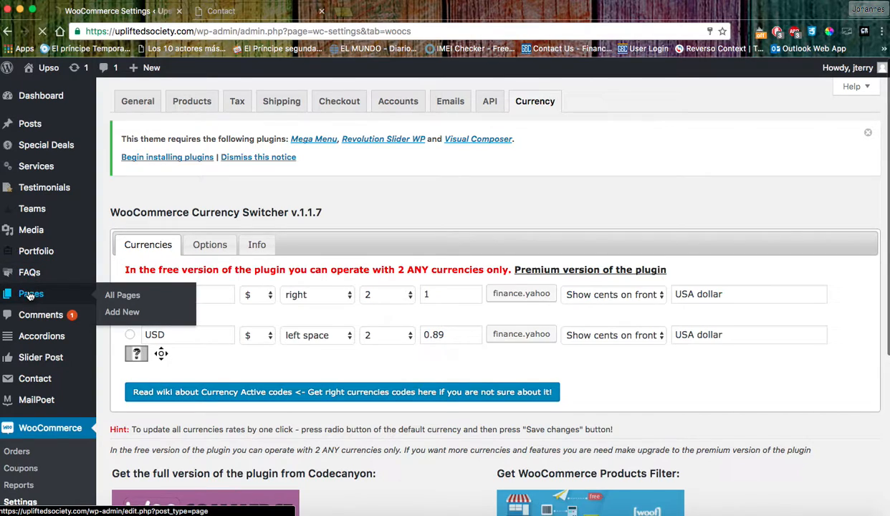
Open the Pages list and edit the Contact page.
click(30, 293)
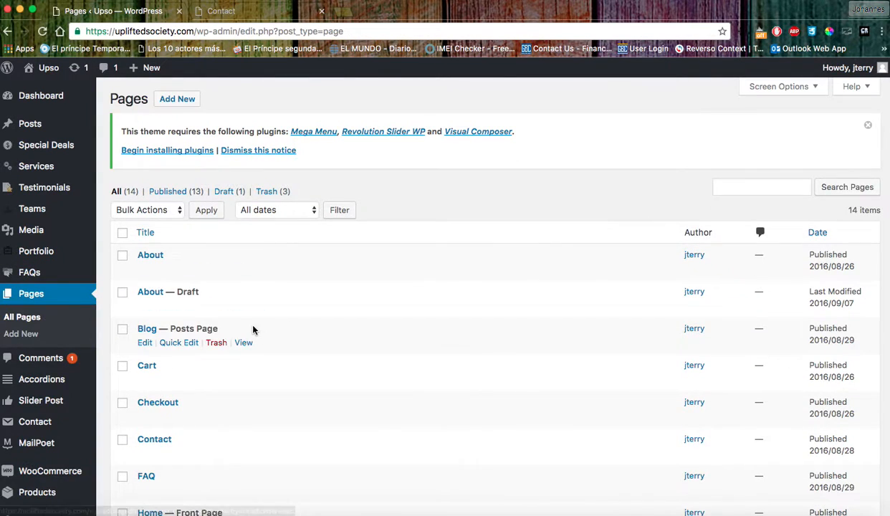
scroll(244, 336, down, 5)
scroll(208, 343, down, 2)
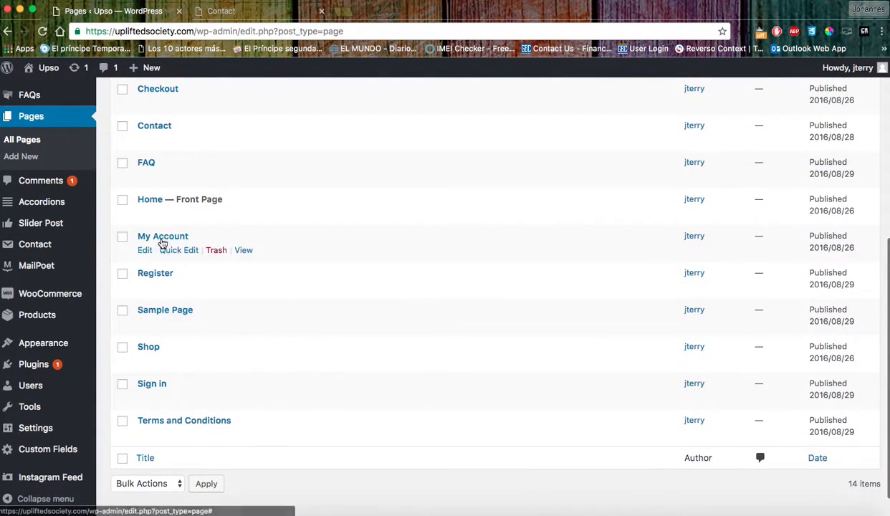
scroll(226, 301, down, 1)
scroll(226, 303, up, 3)
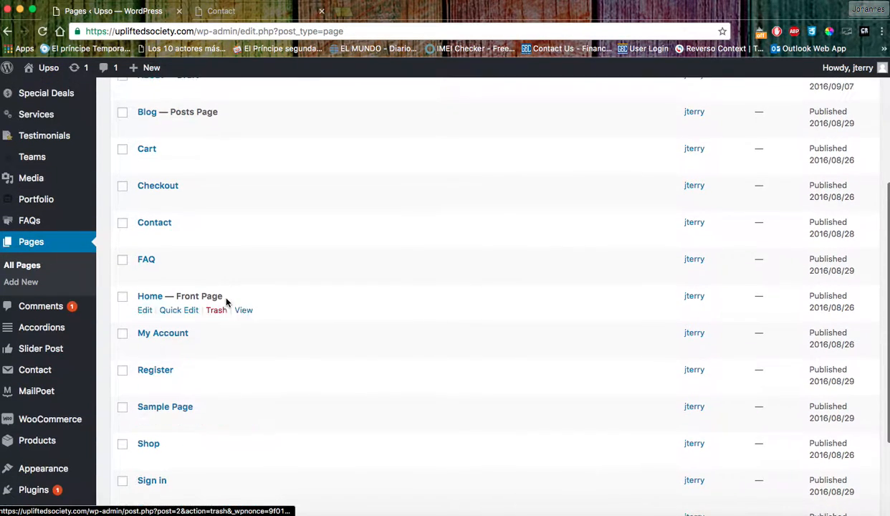
click(154, 222)
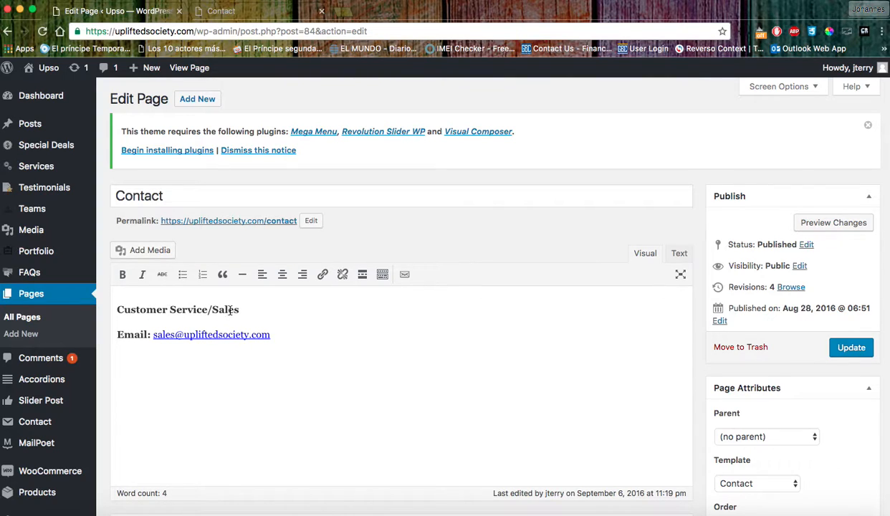
Compare the live Contact page's Customer Service/Sales details, then swipe back to the Products page.
click(236, 11)
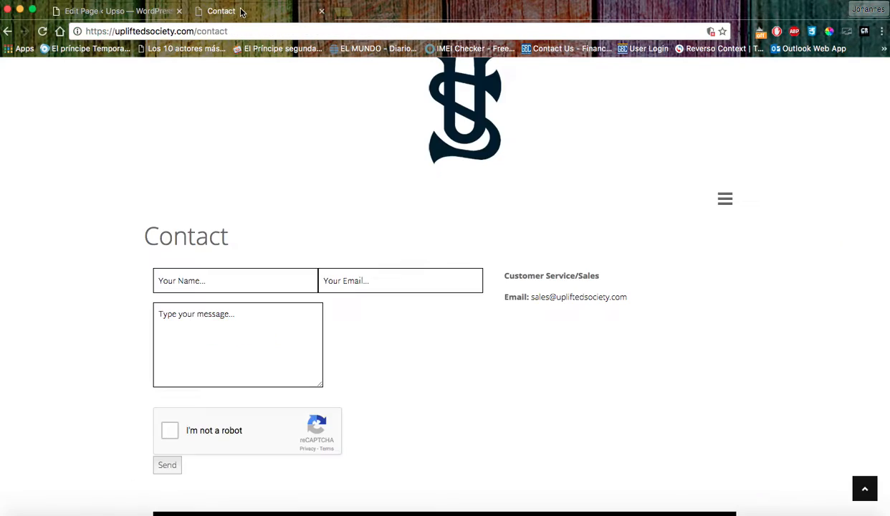
drag(492, 272, 630, 308)
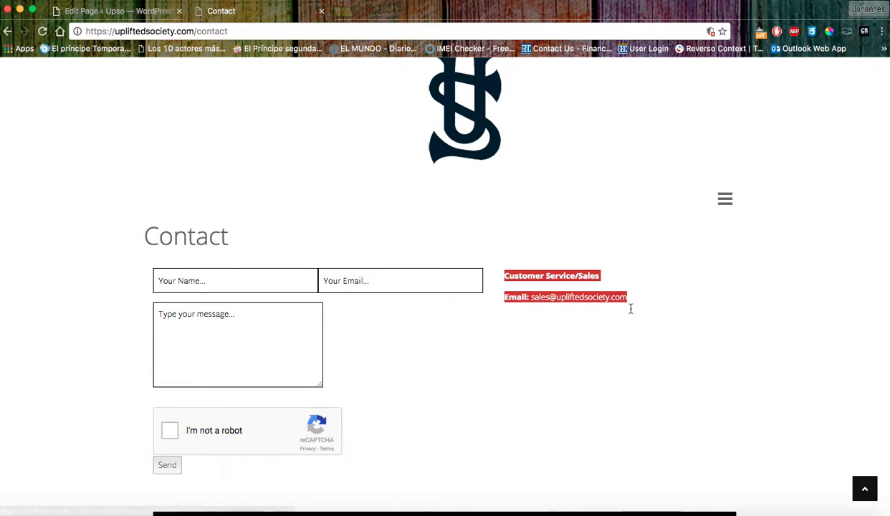
click(636, 337)
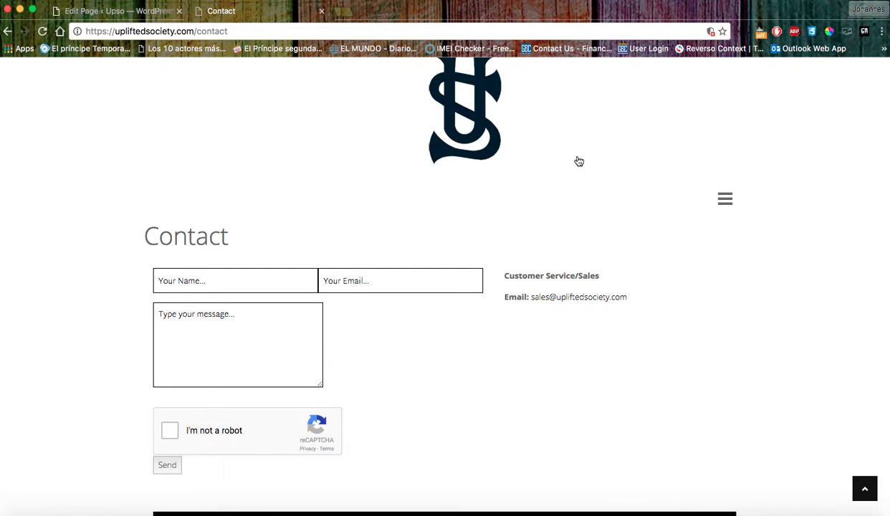
scroll(510, 400, down, 3)
scroll(516, 397, up, 1)
scroll(516, 396, left, 5)
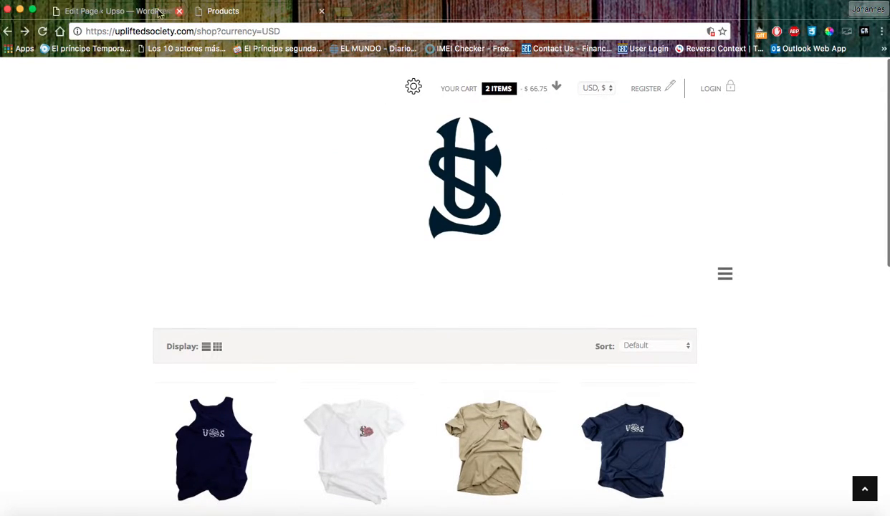
From the page editor, open Users and review the 2 Administrators and 1 Author.
click(123, 13)
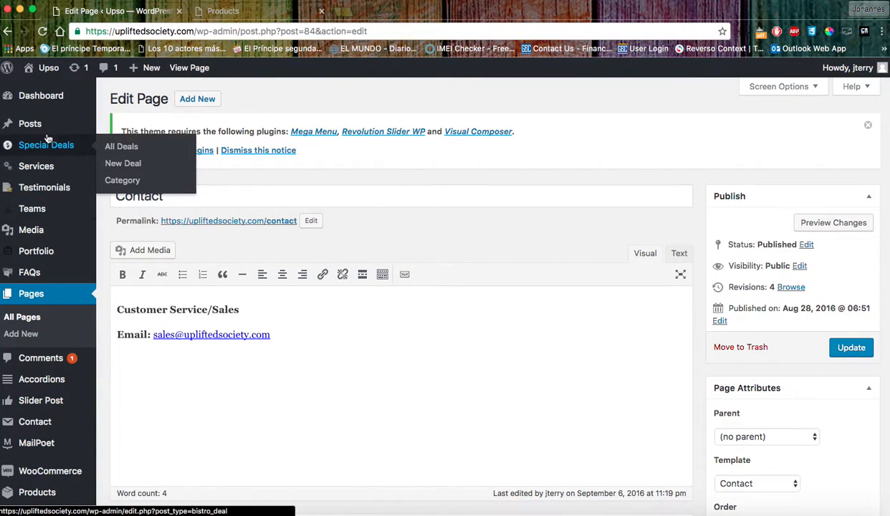
scroll(50, 207, down, 5)
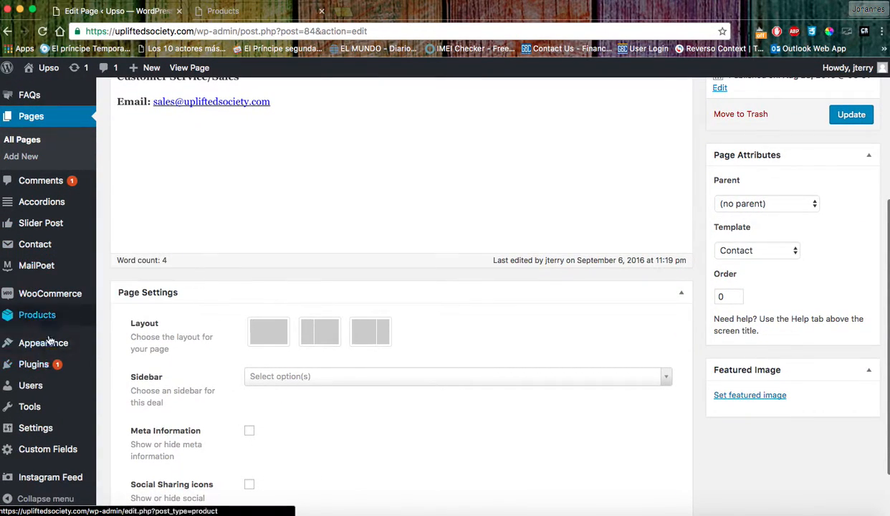
mouse_move(44, 365)
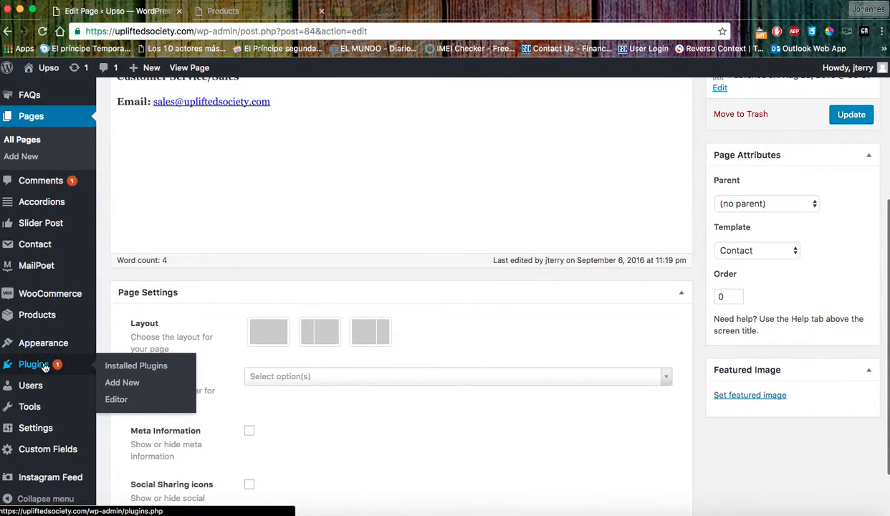
mouse_move(45, 442)
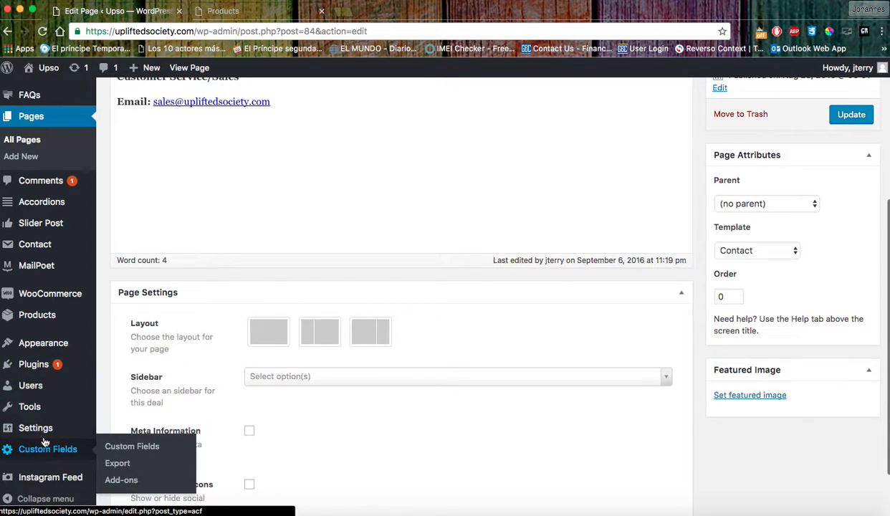
mouse_move(59, 386)
click(39, 387)
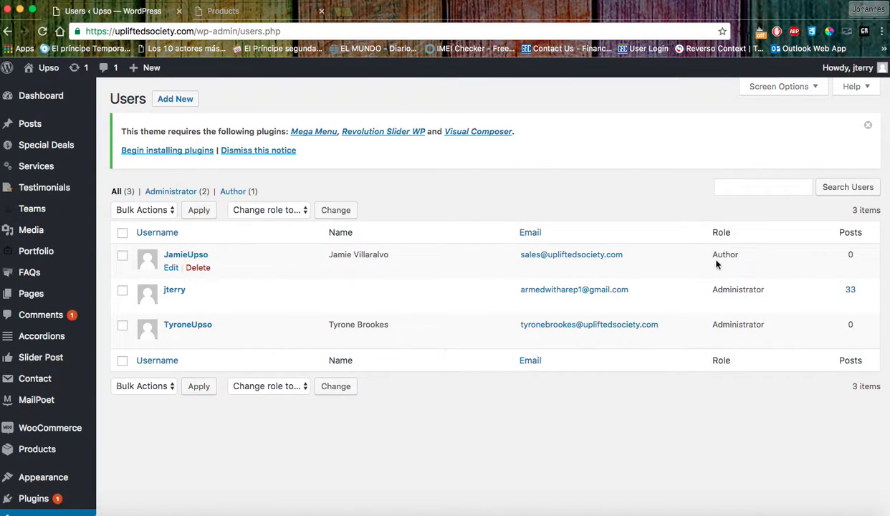
drag(711, 259, 740, 254)
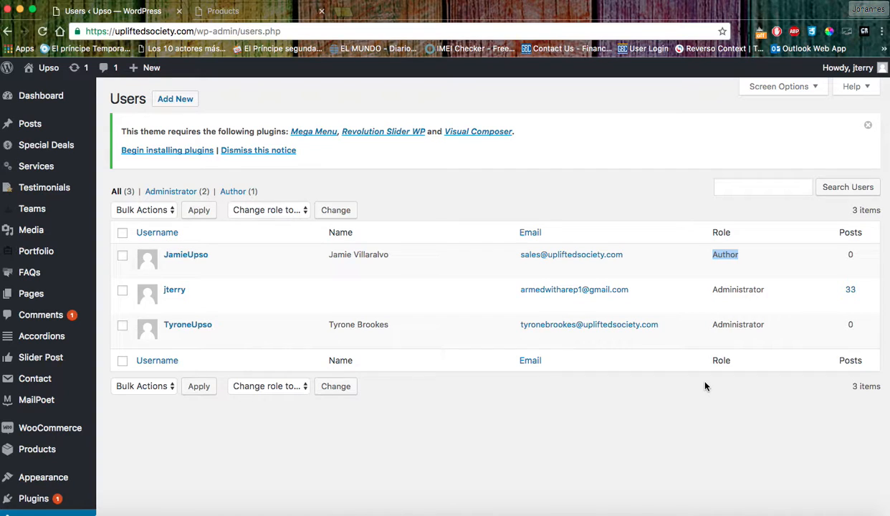
scroll(231, 320, down, 1)
scroll(230, 319, up, 2)
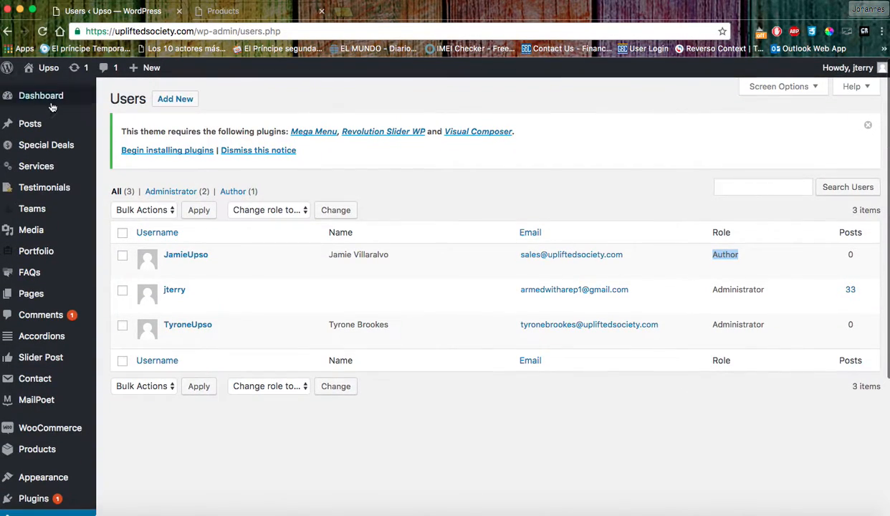
Open the admin Dashboard and scroll through it.
mouse_move(50, 104)
click(41, 99)
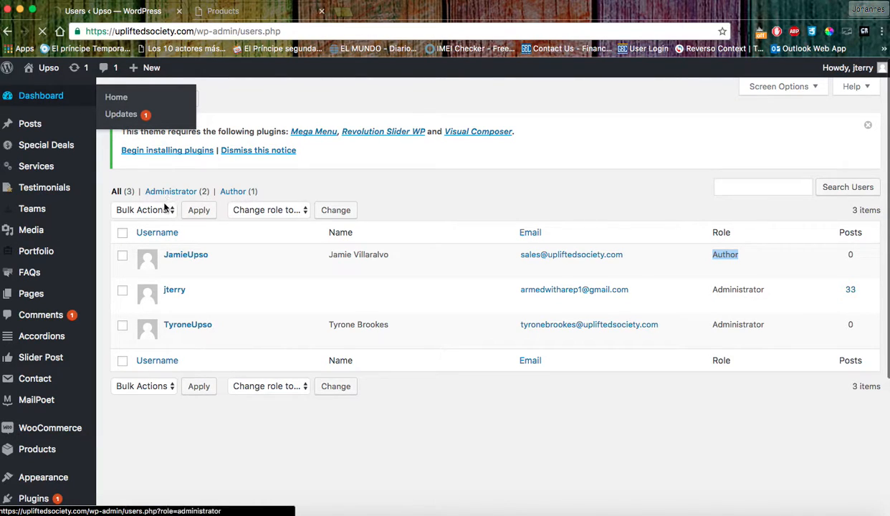
scroll(251, 301, down, 5)
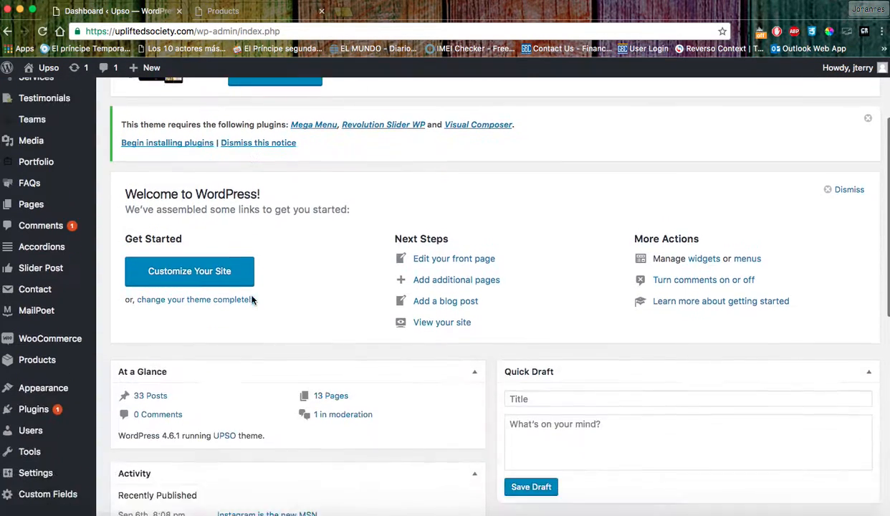
scroll(244, 293, up, 4)
scroll(242, 292, down, 5)
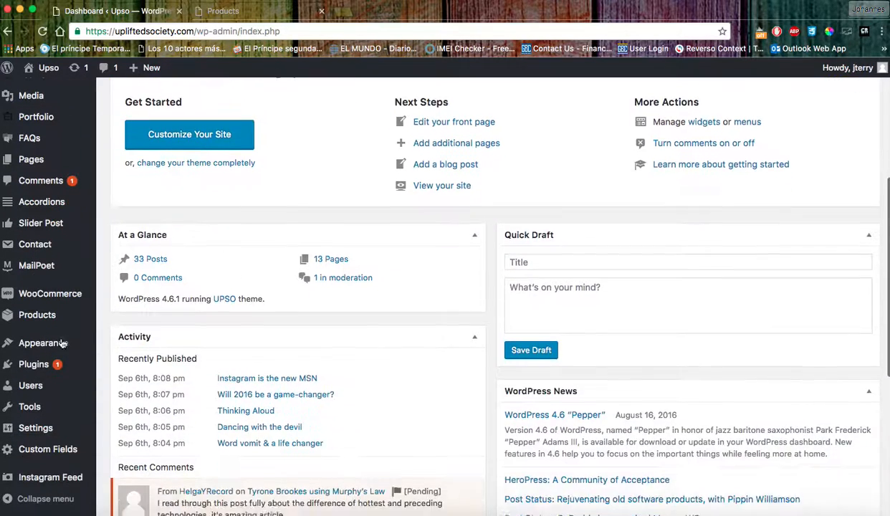
mouse_move(43, 427)
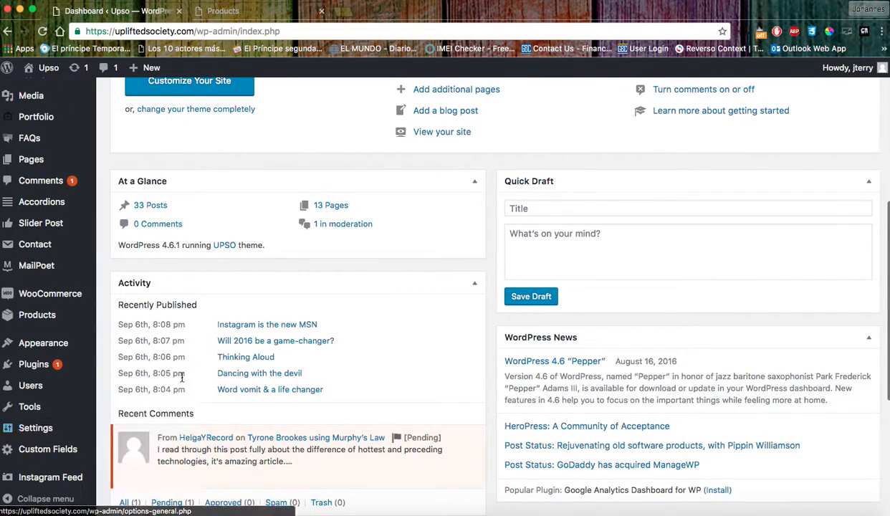
drag(346, 153, 341, 159)
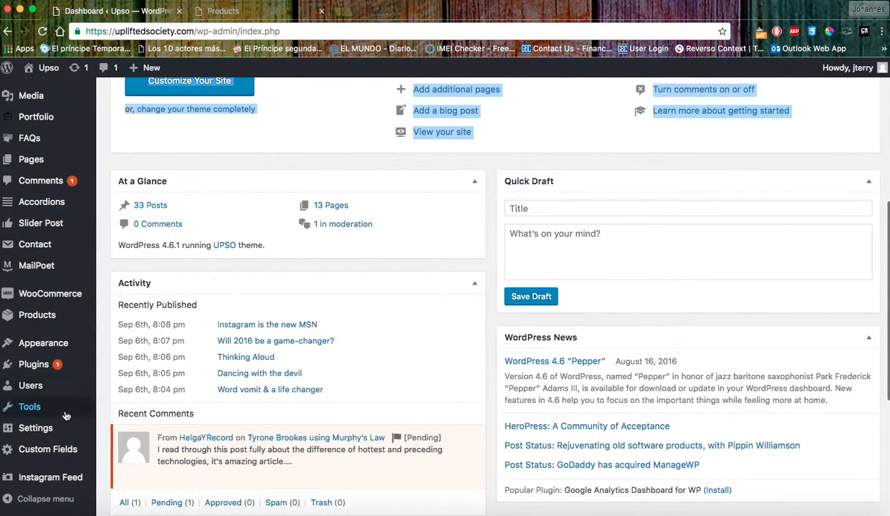
Open Instagram Feed settings, try the Instagram login, and return to the Configure tab.
click(43, 480)
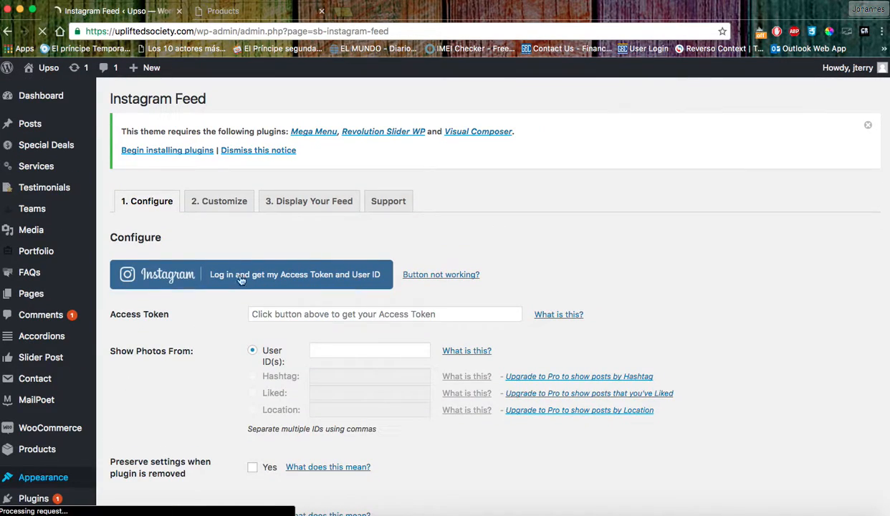
click(233, 281)
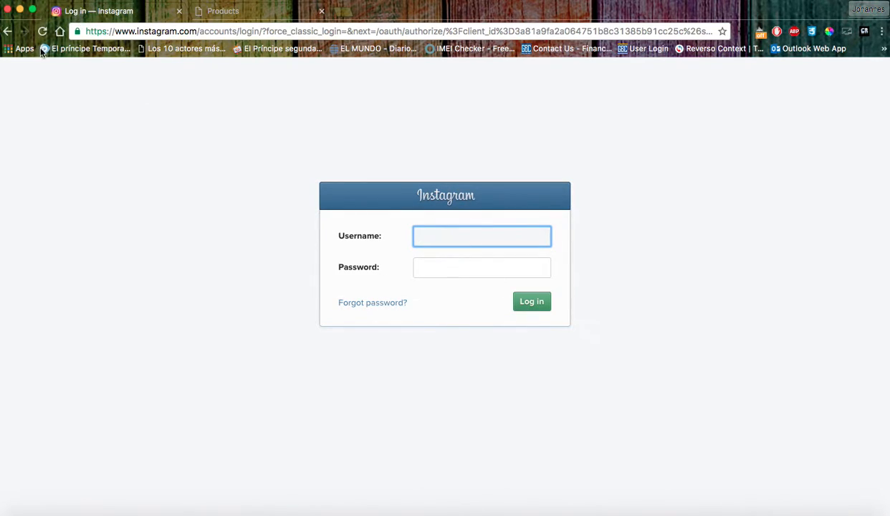
click(7, 30)
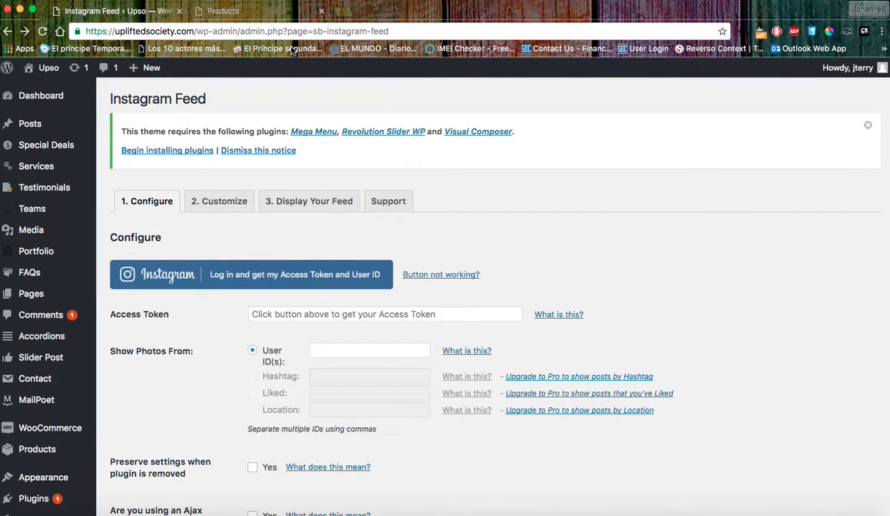
click(235, 11)
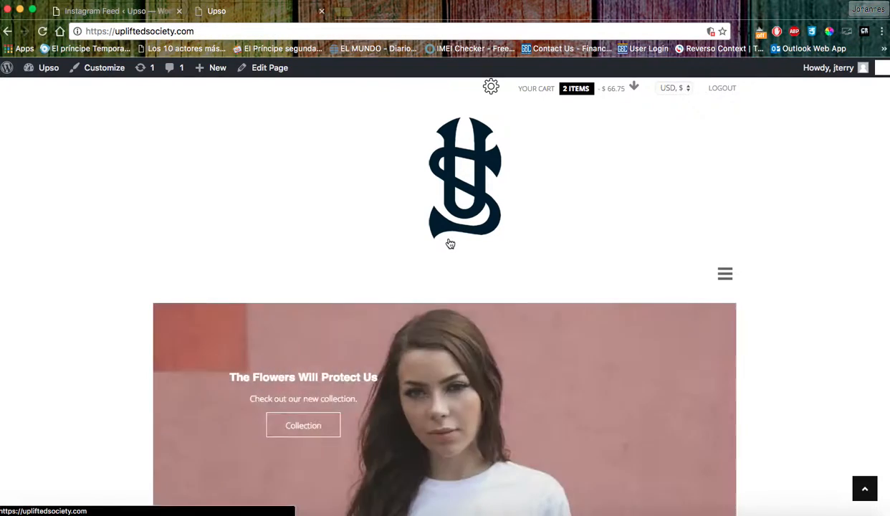
scroll(452, 244, down, 4)
scroll(452, 243, down, 6)
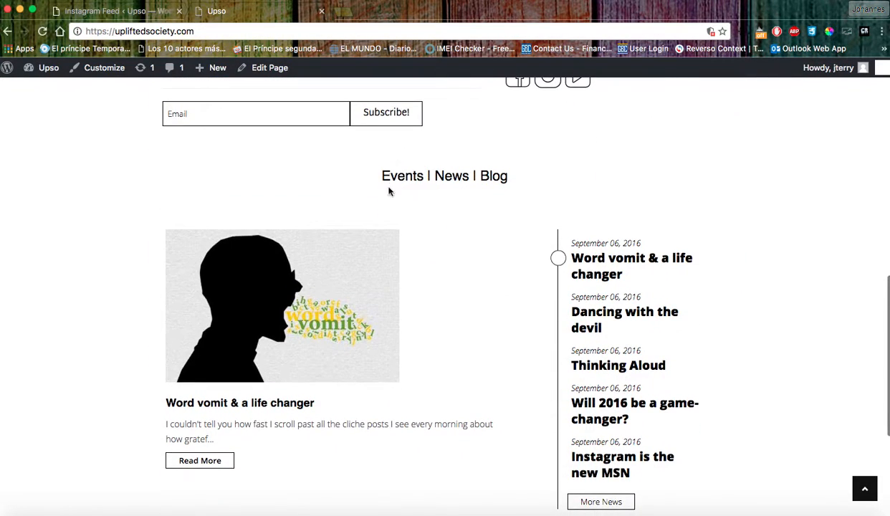
scroll(382, 237, up, 2)
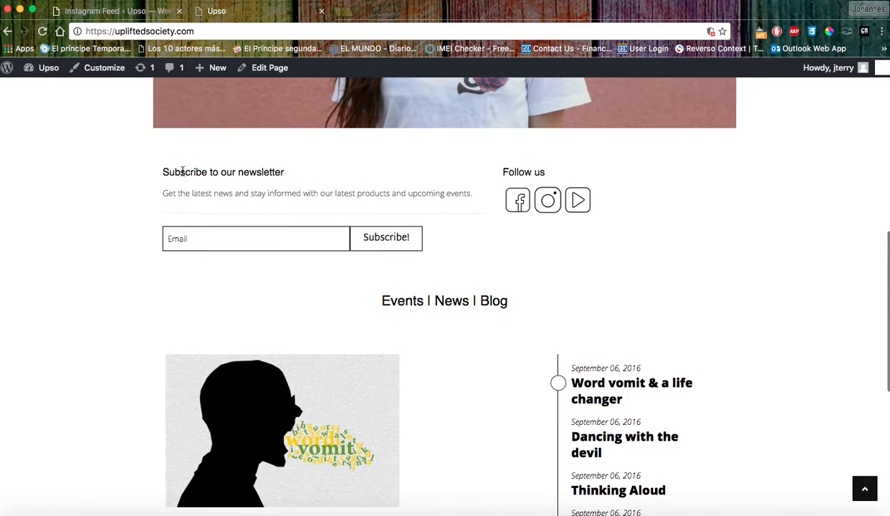
drag(376, 300, 459, 299)
click(500, 282)
click(152, 12)
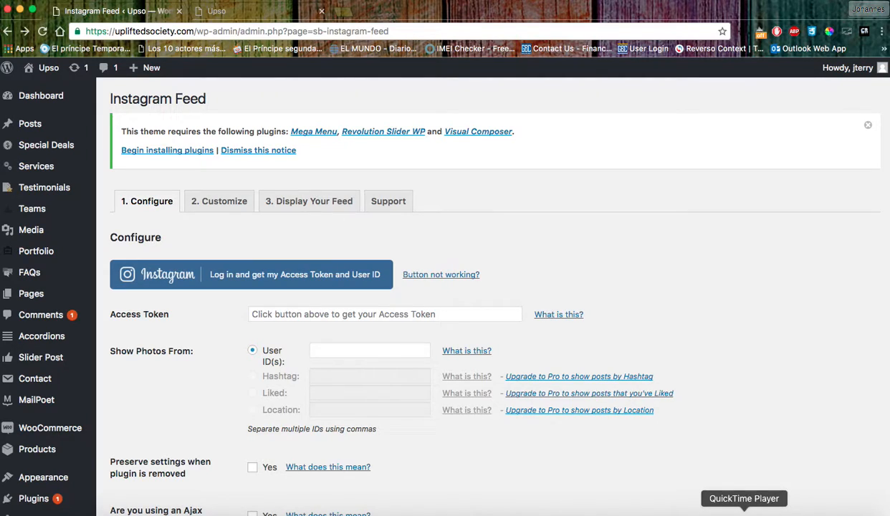
right_click(743, 513)
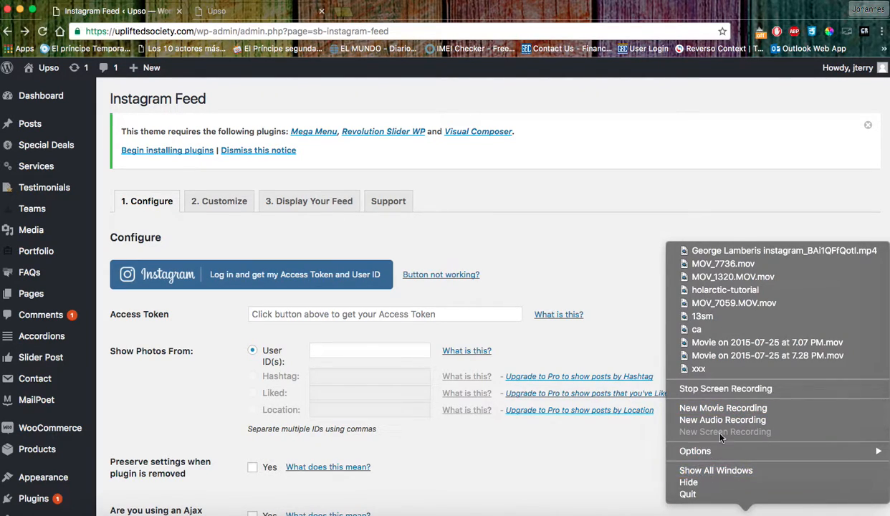